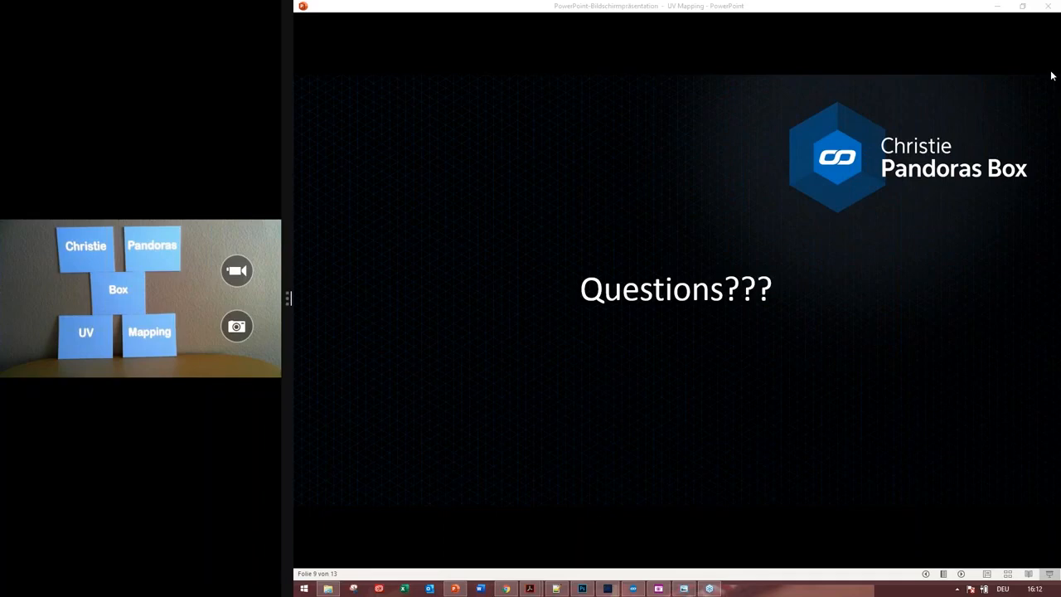
- Advance the presentation through the demo setup and practical application examples to the Q&A slide
{"action": "left_click", "coordinate": [672, 343]}
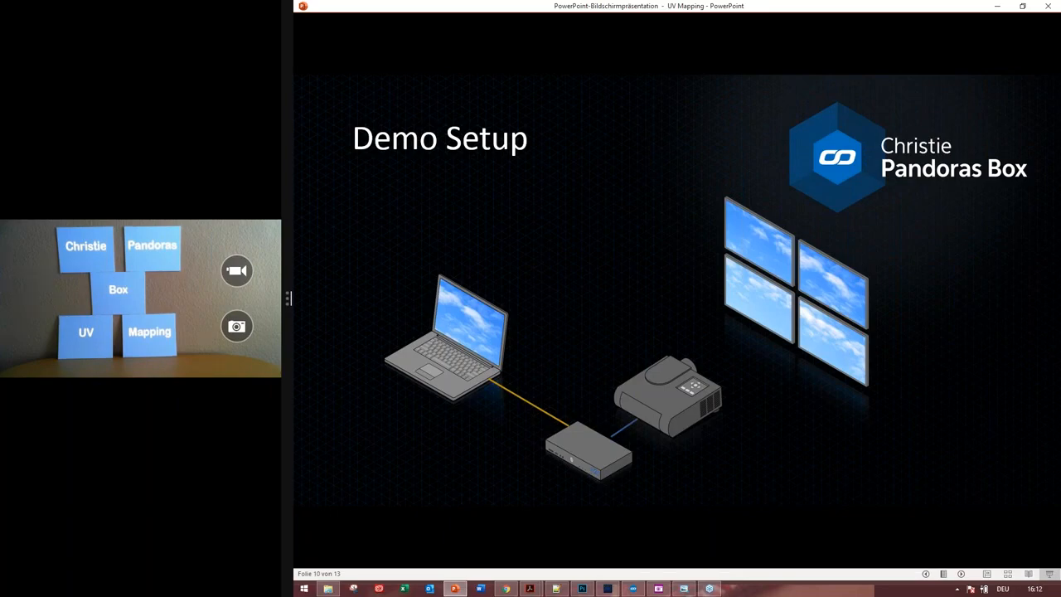
{"action": "key", "text": "Right"}
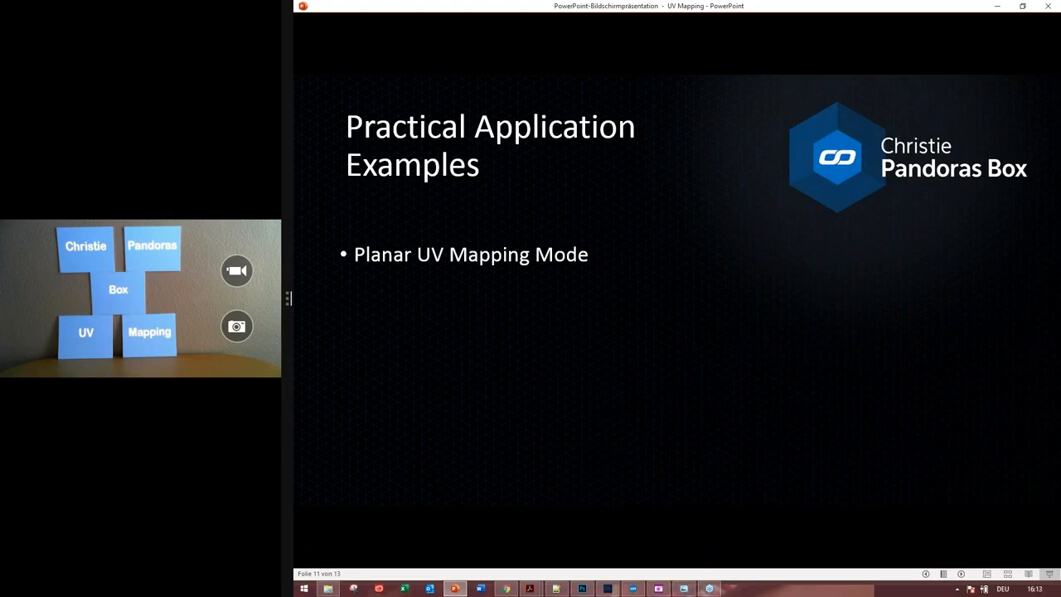
{"action": "key", "text": "Right"}
{"action": "key", "text": "Right"}
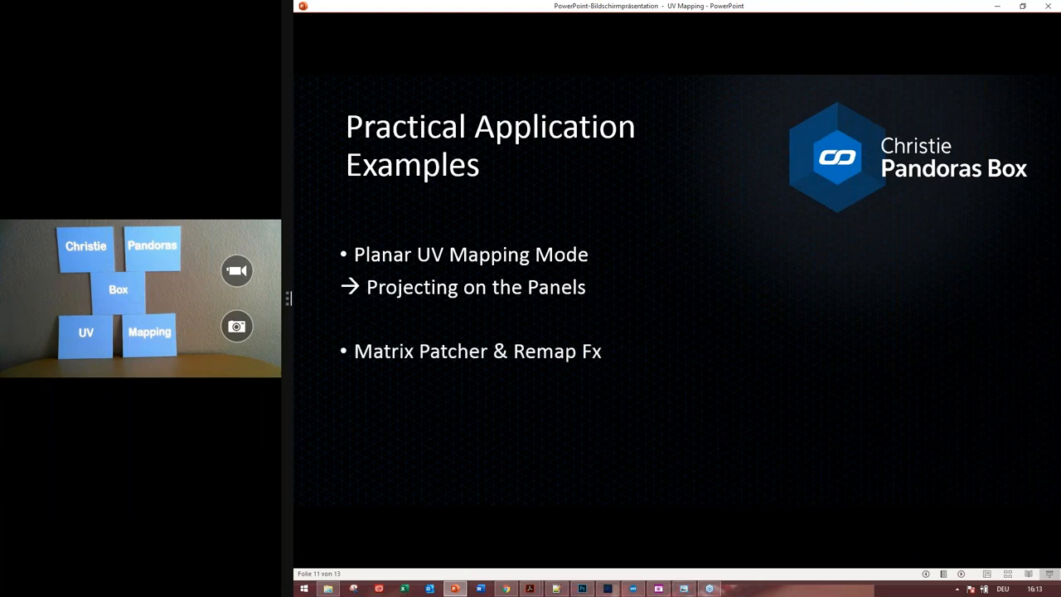
{"action": "key", "text": "Right"}
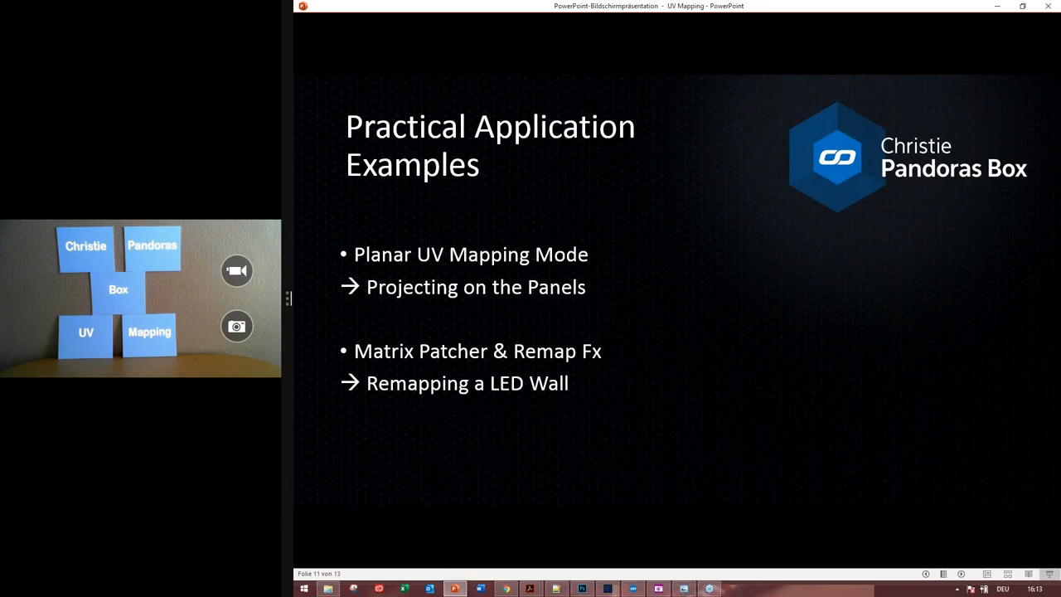
{"action": "key", "text": "Right"}
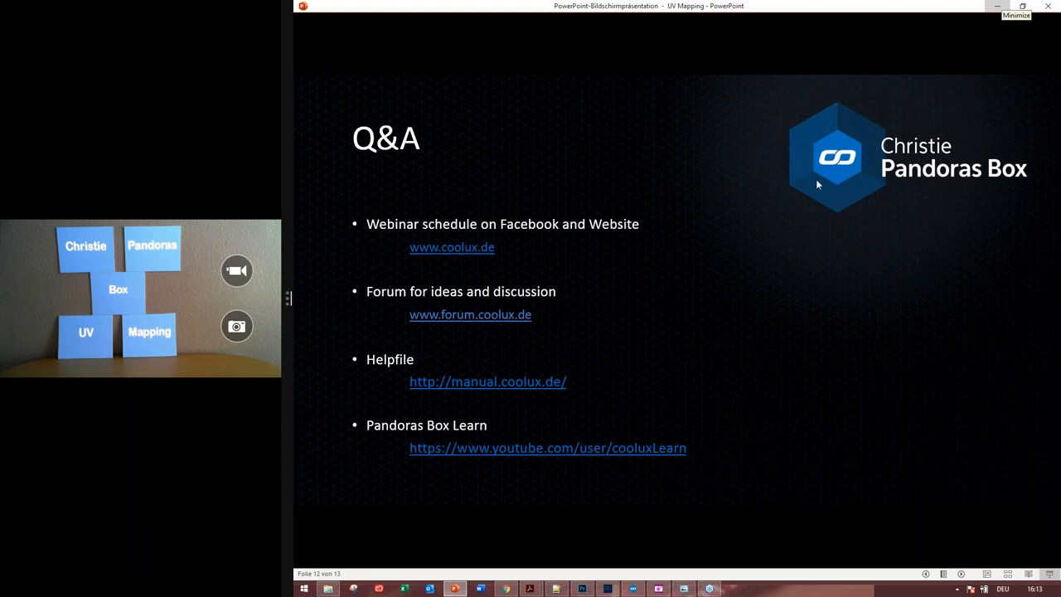
- Switch to Pandoras Box Manager and preview Output 1 with Layer 1 of the UV Mapping Modes site selected
{"action": "left_click", "coordinate": [633, 589]}
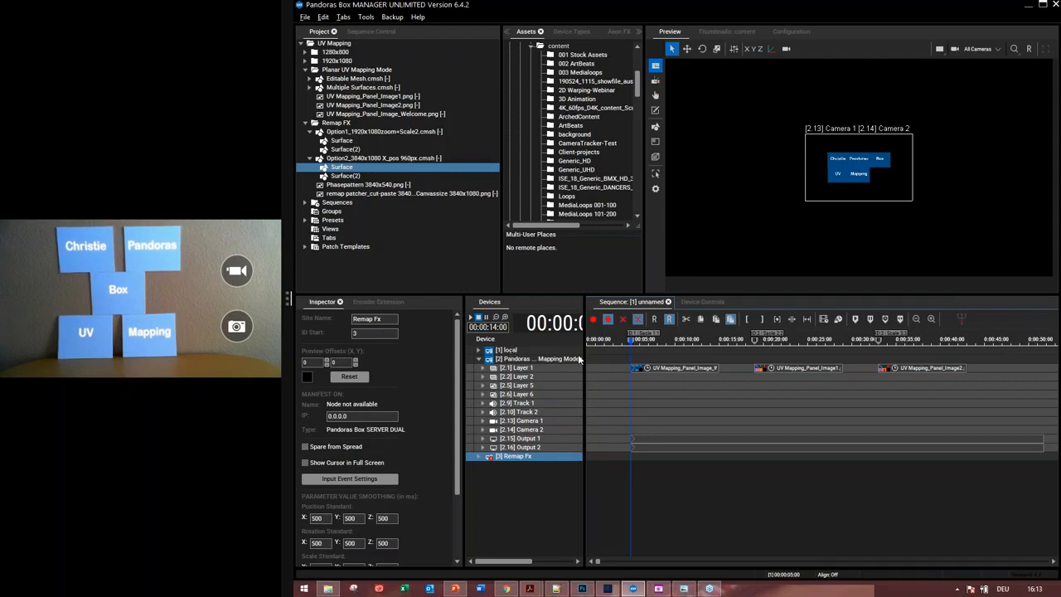
{"action": "left_click_drag", "start_coordinate": [650, 353], "coordinate": [644, 353]}
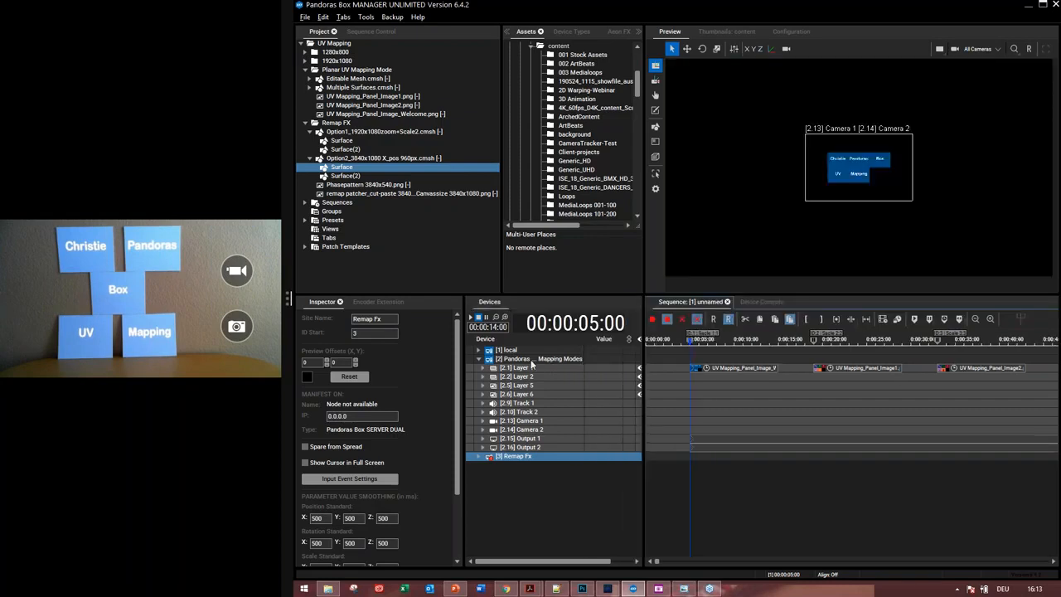
{"action": "left_click", "coordinate": [537, 361]}
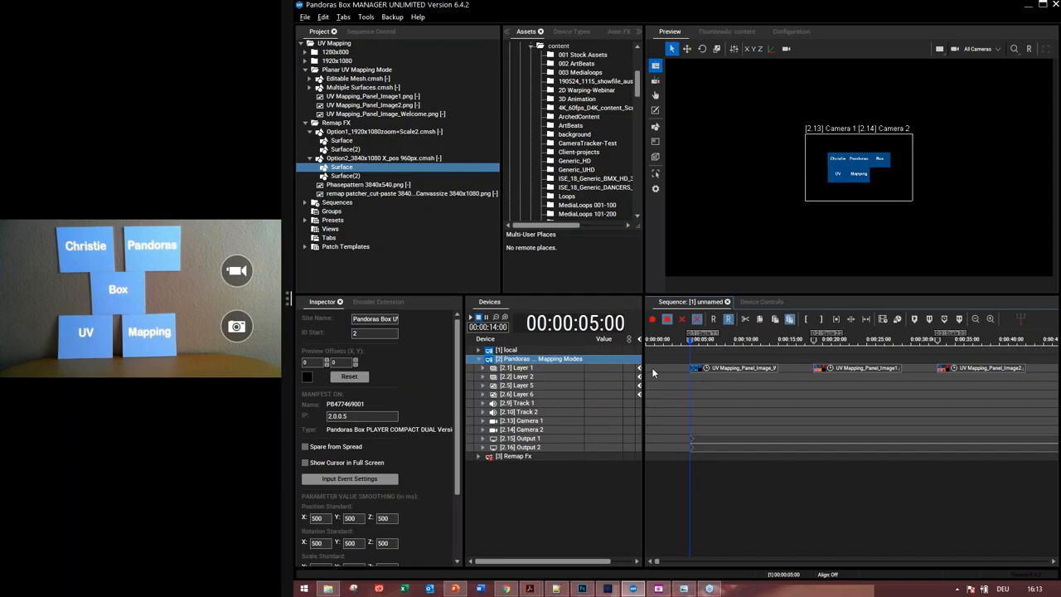
{"action": "left_click", "coordinate": [522, 369]}
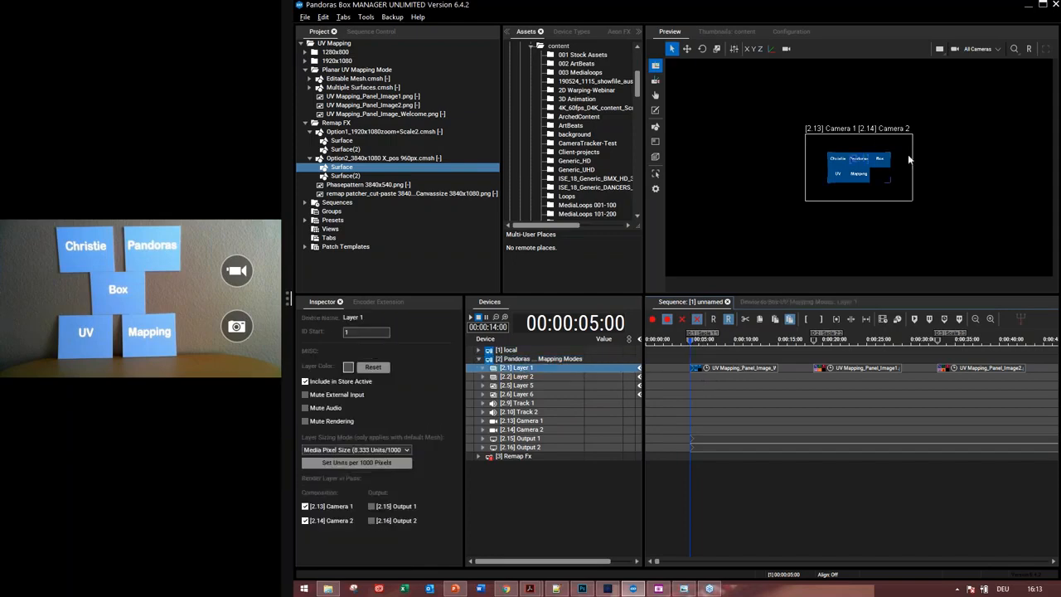
{"action": "left_click", "coordinate": [977, 50]}
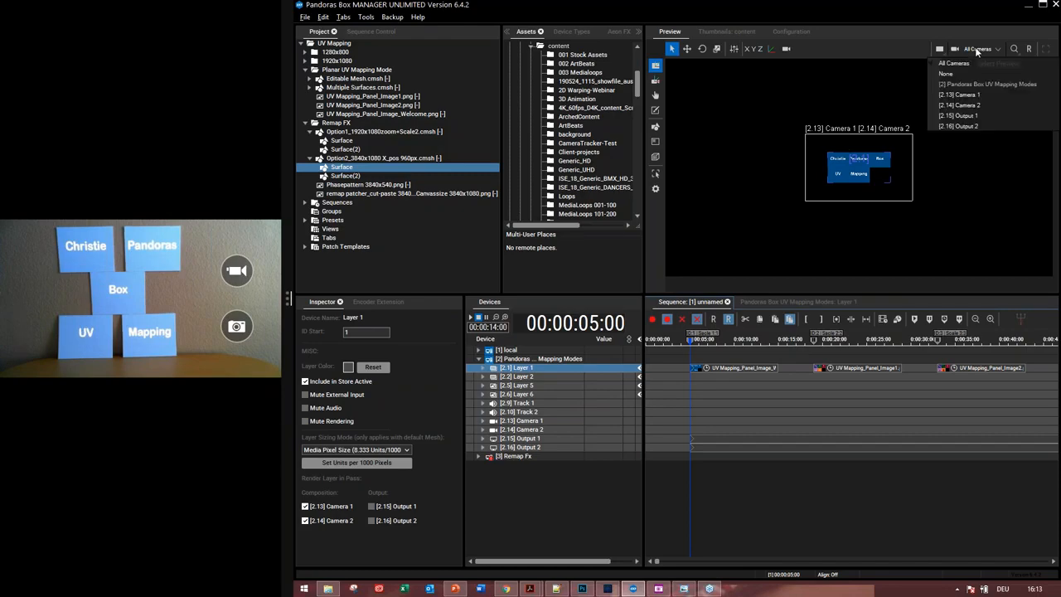
{"action": "left_click", "coordinate": [968, 116]}
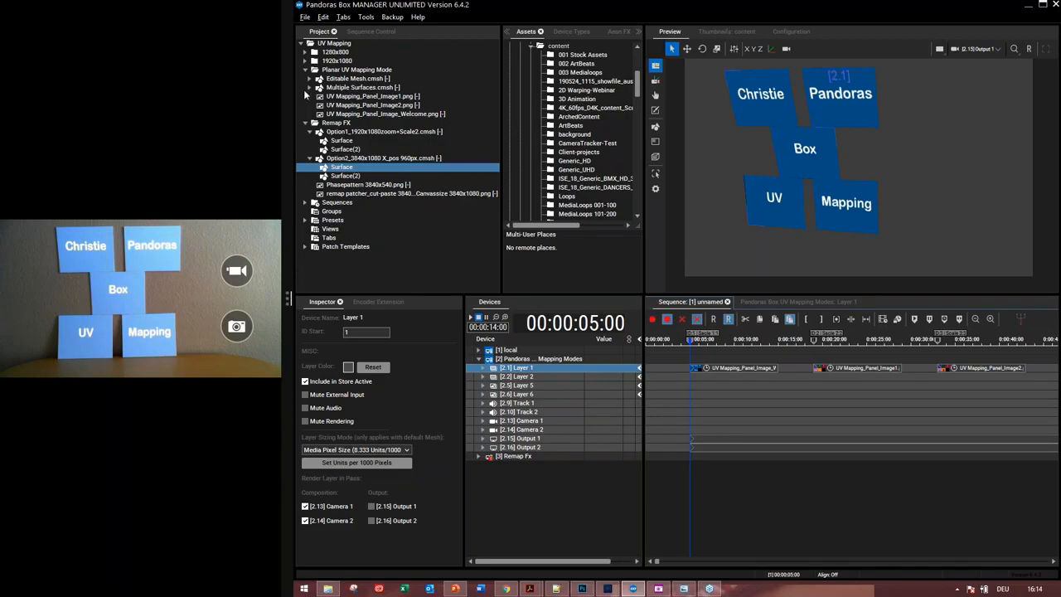
- Assign Multiple Surfaces.cmsh to Output 1 and UV Mapping_Panel_Image1.png to Layer 1, with the playhead at 00:00:02:22
{"action": "left_click", "coordinate": [344, 88]}
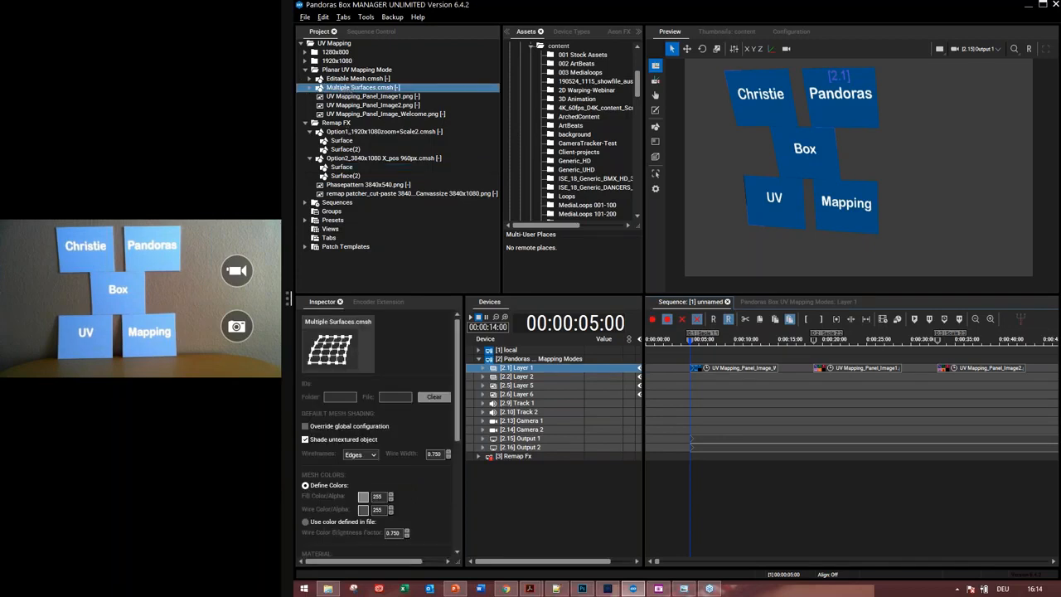
{"action": "left_click_drag", "start_coordinate": [519, 438], "coordinate": [521, 439]}
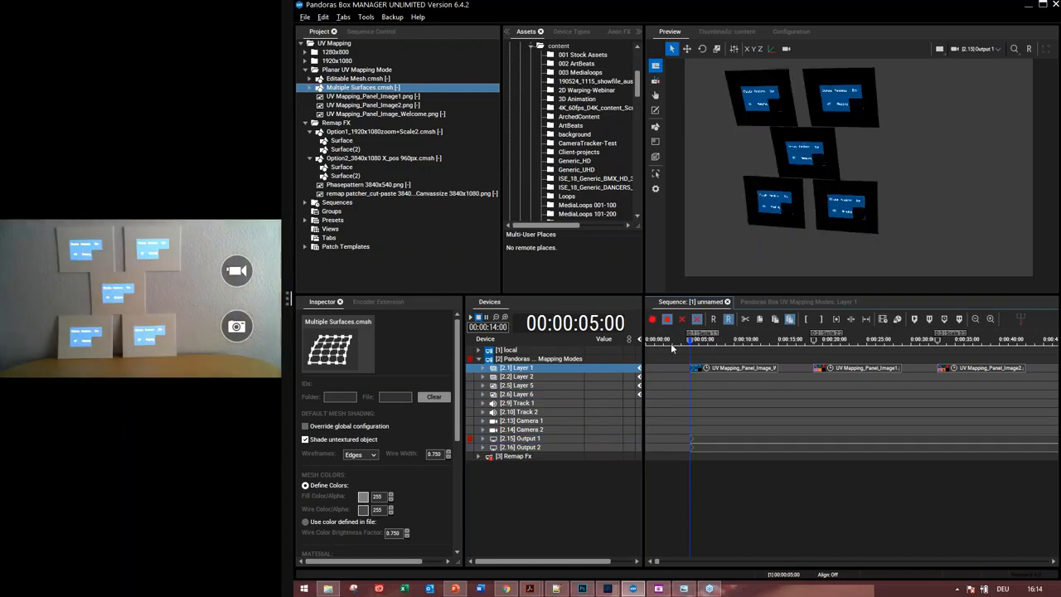
{"action": "left_click", "coordinate": [671, 343]}
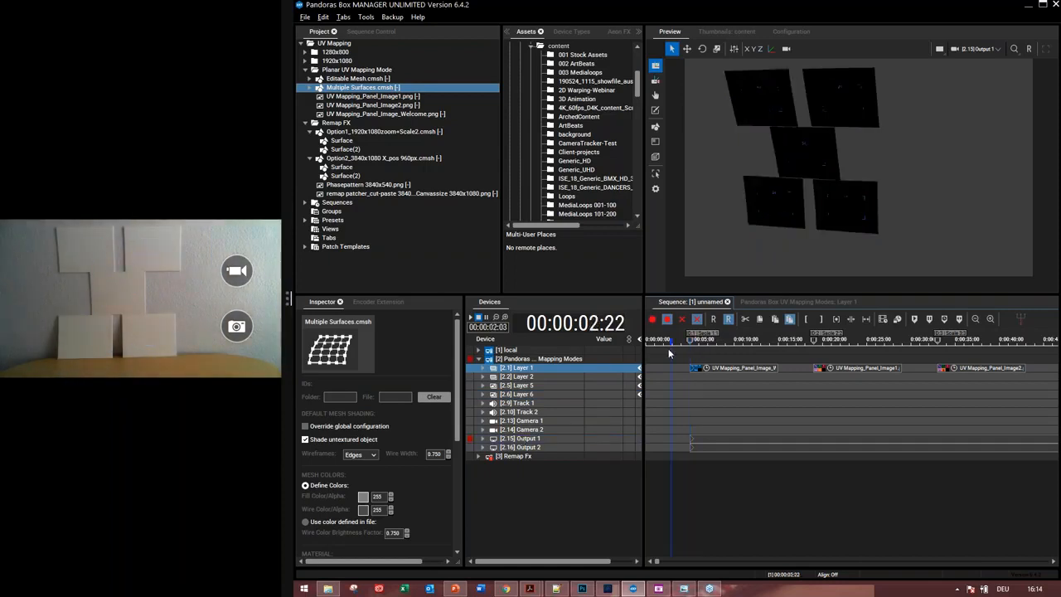
{"action": "double_click", "coordinate": [522, 439]}
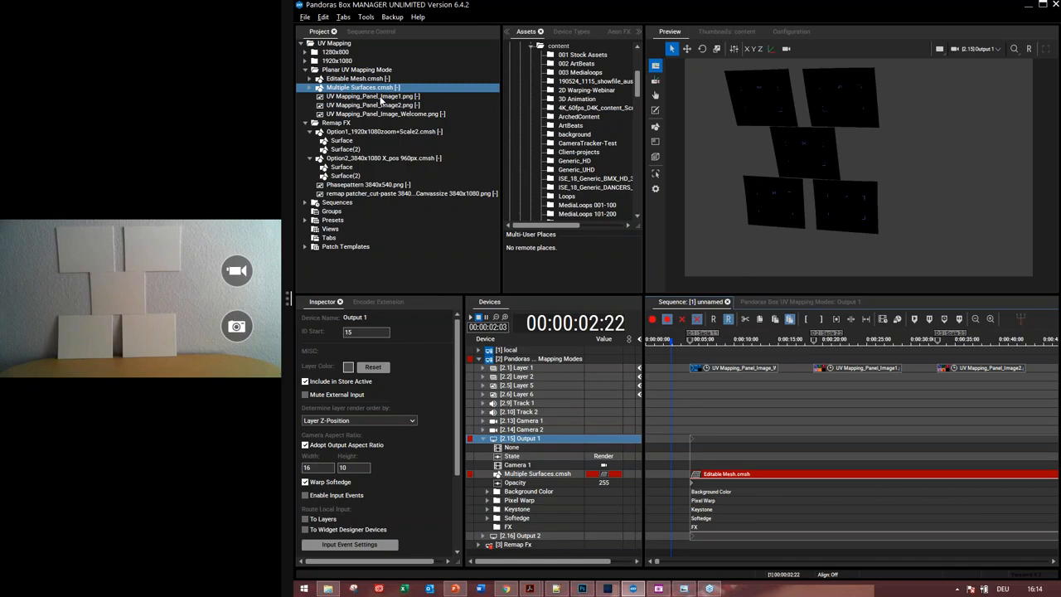
{"action": "left_click", "coordinate": [382, 97]}
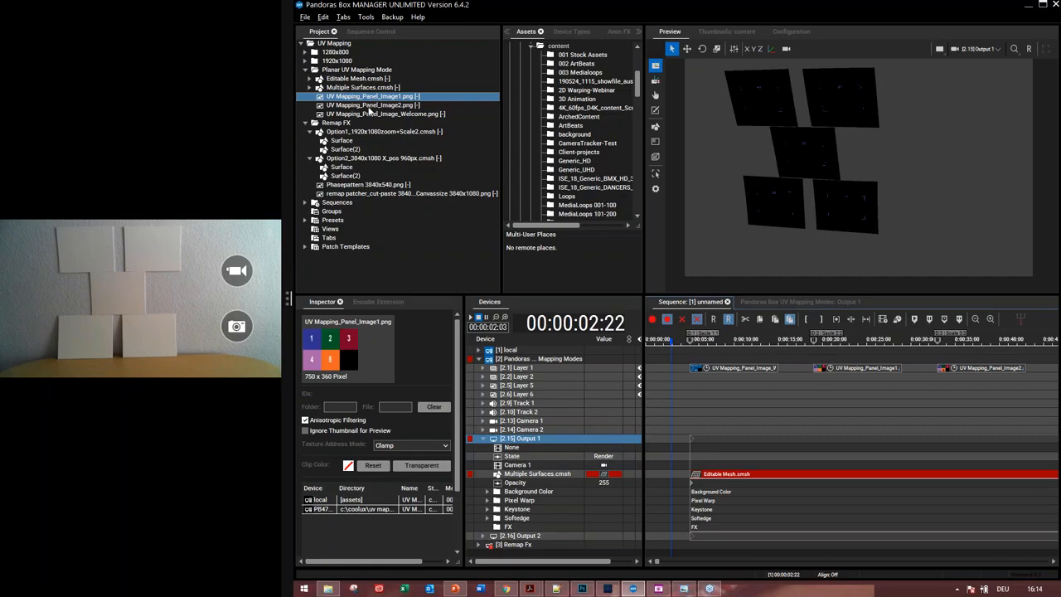
{"action": "left_click", "coordinate": [519, 370]}
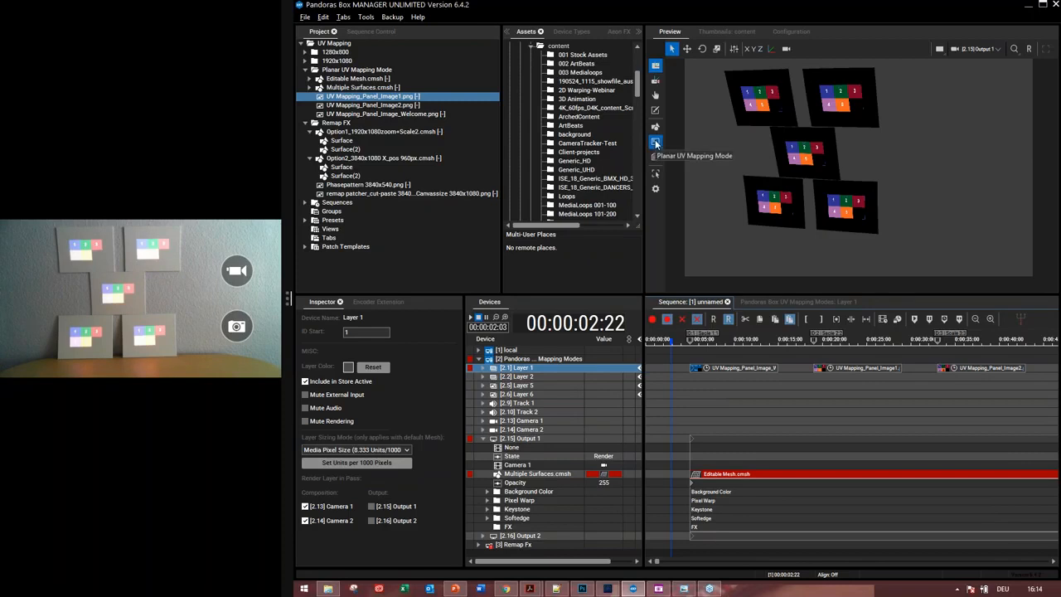
- Show the output's surfaces in Planar UV Mapping Mode and enlarge the preview area in width and height
{"action": "left_click", "coordinate": [655, 144]}
{"action": "left_click_drag", "start_coordinate": [644, 161], "coordinate": [417, 128]}
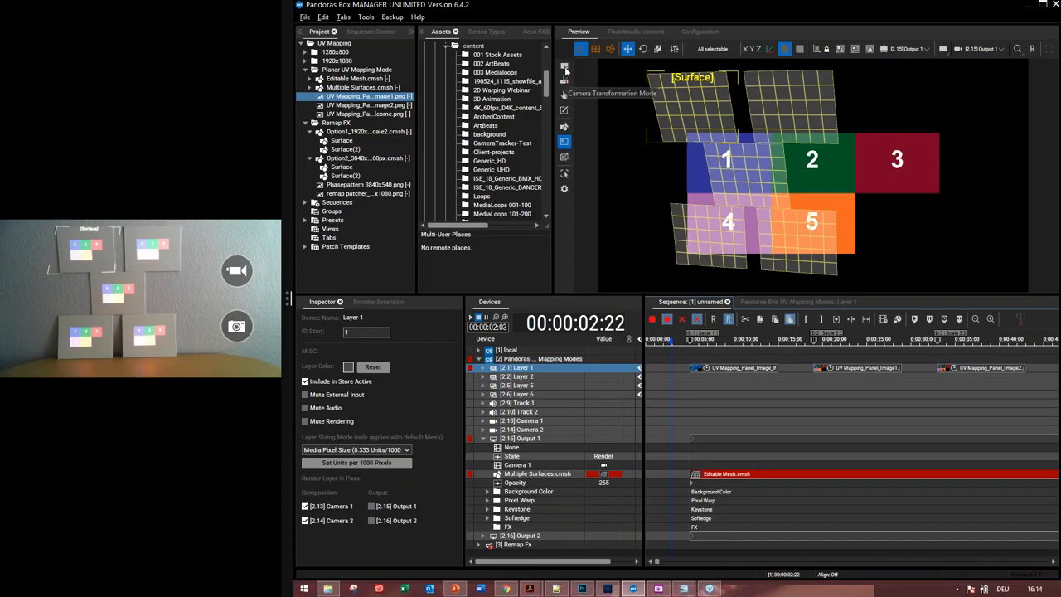
{"action": "left_click", "coordinate": [566, 70]}
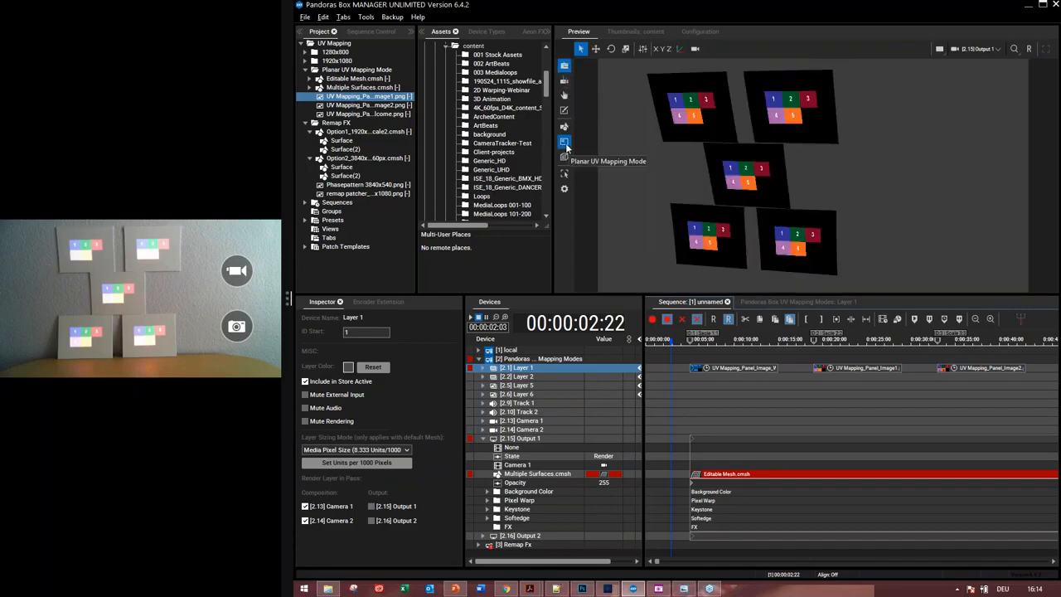
{"action": "left_click", "coordinate": [565, 143]}
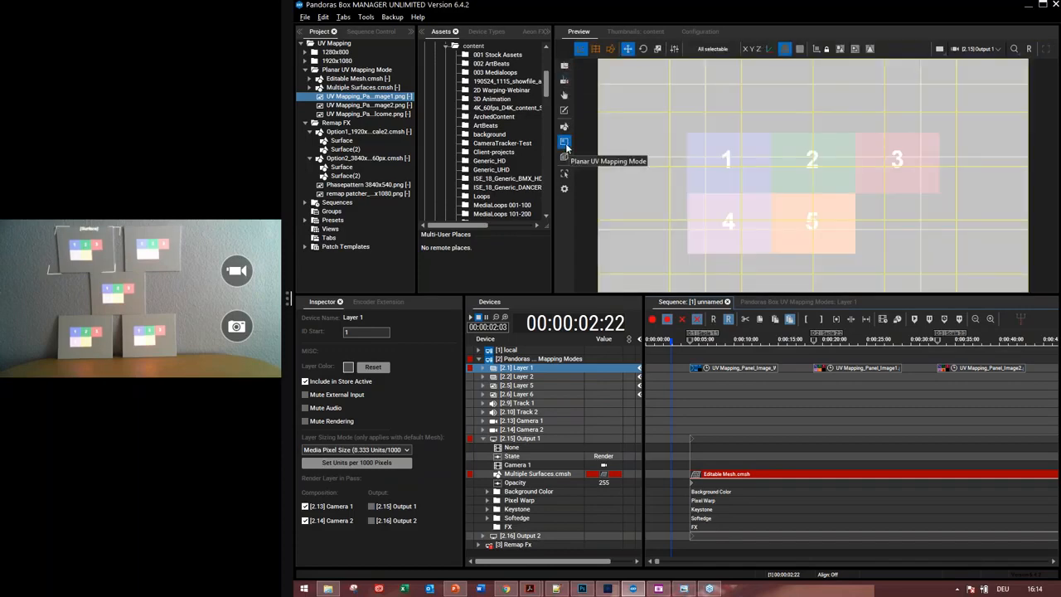
{"action": "left_click", "coordinate": [797, 213]}
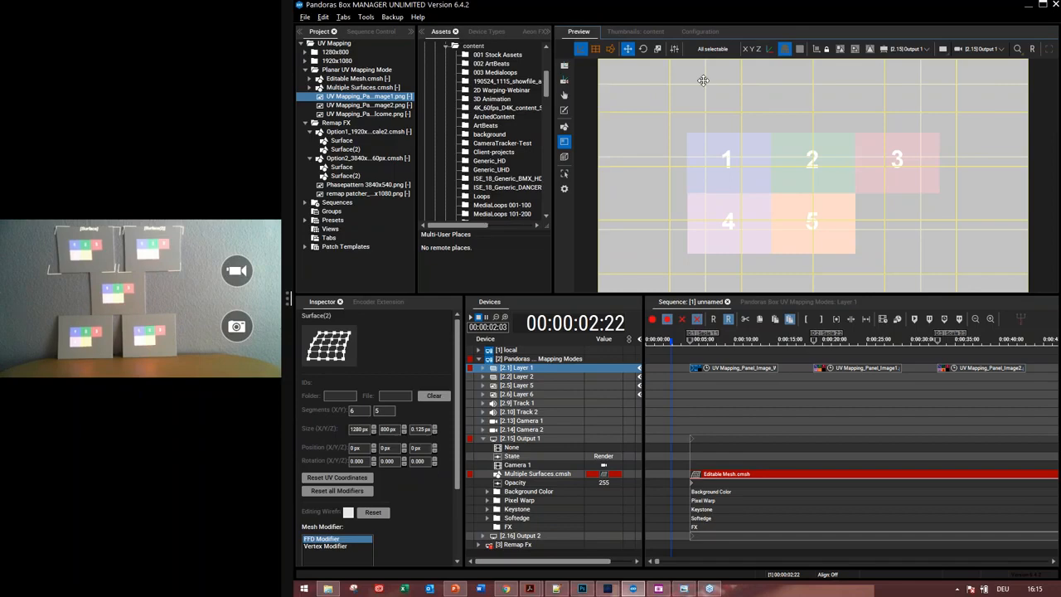
{"action": "left_click_drag", "start_coordinate": [588, 296], "coordinate": [583, 381]}
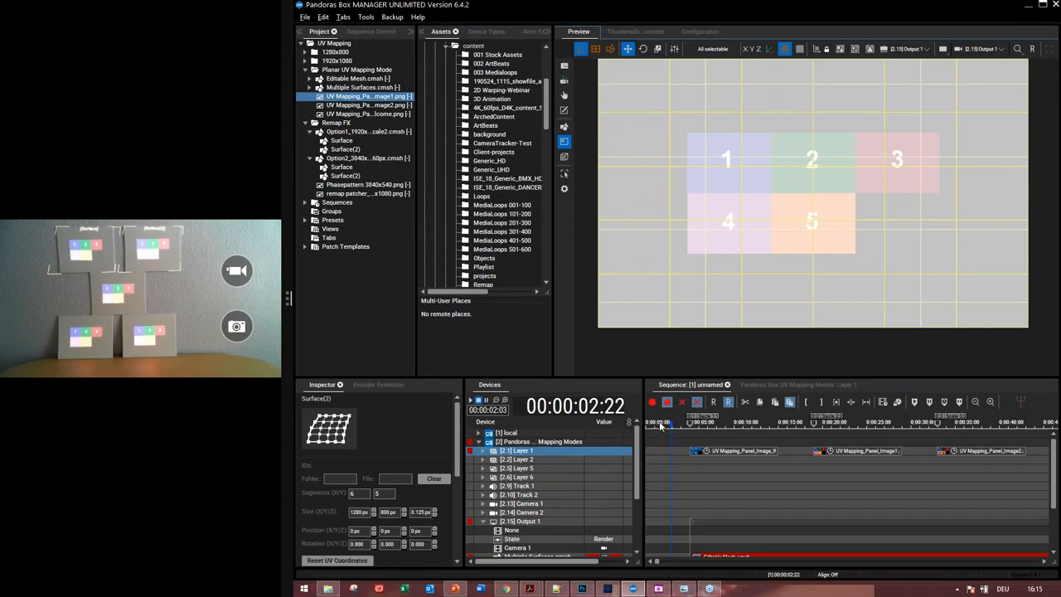
- Store the active mesh and image assignments in the sequence at 00:00:01:09
{"action": "left_click_drag", "start_coordinate": [661, 424], "coordinate": [658, 424]}
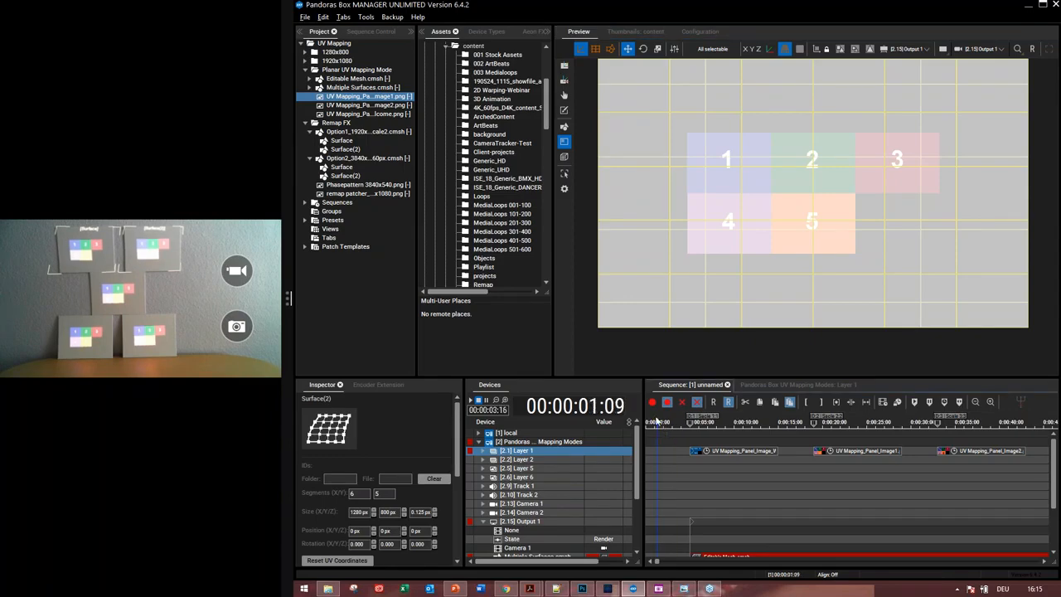
{"action": "left_click", "coordinate": [653, 404]}
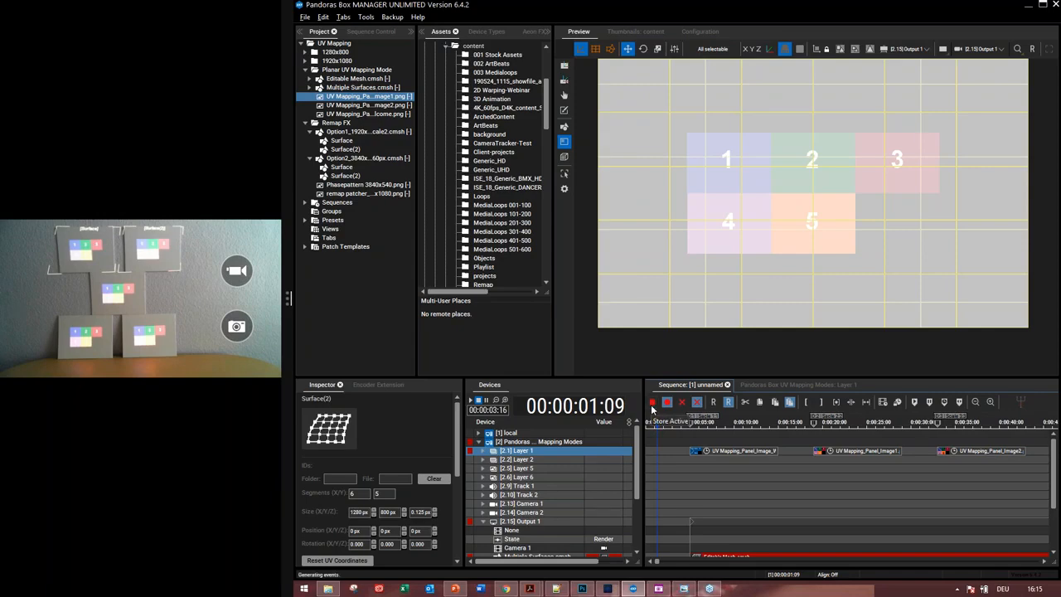
- Examine the mapped mesh at 00:00:08:20 in Camera Transformation and Planar UV Mapping modes, as well as at 00:00:23:00
{"action": "left_click", "coordinate": [725, 424]}
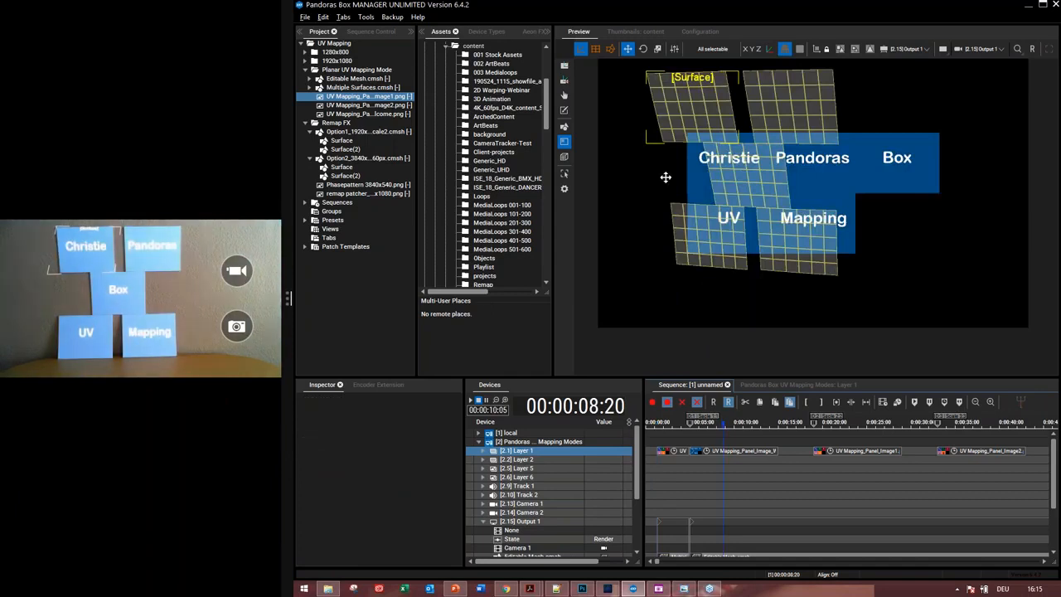
{"action": "left_click", "coordinate": [565, 66]}
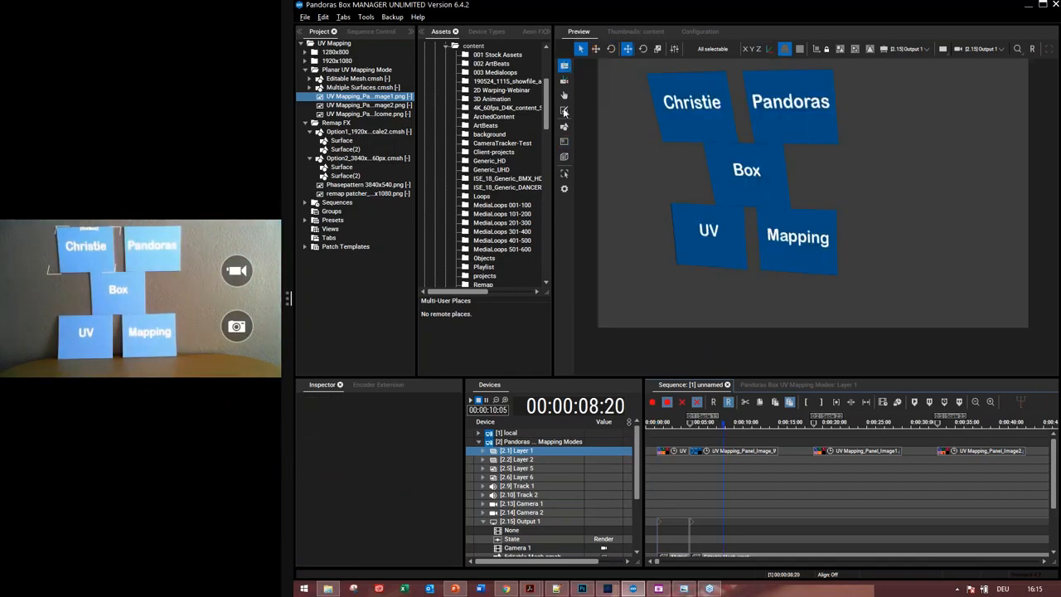
{"action": "left_click", "coordinate": [565, 143]}
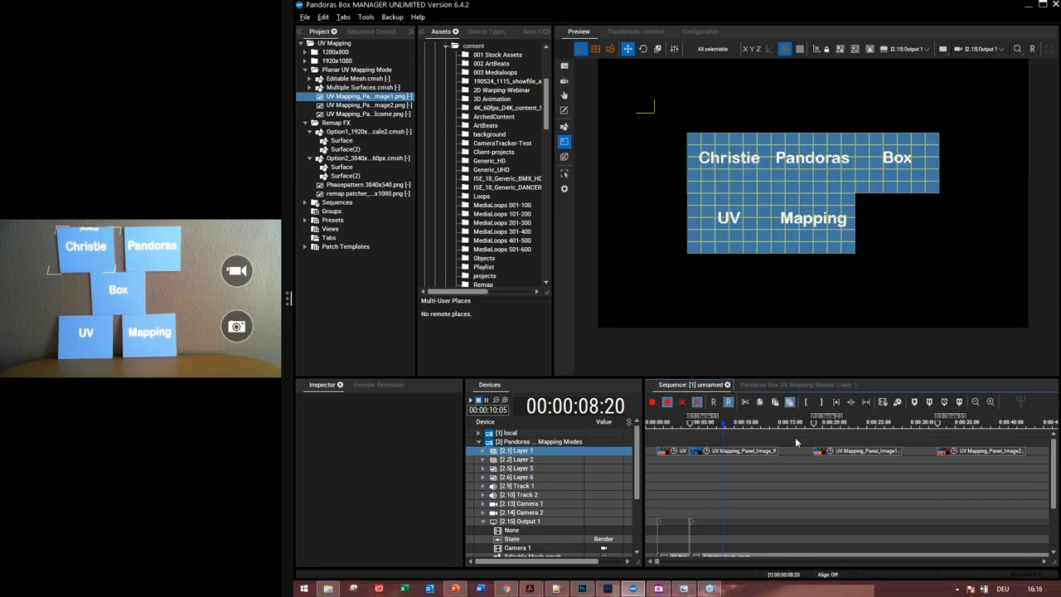
{"action": "left_click", "coordinate": [850, 423]}
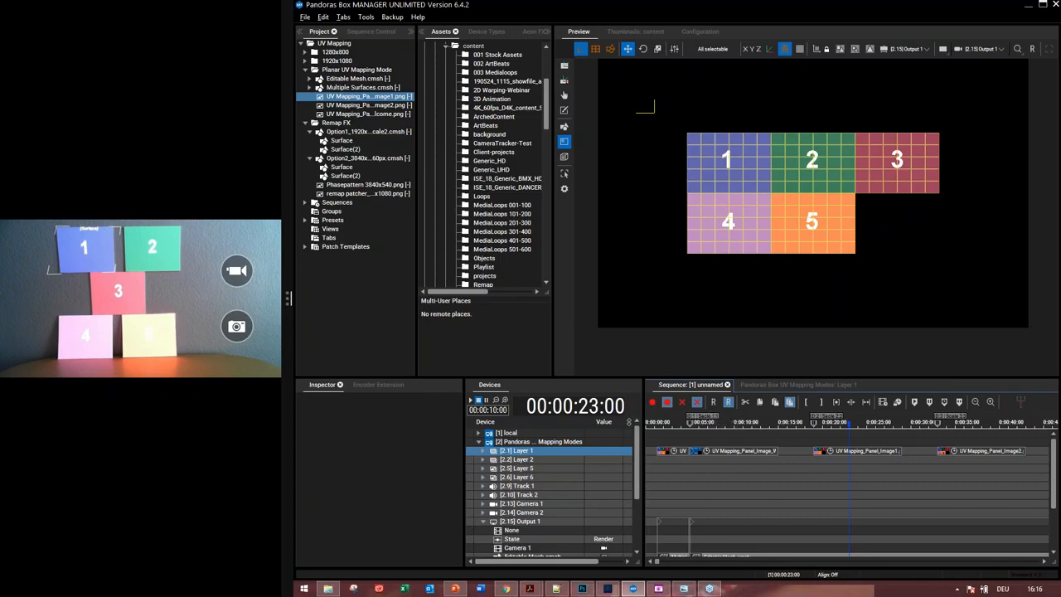
- Return the playhead to 00:00:02:20 and display the unmapped surfaces in Planar UV Mapping Mode
{"action": "left_click", "coordinate": [672, 423]}
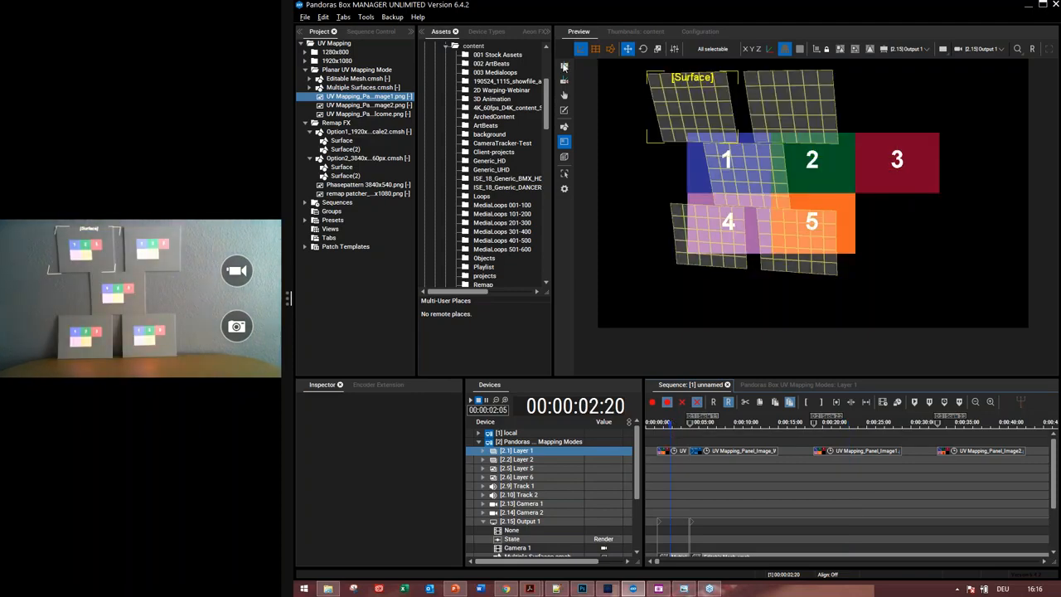
{"action": "left_click", "coordinate": [563, 66]}
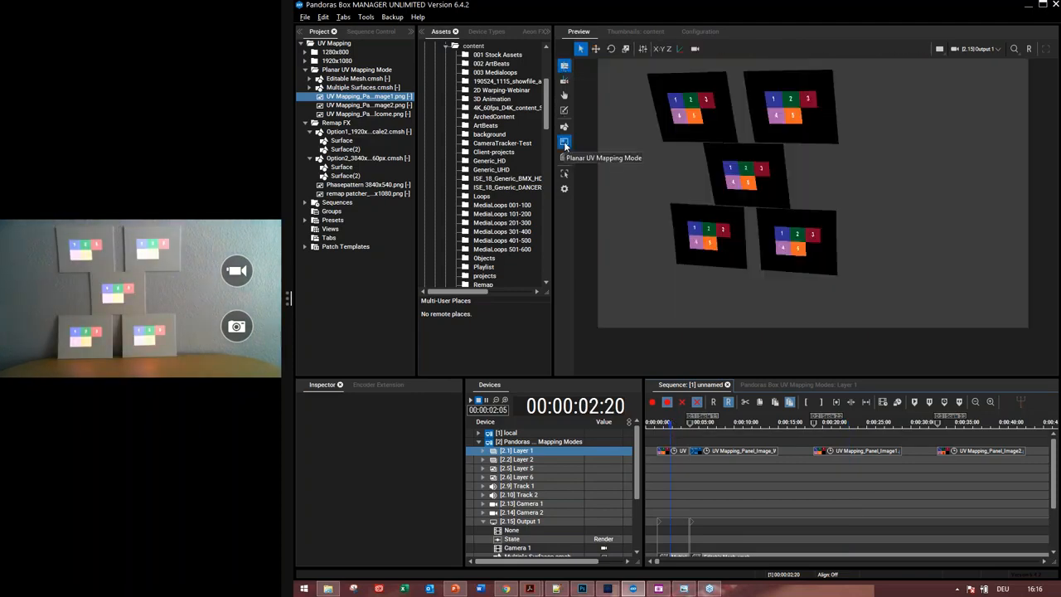
{"action": "left_click", "coordinate": [564, 143]}
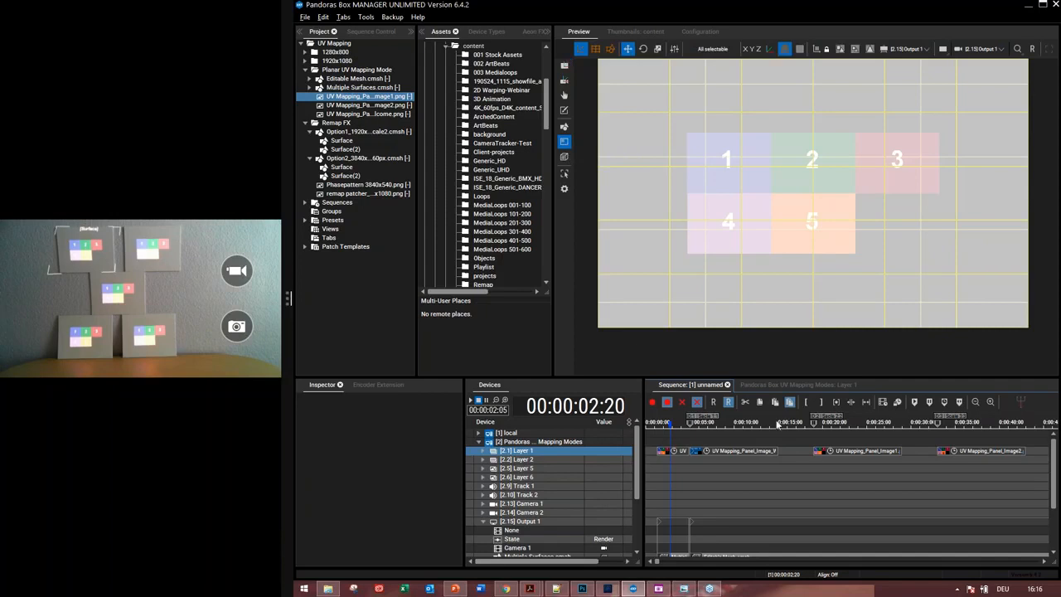
- Expand Multiple Surfaces.cmsh in a widened project list and bring its first Surface's size settings into view
{"action": "left_click", "coordinate": [674, 118]}
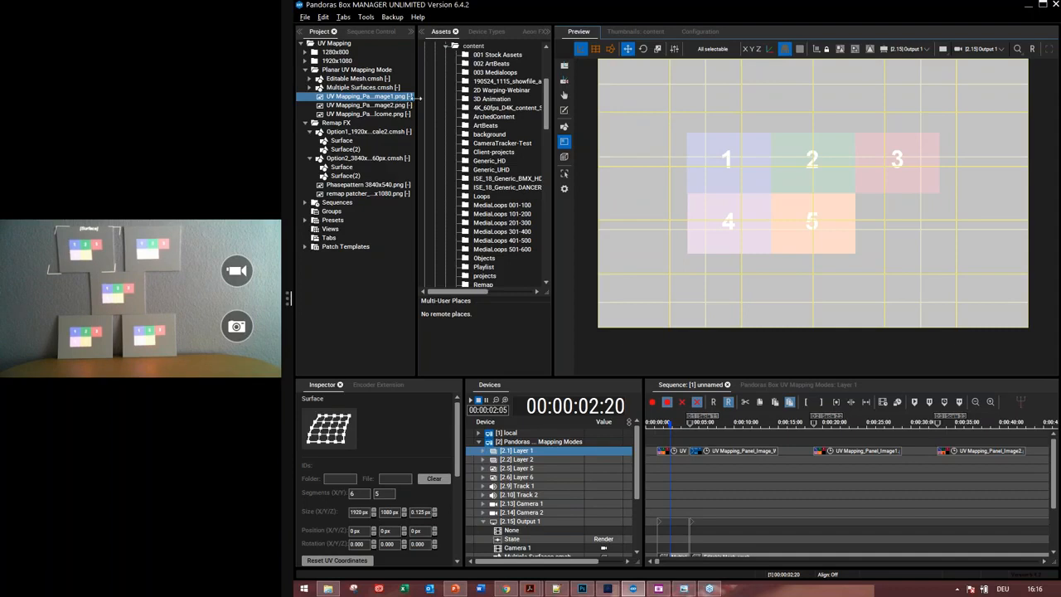
{"action": "left_click_drag", "start_coordinate": [416, 166], "coordinate": [471, 166]}
{"action": "left_click", "coordinate": [309, 87]}
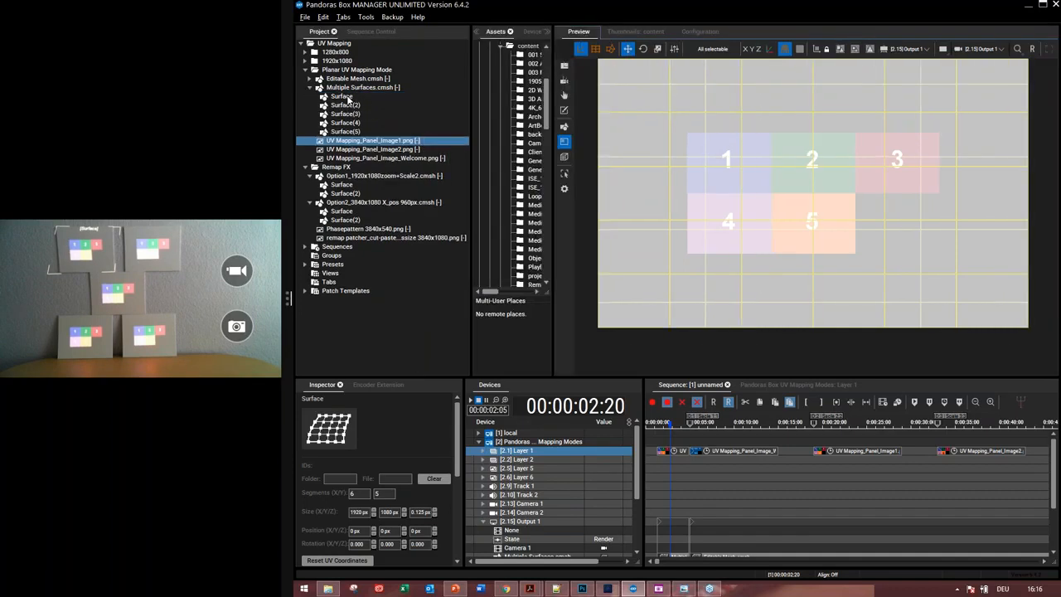
{"action": "left_click", "coordinate": [348, 97]}
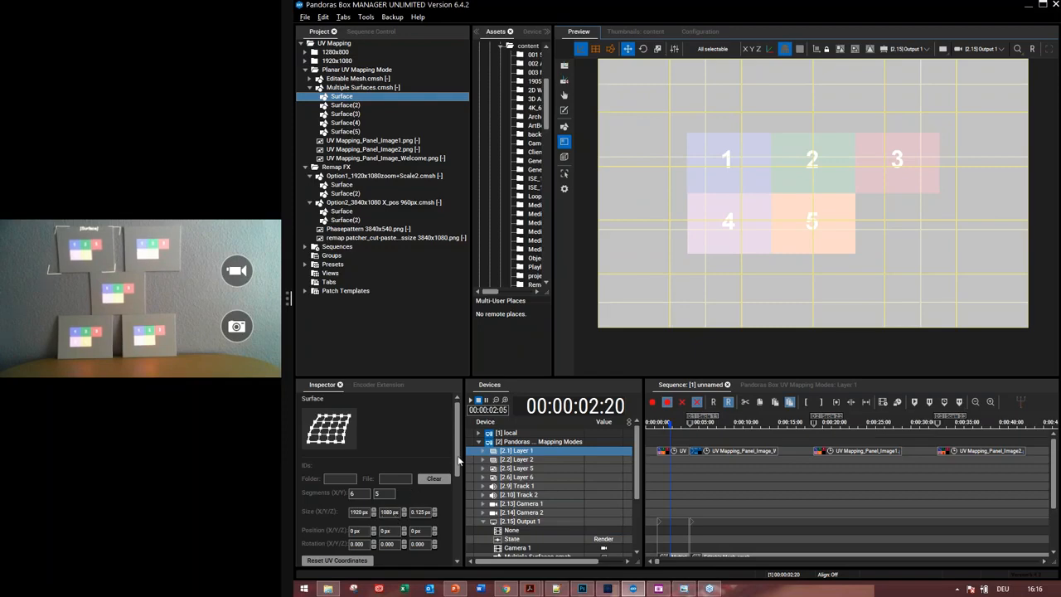
{"action": "left_click_drag", "start_coordinate": [459, 453], "coordinate": [459, 457]}
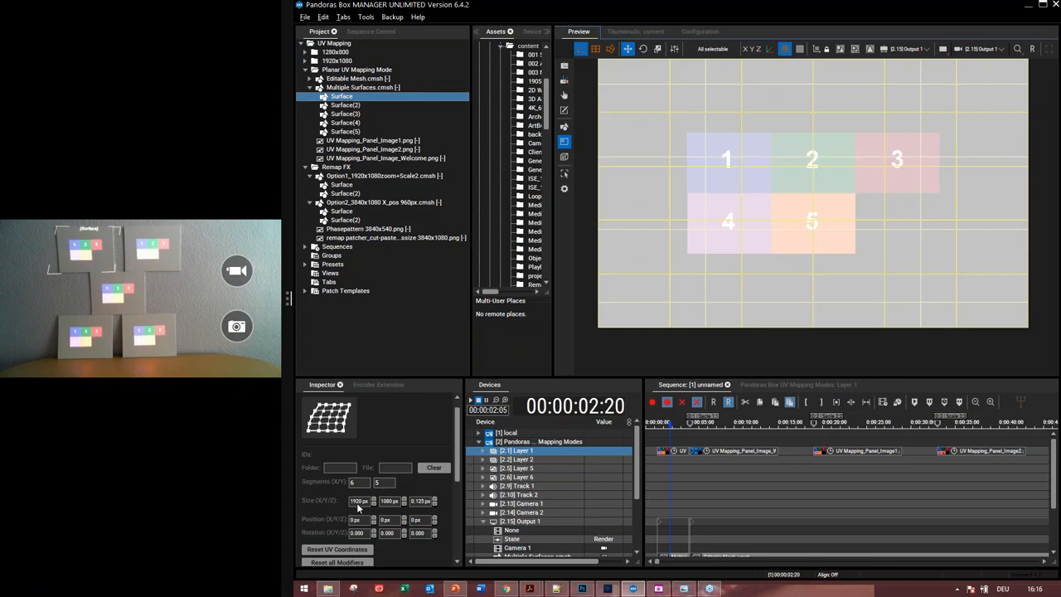
- Set the first Surface's UV source size to 250 px by 180 px
{"action": "type", "text": "25"}
{"action": "key", "text": "Tab"}
{"action": "type", "text": "180"}
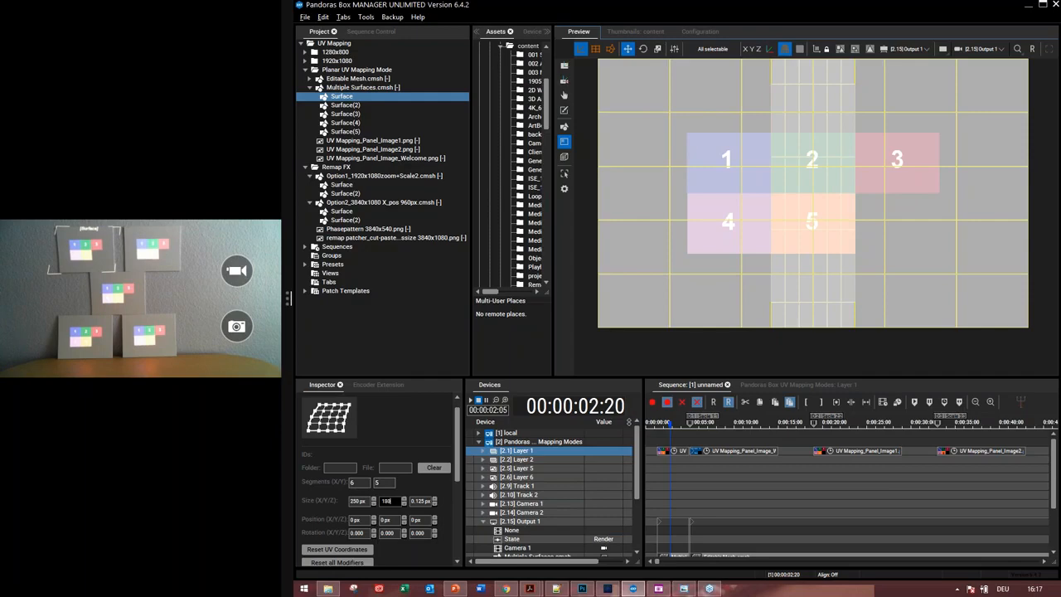
{"action": "key", "text": "Return"}
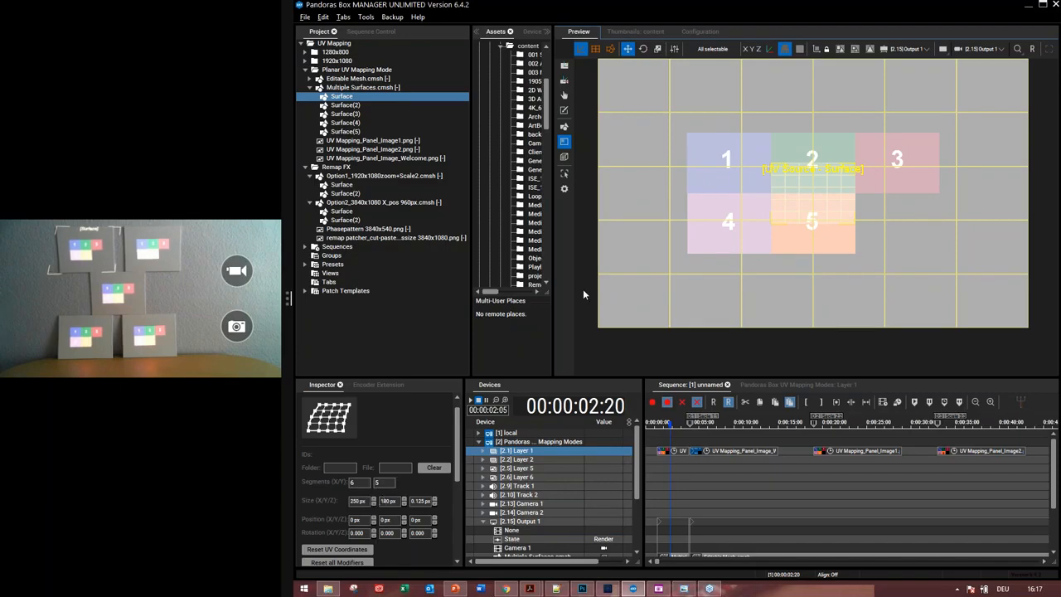
- Set the size of Surface(2) to 250 px by 180 px
{"action": "left_click", "coordinate": [363, 105]}
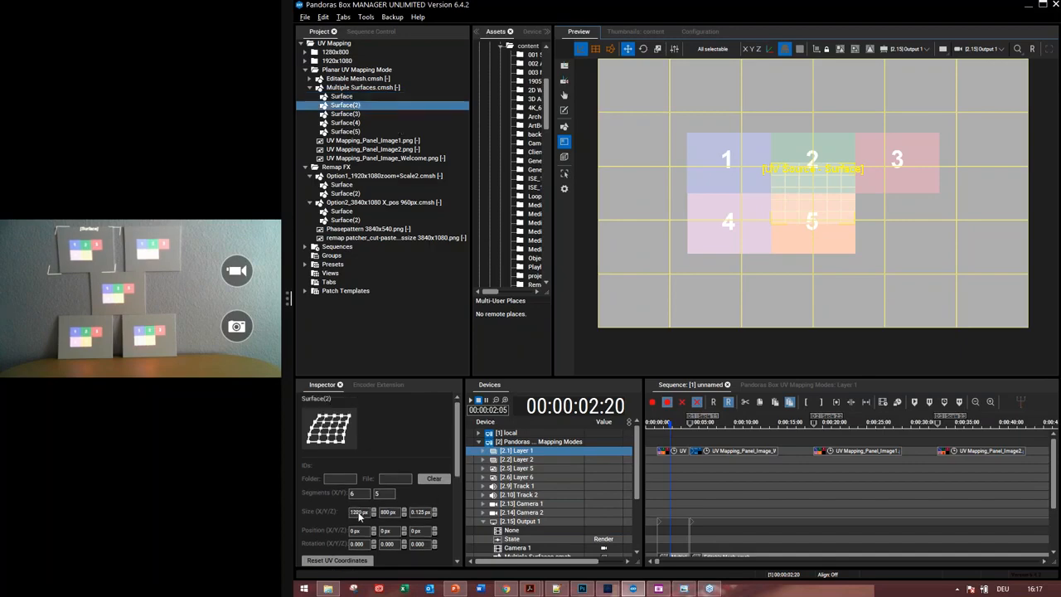
{"action": "type", "text": "250"}
{"action": "key", "text": "Return"}
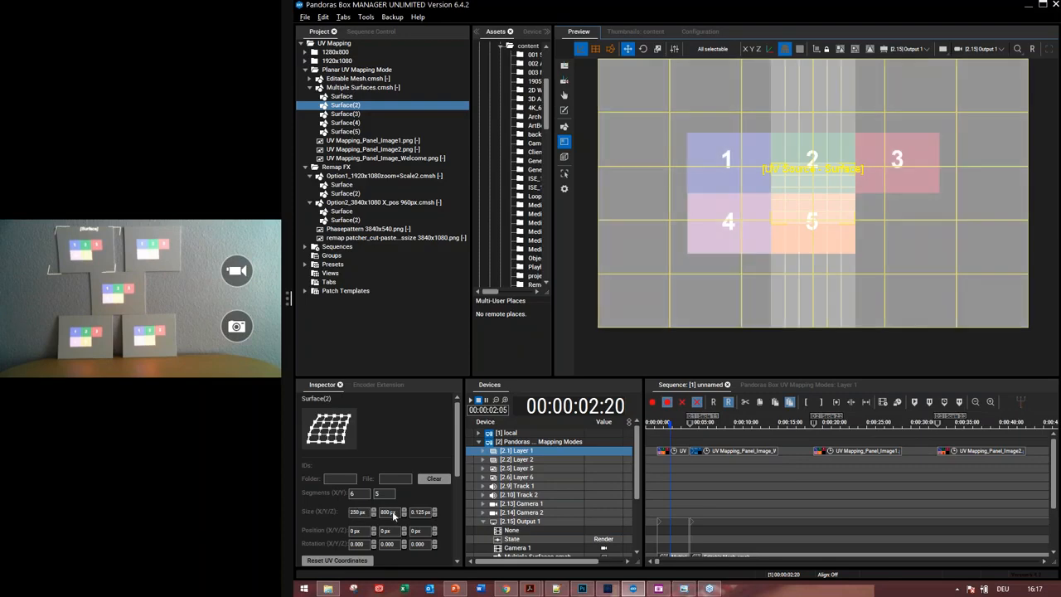
{"action": "type", "text": "180"}
{"action": "key", "text": "Return"}
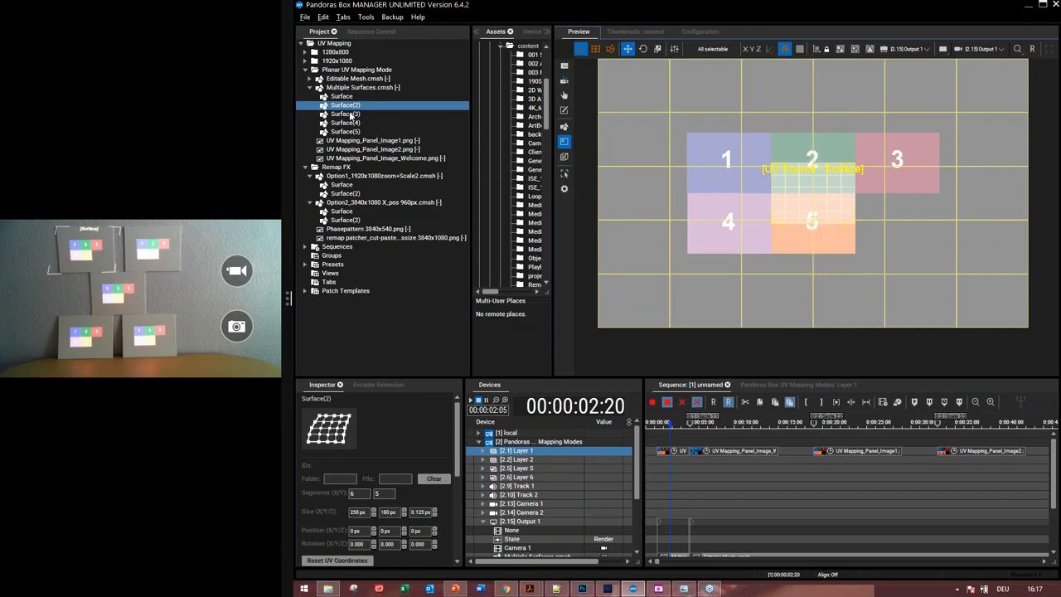
- Set the size of Surface(3) to 250 px by 180 px
{"action": "left_click", "coordinate": [351, 114]}
{"action": "double_click", "coordinate": [360, 514]}
{"action": "type", "text": "250"}
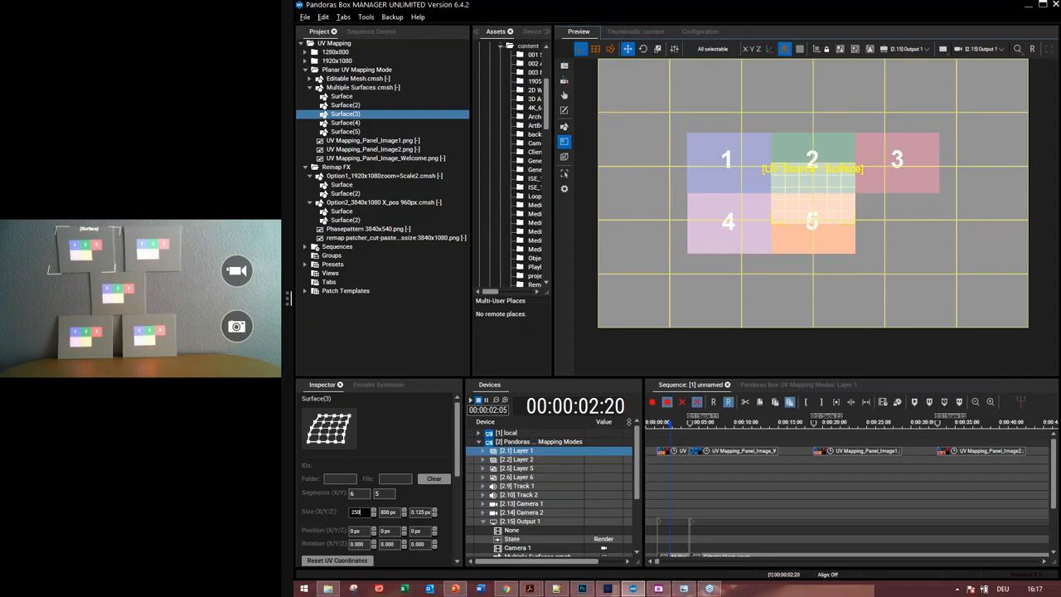
{"action": "key", "text": "Return"}
{"action": "double_click", "coordinate": [387, 514]}
{"action": "type", "text": "180"}
{"action": "key", "text": "Return"}
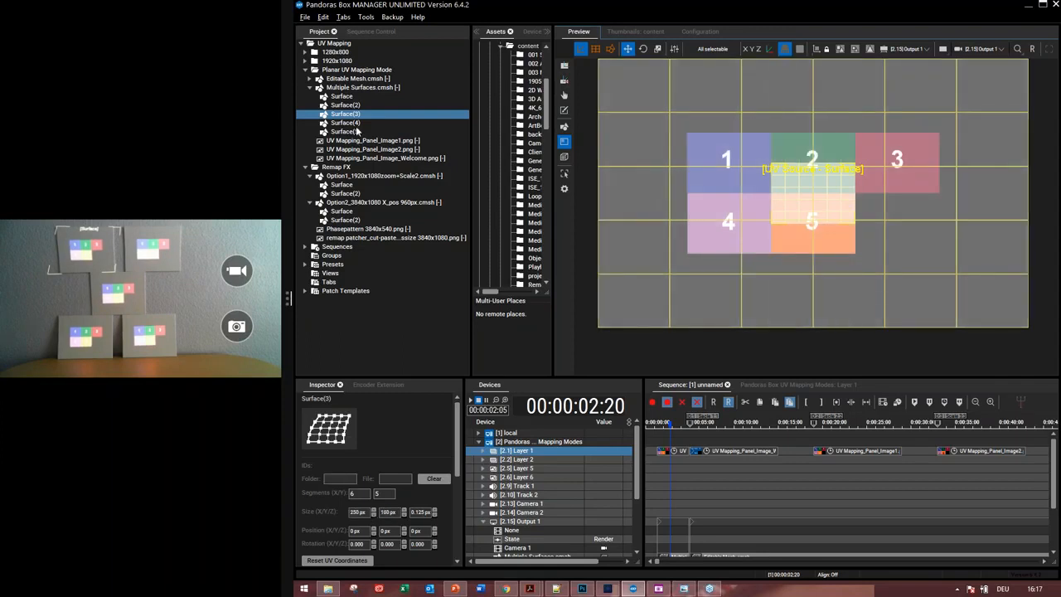
- Set the size of Surface(4) to 250 px by 180 px
{"action": "left_click", "coordinate": [356, 124]}
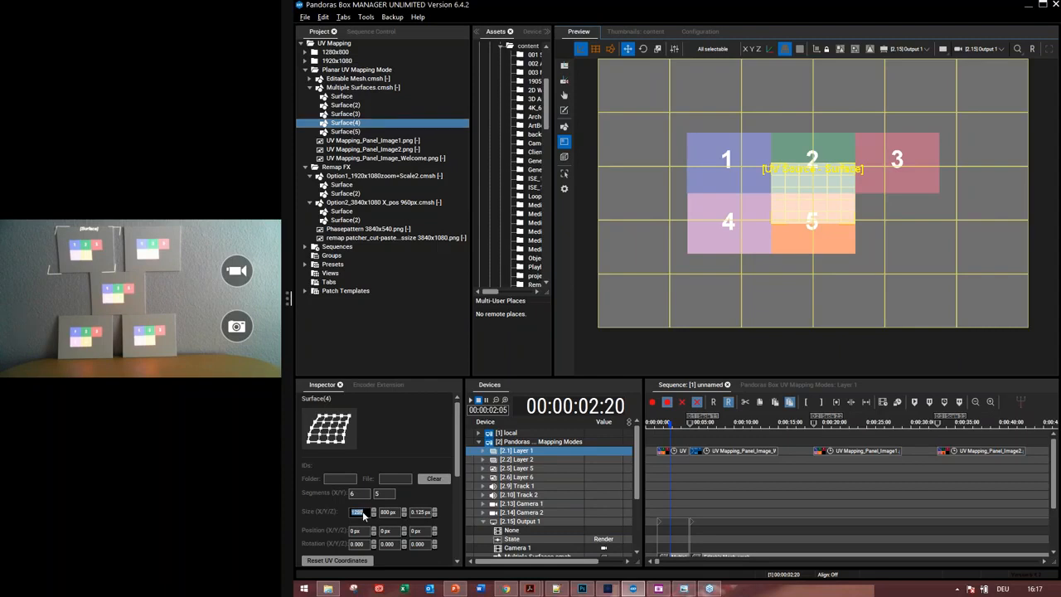
{"action": "type", "text": "250"}
{"action": "key", "text": "Return"}
{"action": "left_click", "coordinate": [387, 514]}
{"action": "type", "text": "180"}
{"action": "key", "text": "Return"}
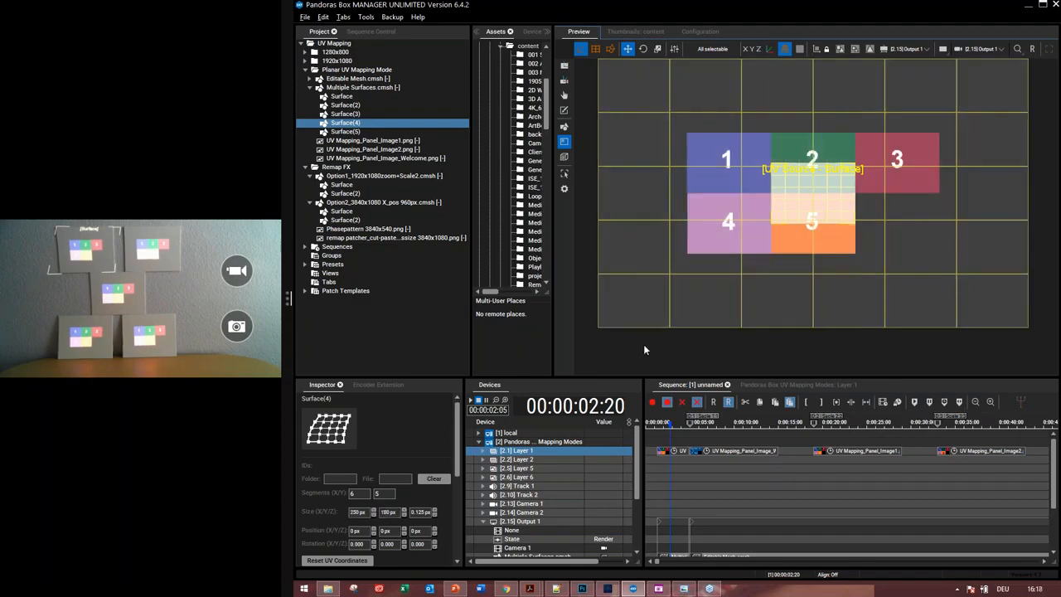
- Try warping Surface(5)'s UV source with the FFD modifier and a single vertex, and reset it to full frame
{"action": "left_click", "coordinate": [671, 141]}
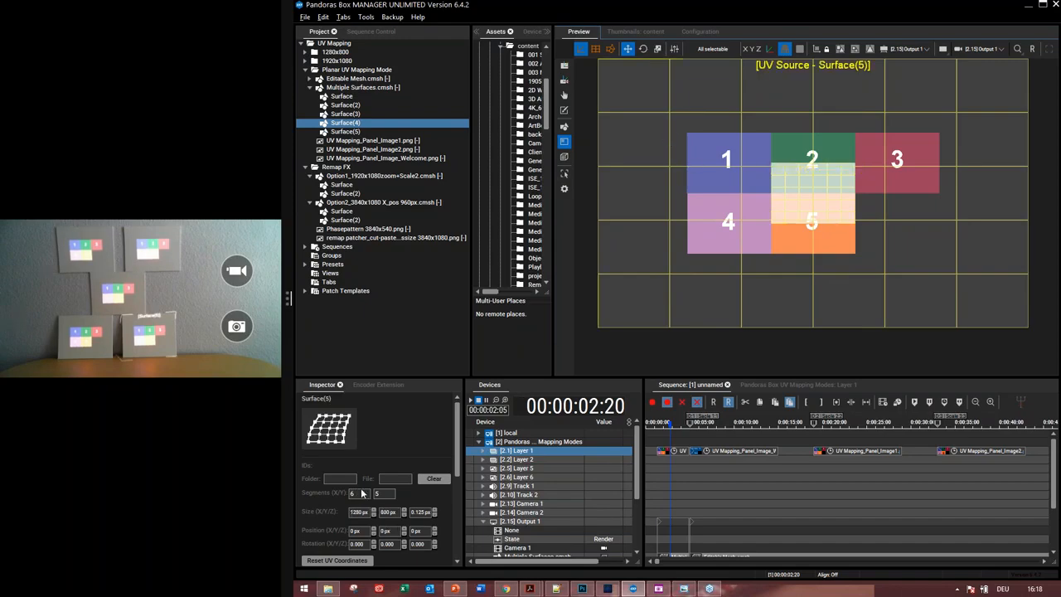
{"action": "left_click", "coordinate": [595, 51]}
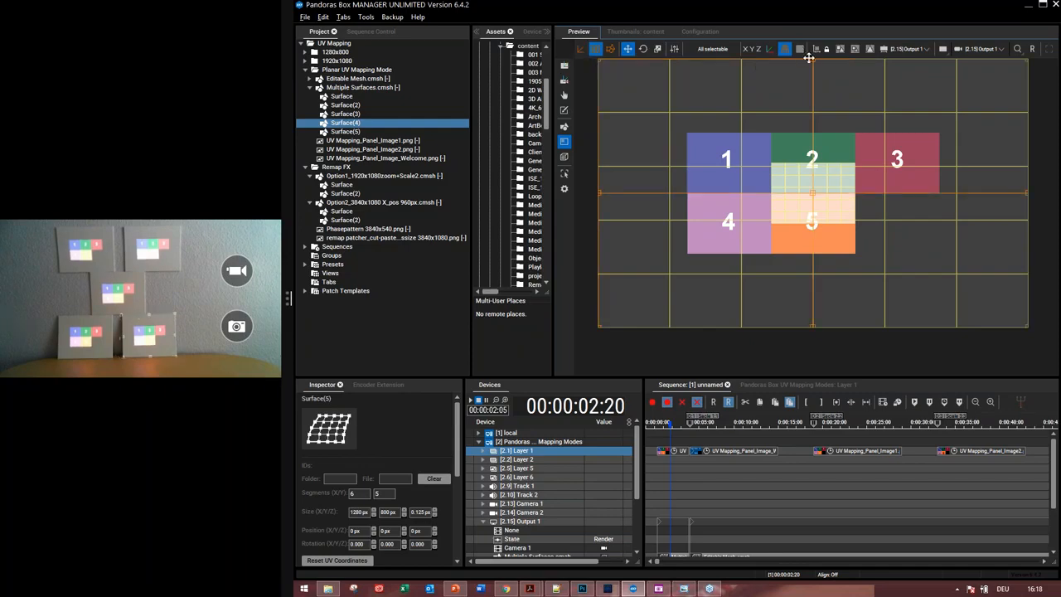
{"action": "left_click_drag", "start_coordinate": [809, 63], "coordinate": [773, 123]}
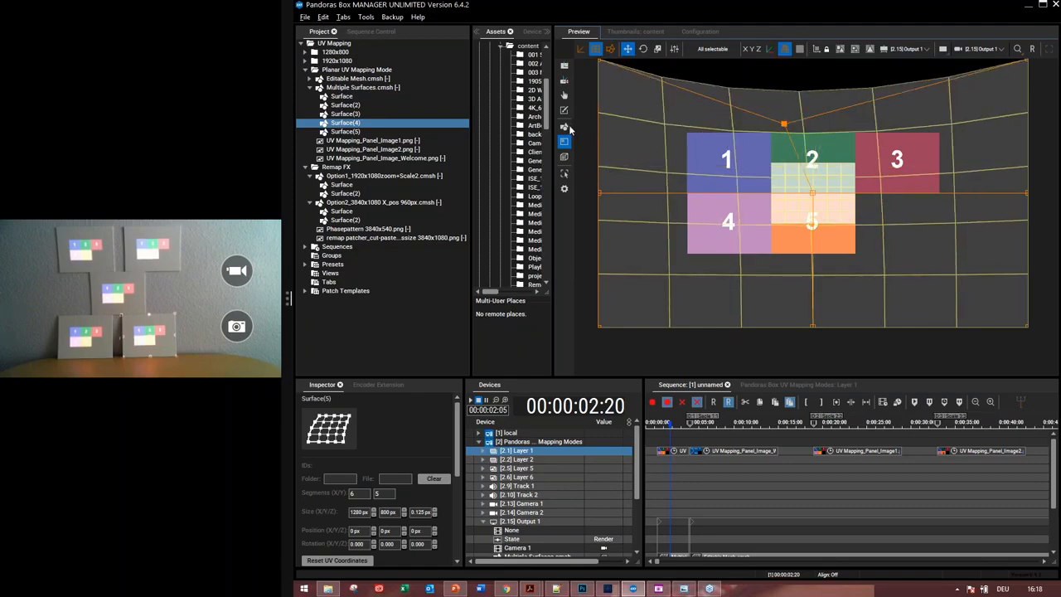
{"action": "left_click", "coordinate": [611, 49]}
{"action": "mouse_move", "coordinate": [665, 123]}
{"action": "left_mouse_down"}
{"action": "mouse_move", "coordinate": [630, 151]}
{"action": "mouse_move", "coordinate": [654, 111]}
{"action": "mouse_move", "coordinate": [649, 141]}
{"action": "mouse_move", "coordinate": [633, 102]}
{"action": "mouse_move", "coordinate": [627, 114]}
{"action": "mouse_move", "coordinate": [661, 114]}
{"action": "left_mouse_up"}
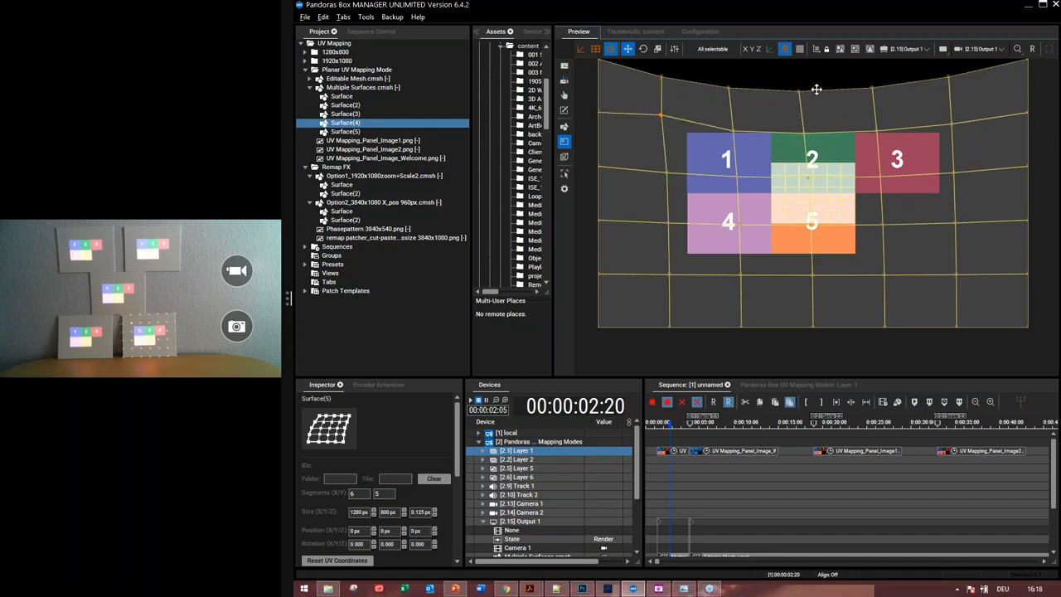
{"action": "left_click", "coordinate": [871, 52]}
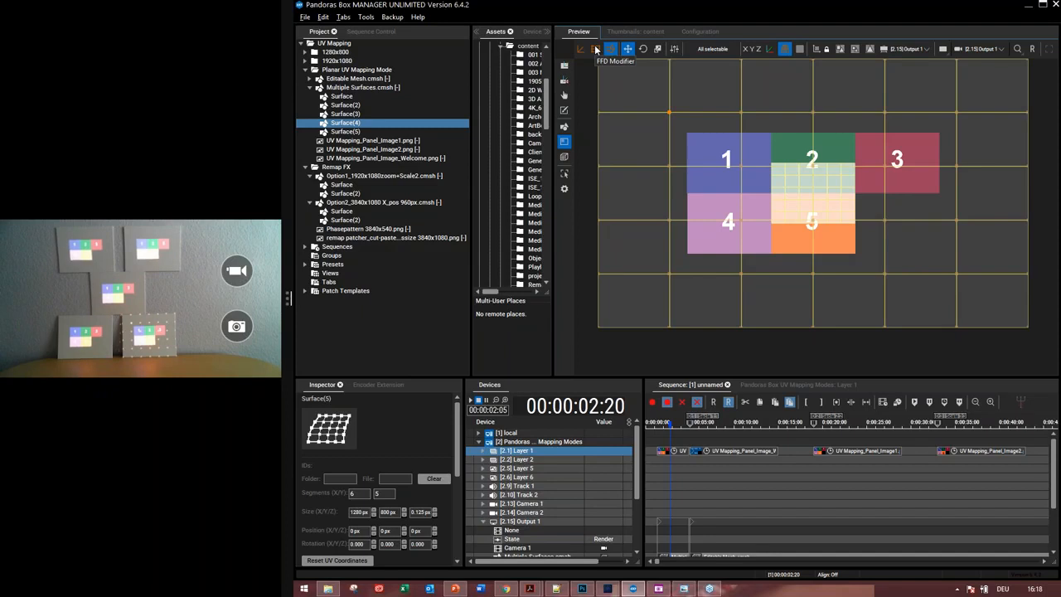
- Try the alternative UV layouts on Surface(5) in Transform Sub Meshes mode, and restore the full-frame layout
{"action": "left_click", "coordinate": [596, 49]}
{"action": "left_click", "coordinate": [580, 50]}
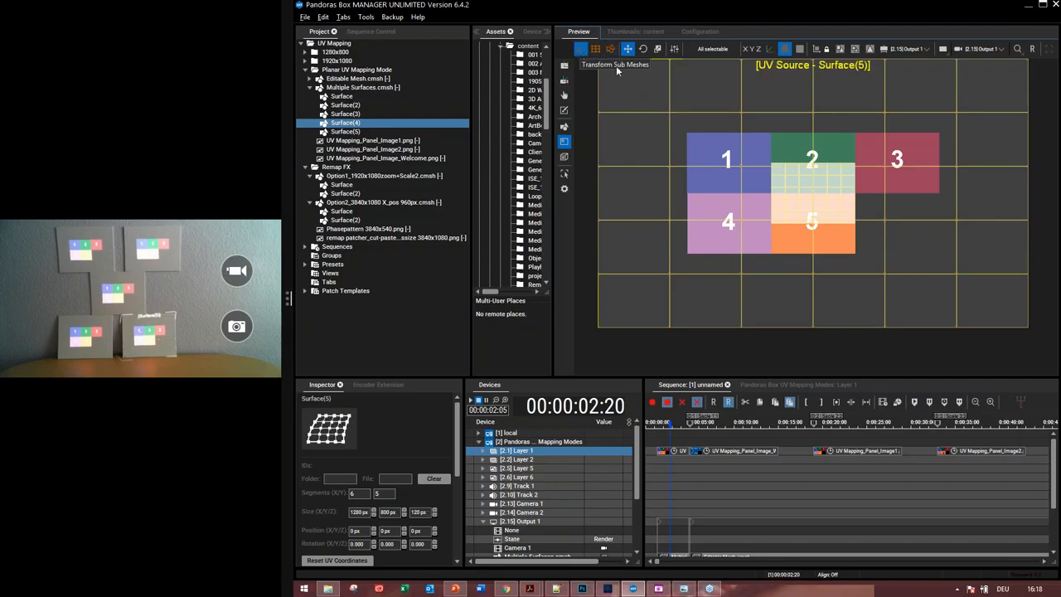
{"action": "left_click", "coordinate": [852, 51]}
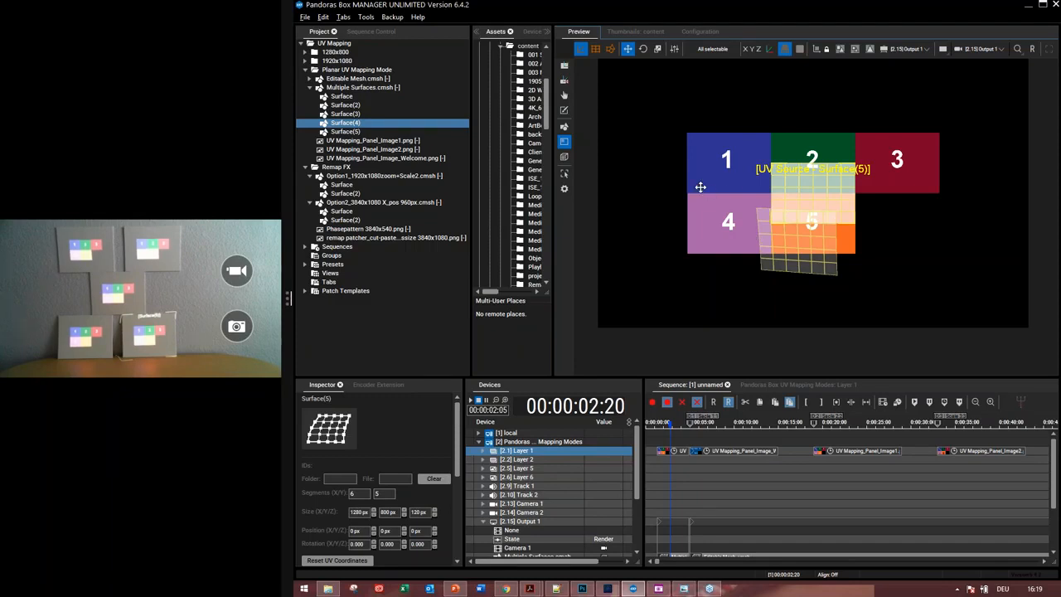
{"action": "left_click", "coordinate": [840, 50]}
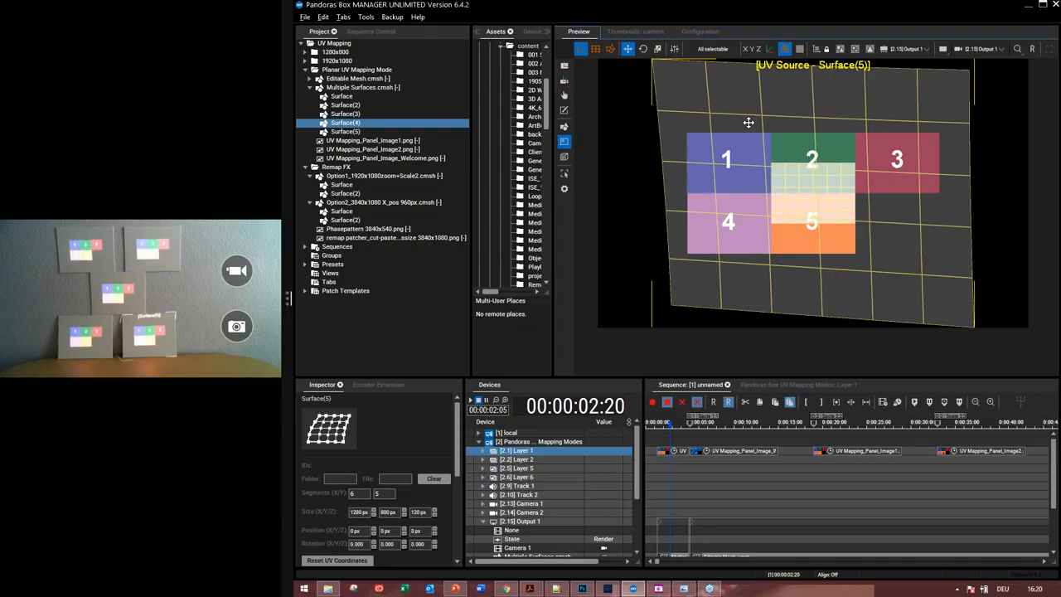
{"action": "left_click", "coordinate": [871, 49]}
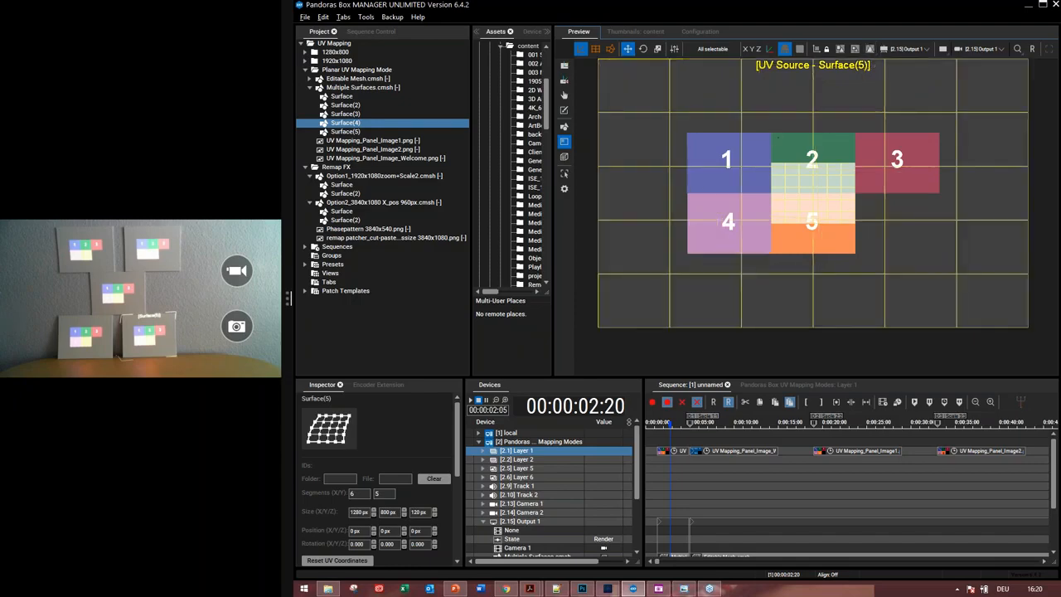
- Scale down Surface(5)'s UV source freehand and set its size to 250 px by 180 px
{"action": "double_click", "coordinate": [356, 512]}
{"action": "left_click", "coordinate": [657, 50]}
{"action": "left_click", "coordinate": [1020, 59]}
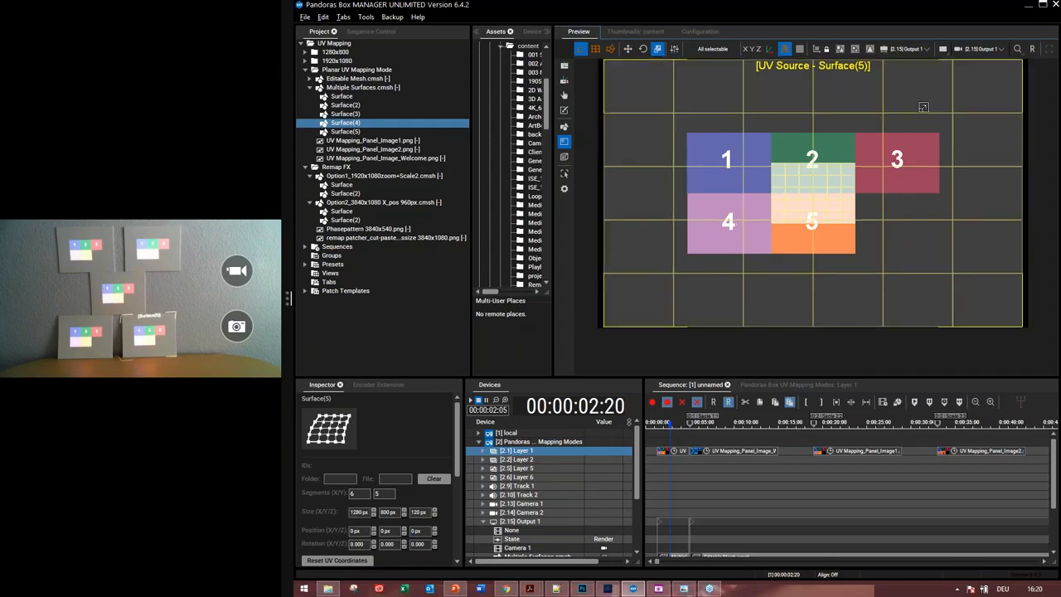
{"action": "left_click_drag", "start_coordinate": [912, 154], "coordinate": [828, 195]}
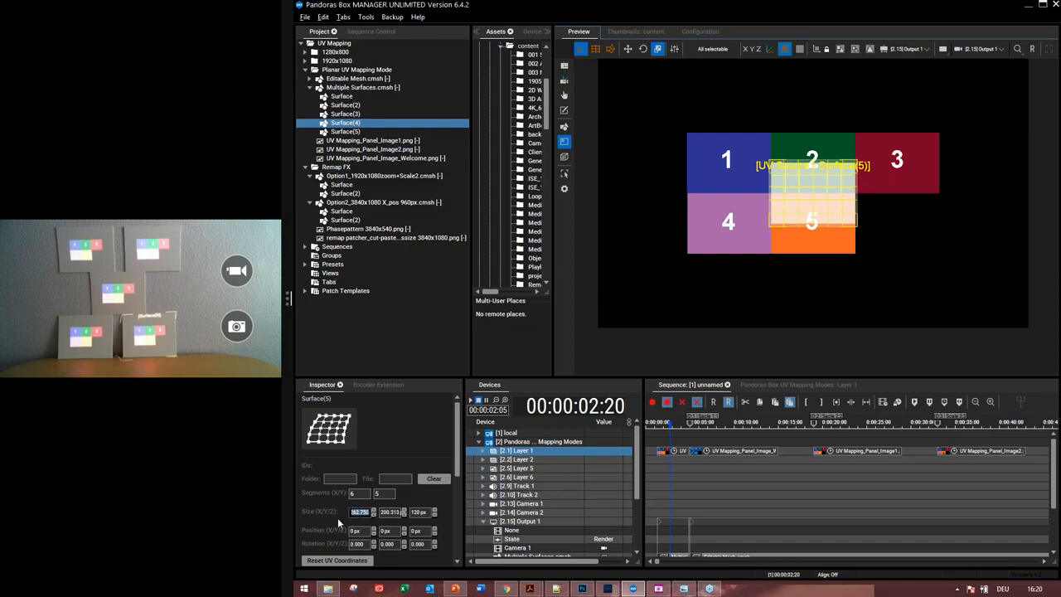
{"action": "type", "text": "250"}
{"action": "key", "text": "Return"}
{"action": "double_click", "coordinate": [393, 512]}
{"action": "type", "text": "180"}
{"action": "key", "text": "Return"}
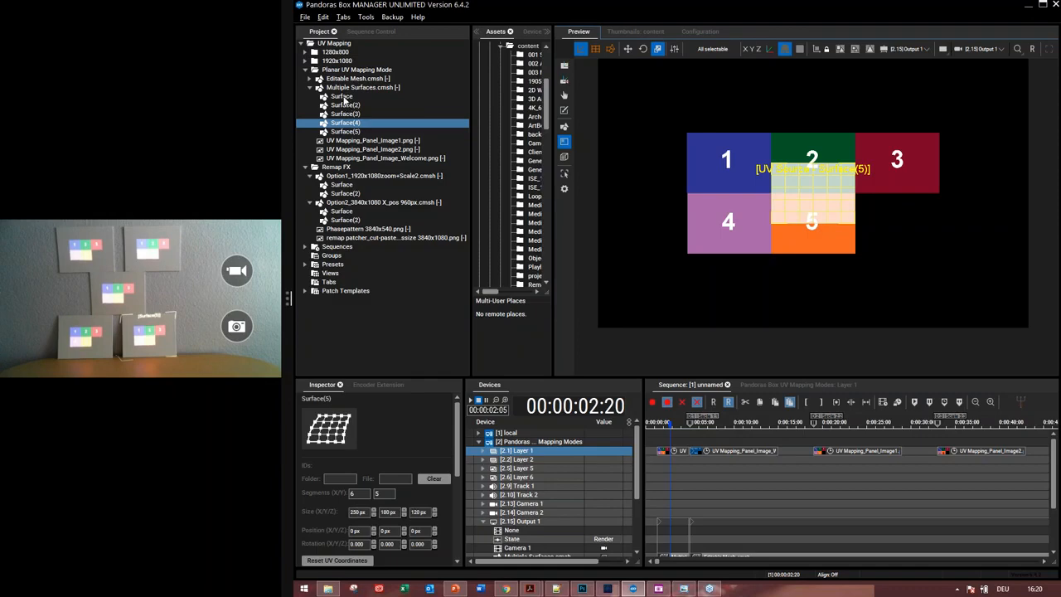
- Limit the selection to Surface and move its UV source over panel 1, to about X -240 px, Y -88 px
{"action": "left_click", "coordinate": [341, 97]}
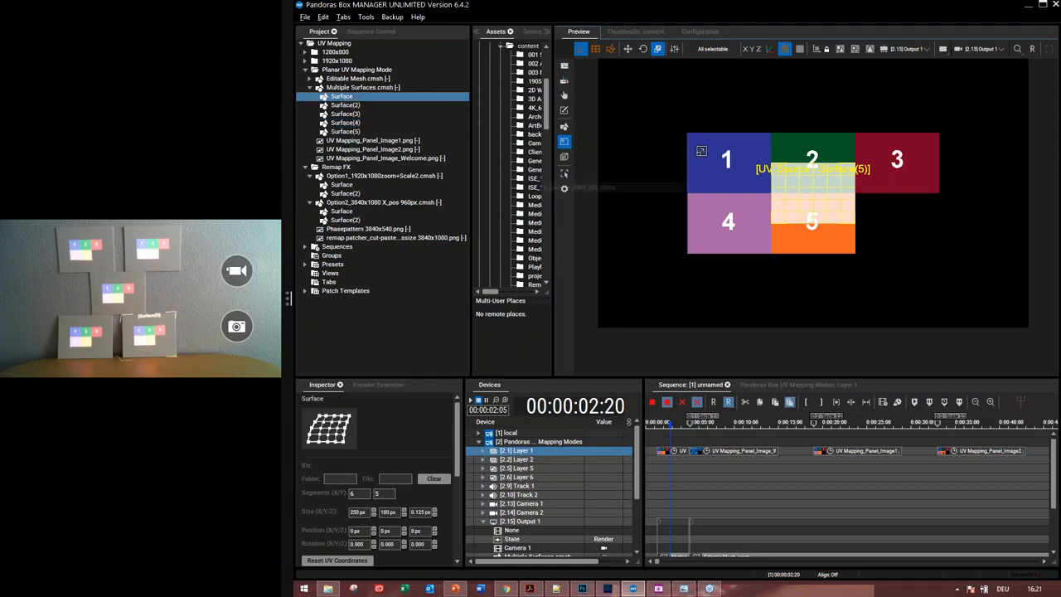
{"action": "left_click", "coordinate": [719, 54]}
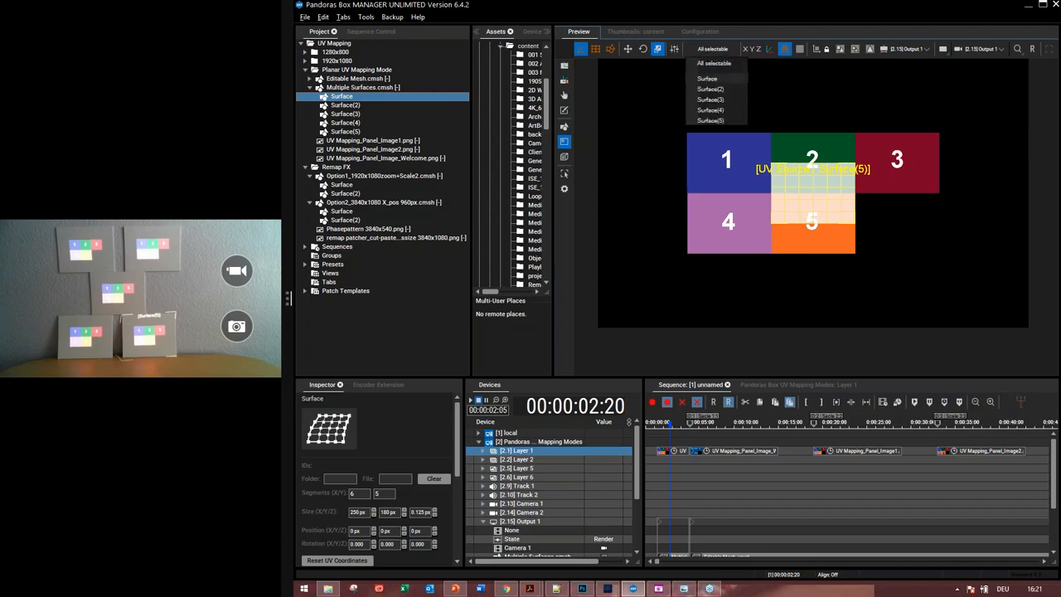
{"action": "left_click", "coordinate": [708, 78]}
{"action": "left_click", "coordinate": [628, 49]}
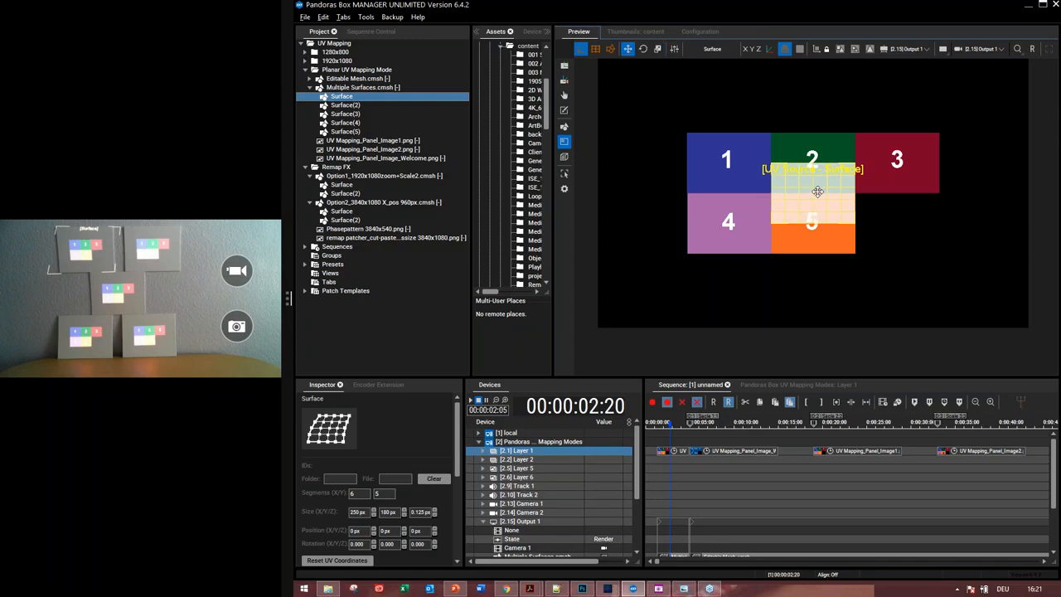
{"action": "left_click_drag", "start_coordinate": [822, 190], "coordinate": [738, 159]}
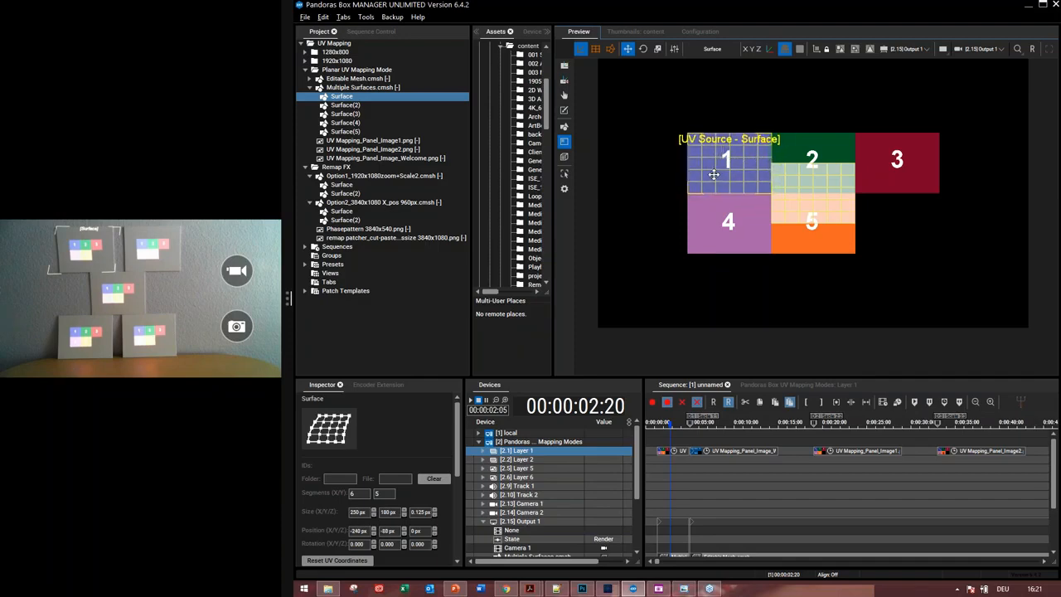
- Set Surface's UV source position to exactly X -250 px and Y -90 px
{"action": "left_click", "coordinate": [361, 531]}
{"action": "type", "text": "-24"}
{"action": "type", "text": "50"}
{"action": "key", "text": "Return"}
{"action": "left_click", "coordinate": [389, 531]}
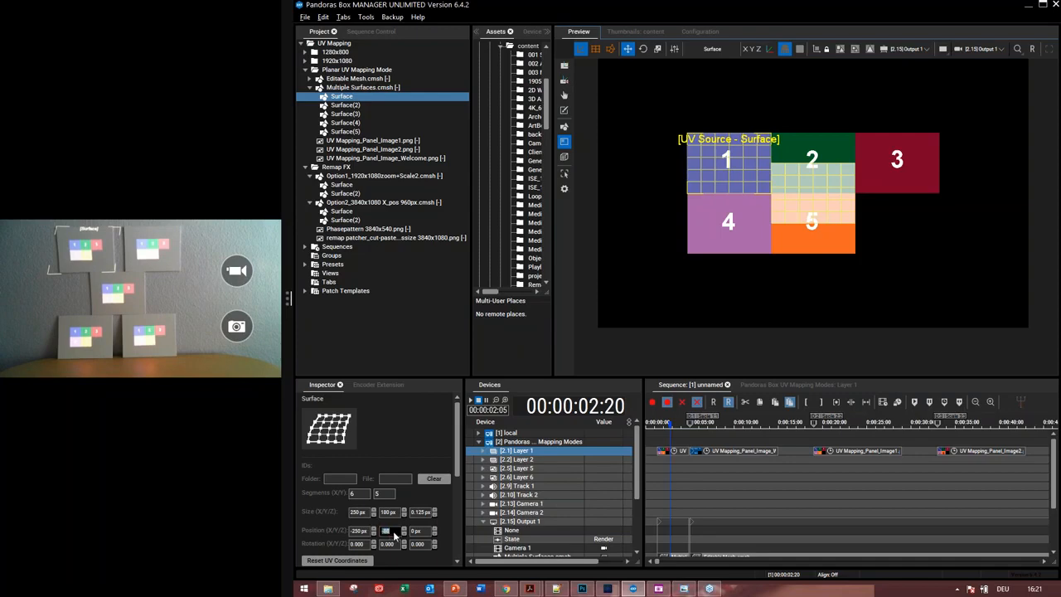
{"action": "type", "text": "-10"}
{"action": "key", "text": "Return"}
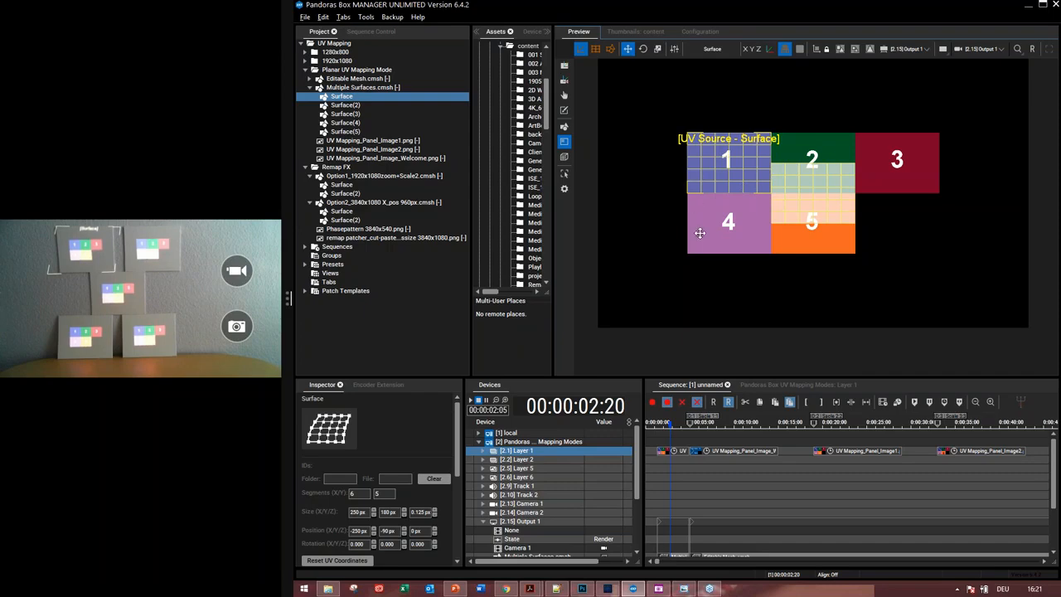
- Limit the selection to Surface(2) and show the mapped UV result on the projected surfaces
{"action": "left_click", "coordinate": [714, 49]}
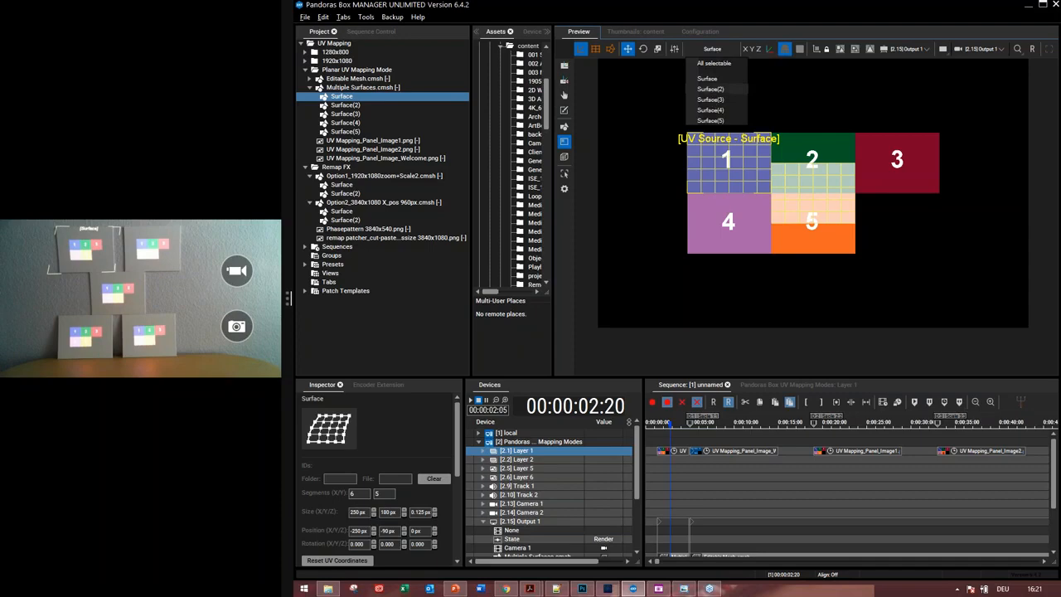
{"action": "left_click", "coordinate": [710, 88]}
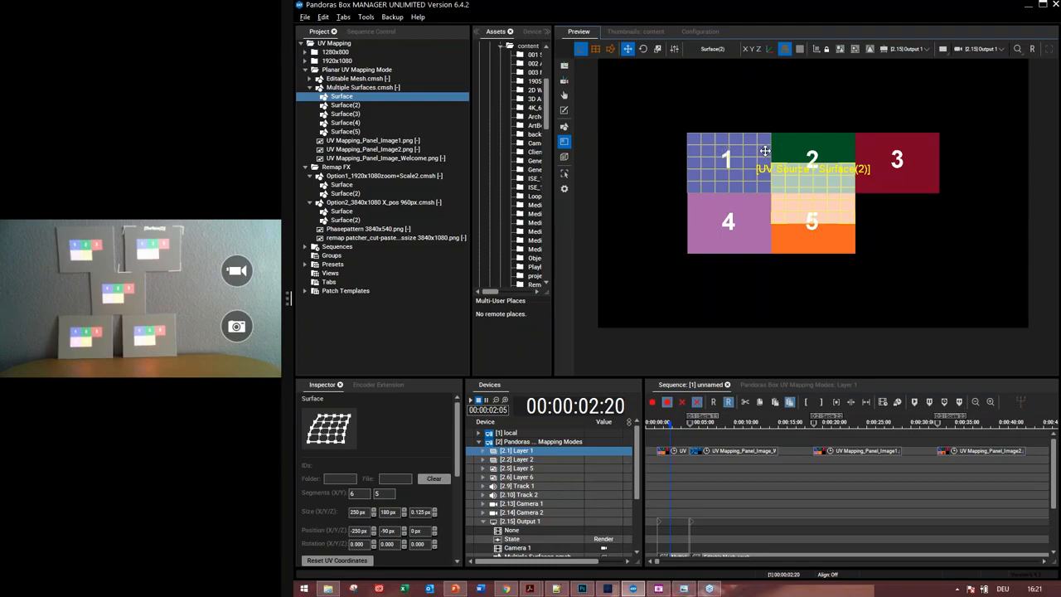
{"action": "left_click", "coordinate": [815, 49]}
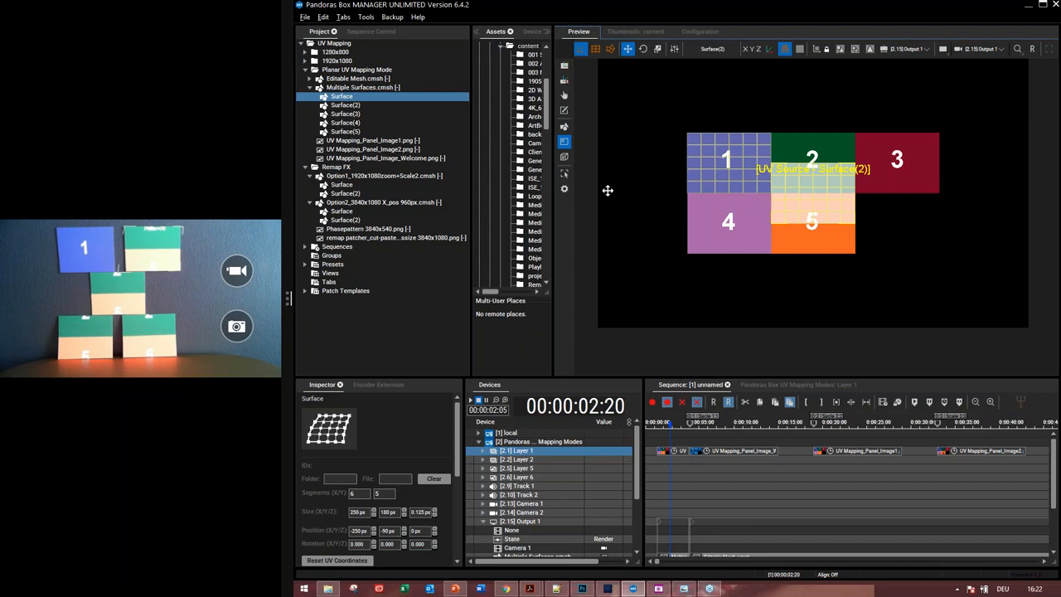
- Place Surface(2)'s UV source over panel 2 by setting its Y position to -90 px
{"action": "left_click", "coordinate": [819, 184]}
{"action": "double_click", "coordinate": [357, 529]}
{"action": "double_click", "coordinate": [391, 531]}
{"action": "type", "text": "-90"}
{"action": "key", "text": "Return"}
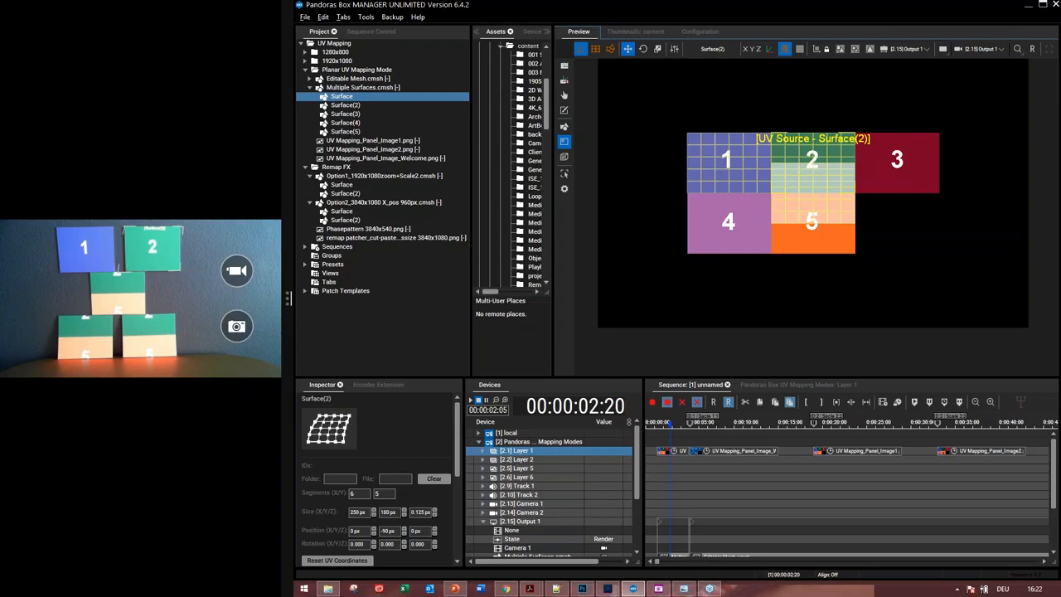
- Limit the selection to Surface(3) and set its position to X 250 px, Y -90 px over panel 3
{"action": "left_click", "coordinate": [713, 49]}
{"action": "left_click", "coordinate": [722, 99]}
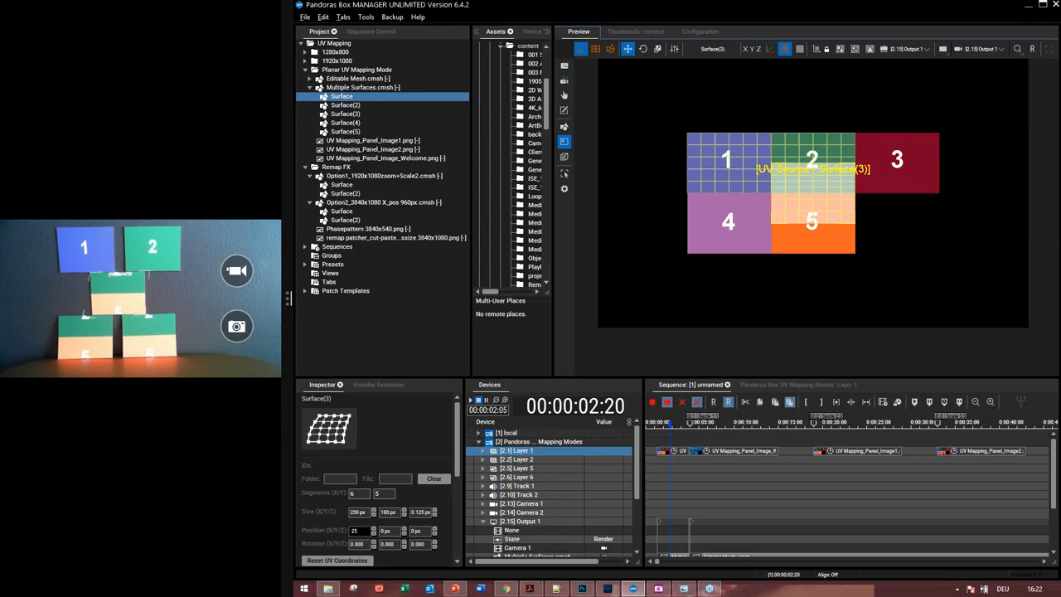
{"action": "key", "text": "Return"}
{"action": "left_click", "coordinate": [388, 532]}
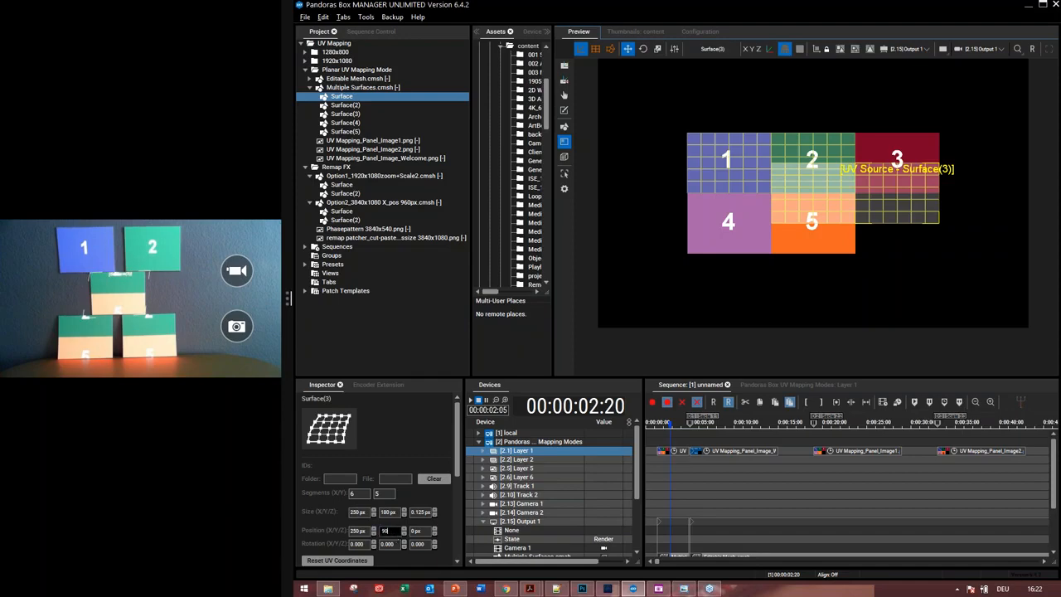
{"action": "type", "text": "90"}
{"action": "key", "text": "Return"}
{"action": "left_click", "coordinate": [388, 531]}
{"action": "type", "text": "-90"}
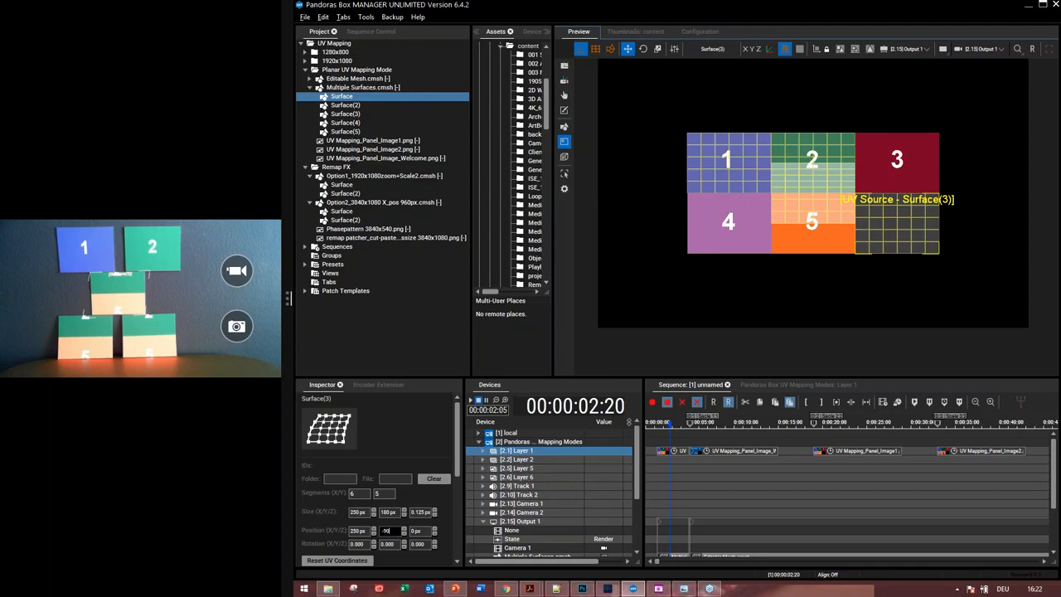
{"action": "key", "text": "Return"}
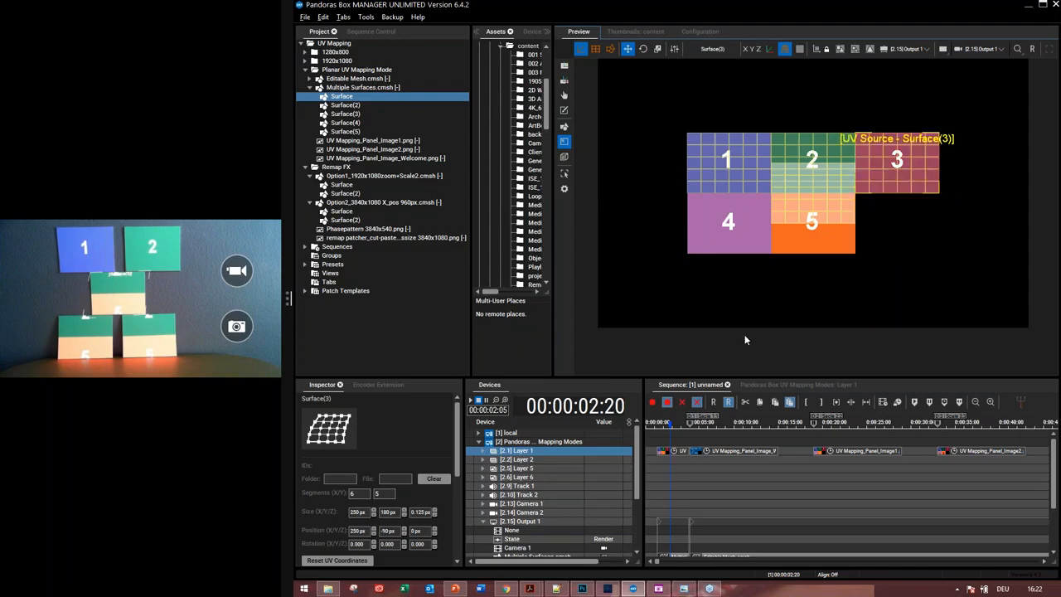
- Limit the selection in the preview to the sub mesh Surface(4)
{"action": "left_click", "coordinate": [816, 51]}
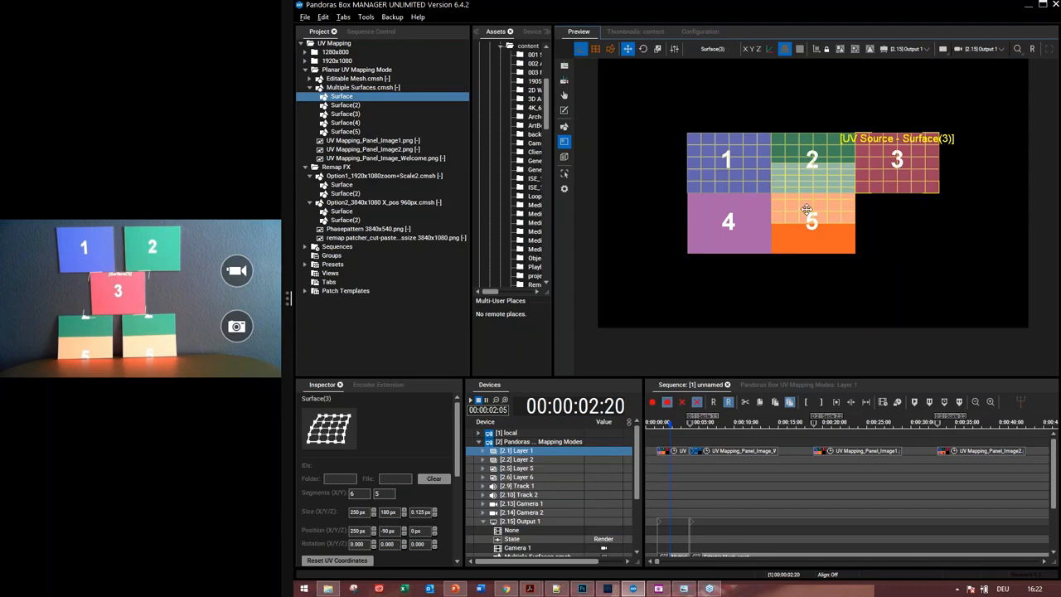
{"action": "left_click", "coordinate": [712, 49]}
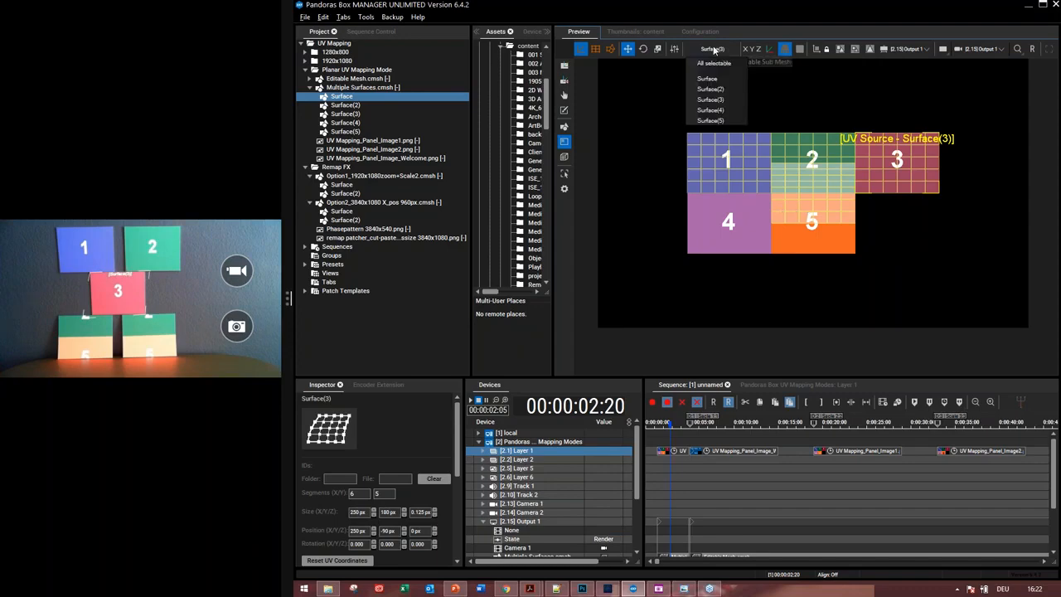
{"action": "left_click", "coordinate": [711, 109]}
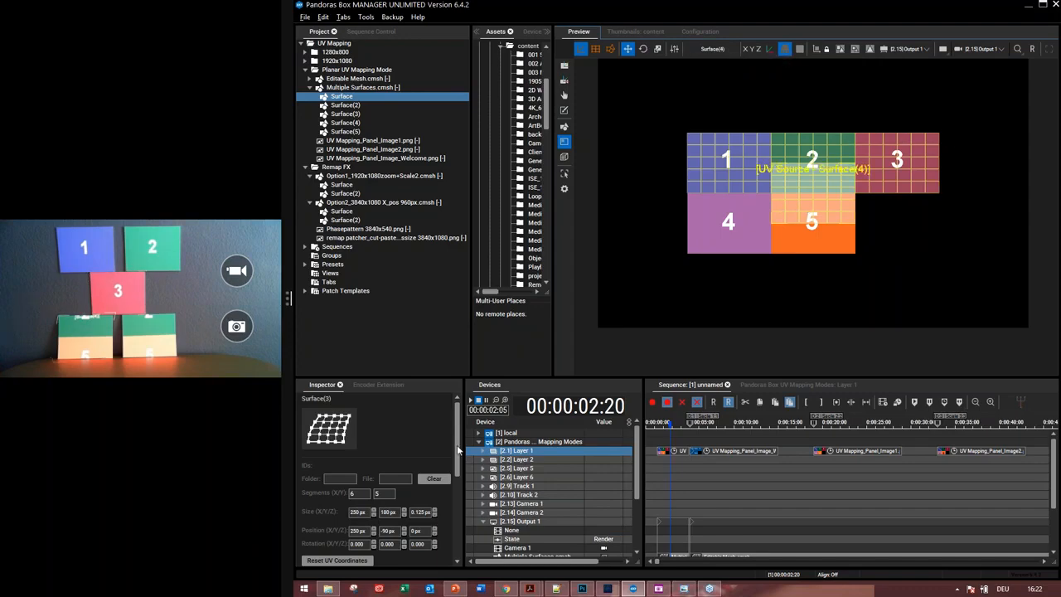
{"action": "left_click", "coordinate": [360, 537]}
{"action": "type", "text": "-"}
{"action": "key", "text": "Return"}
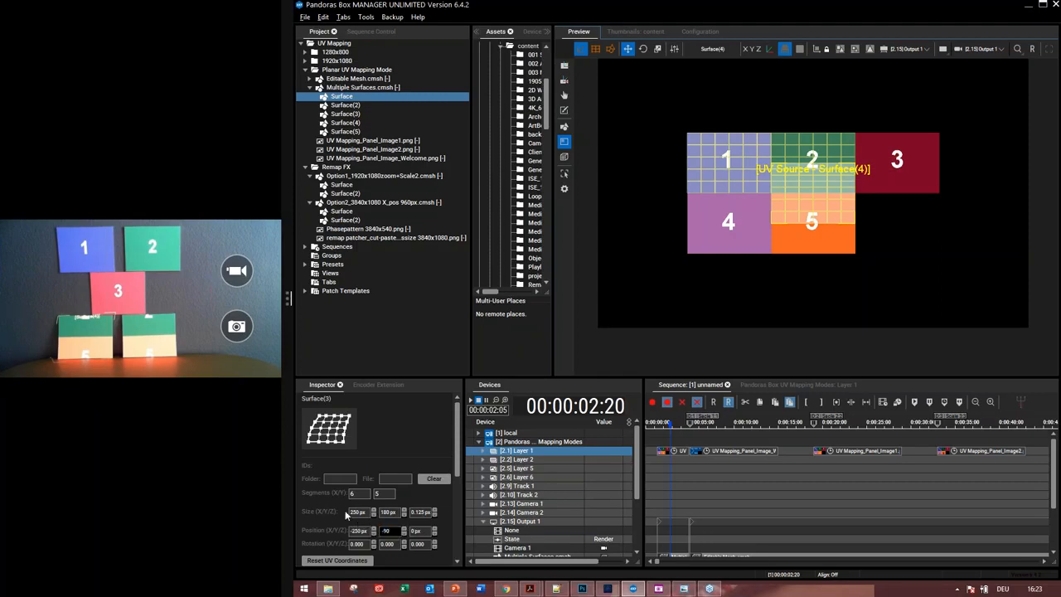
{"action": "left_click", "coordinate": [361, 531]}
{"action": "type", "text": "250"}
{"action": "key", "text": "Return"}
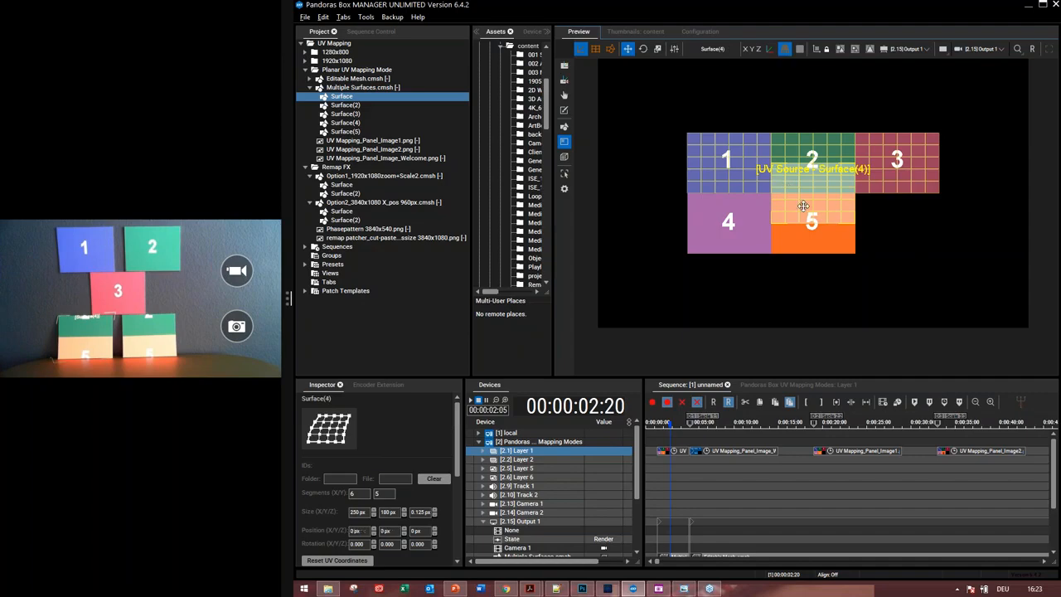
{"action": "left_click", "coordinate": [714, 49]}
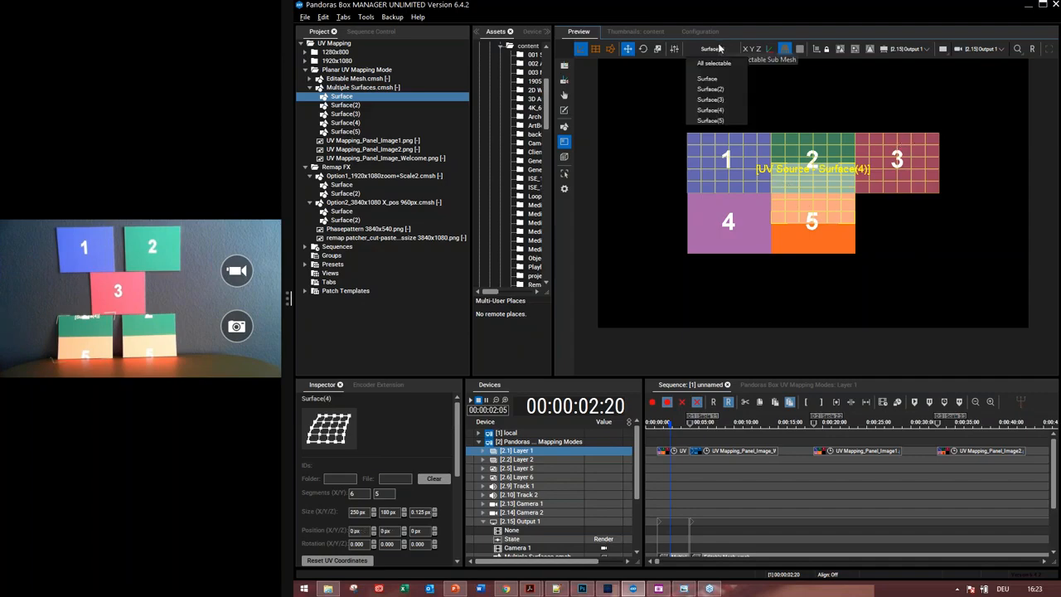
{"action": "left_click", "coordinate": [716, 110]}
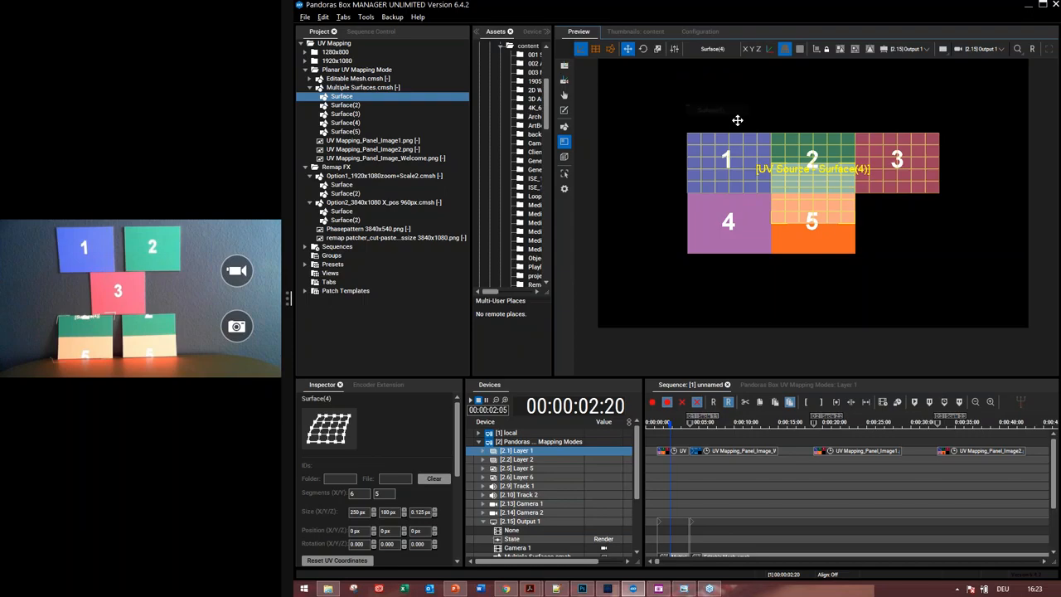
{"action": "left_click", "coordinate": [358, 530]}
{"action": "type", "text": "250"}
{"action": "key", "text": "Return"}
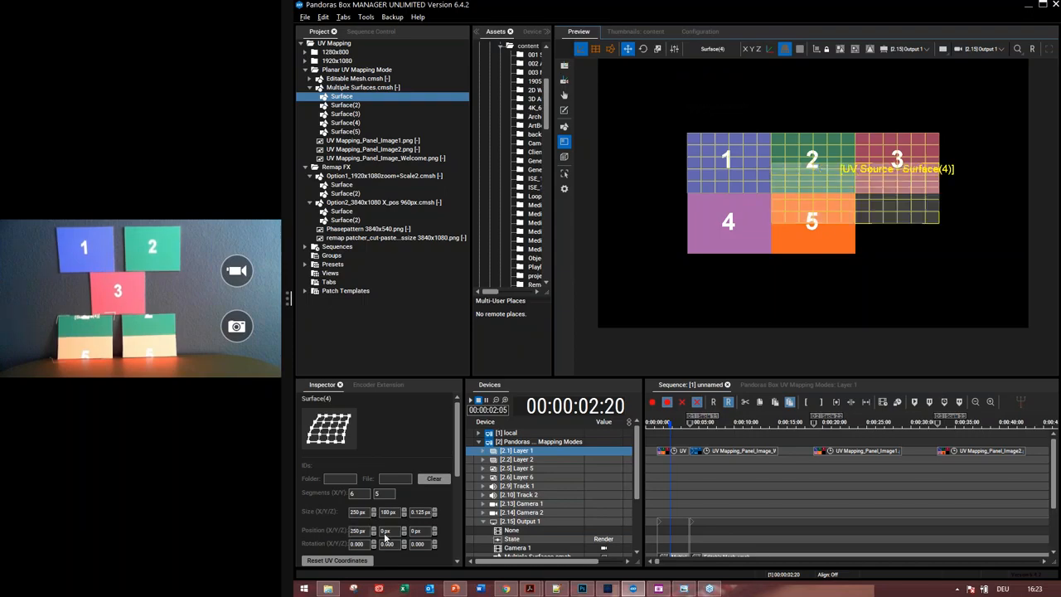
- Place Surface(4)'s UV source over panel 4 by setting its position to X -250 px and Y 90 px
{"action": "left_click", "coordinate": [353, 531]}
{"action": "type", "text": "-250"}
{"action": "key", "text": "Return"}
{"action": "left_click", "coordinate": [388, 533]}
{"action": "type", "text": "90"}
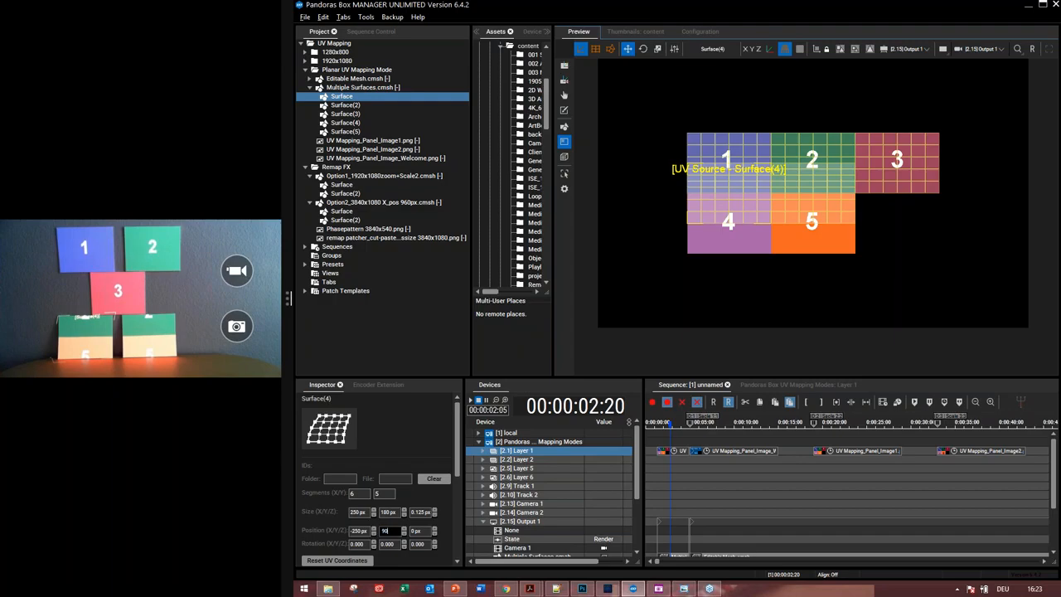
{"action": "key", "text": "Return"}
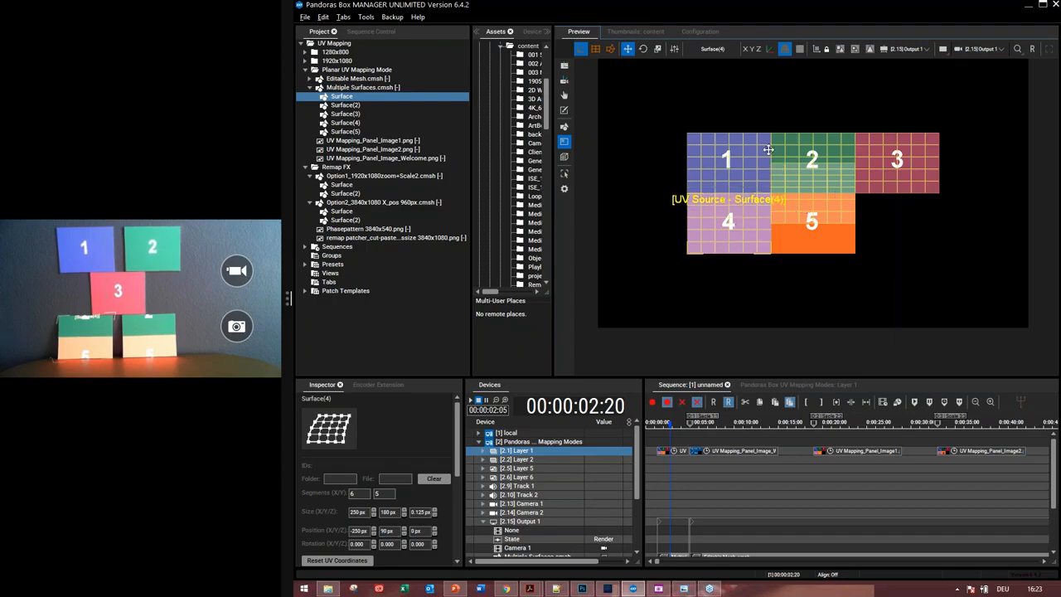
- Limit the selection to Surface(5) and place its UV source over panel 5 by setting its Y position to 90 px
{"action": "left_click", "coordinate": [713, 49]}
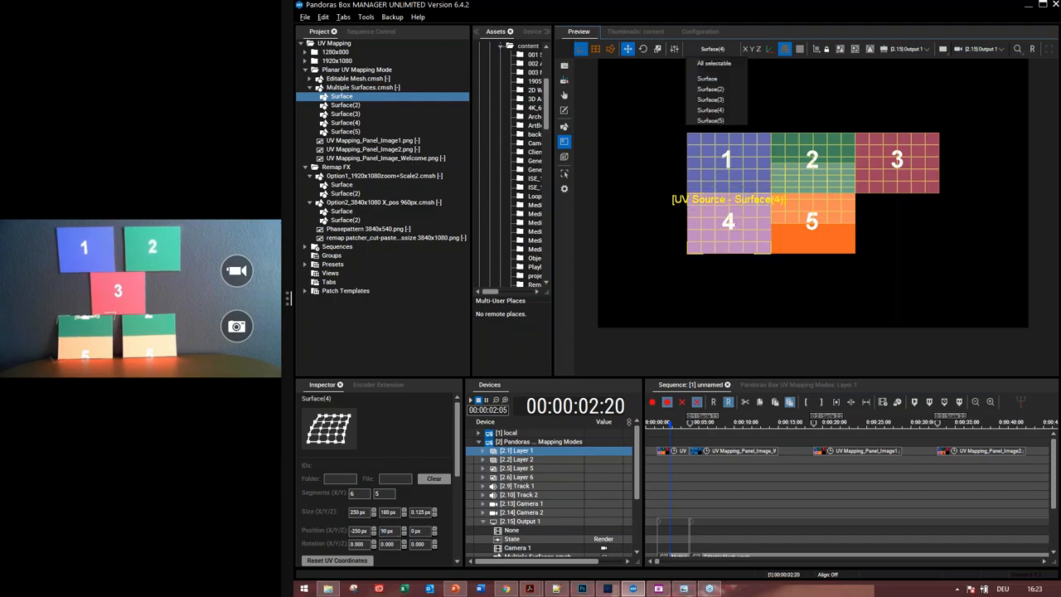
{"action": "left_click", "coordinate": [710, 121]}
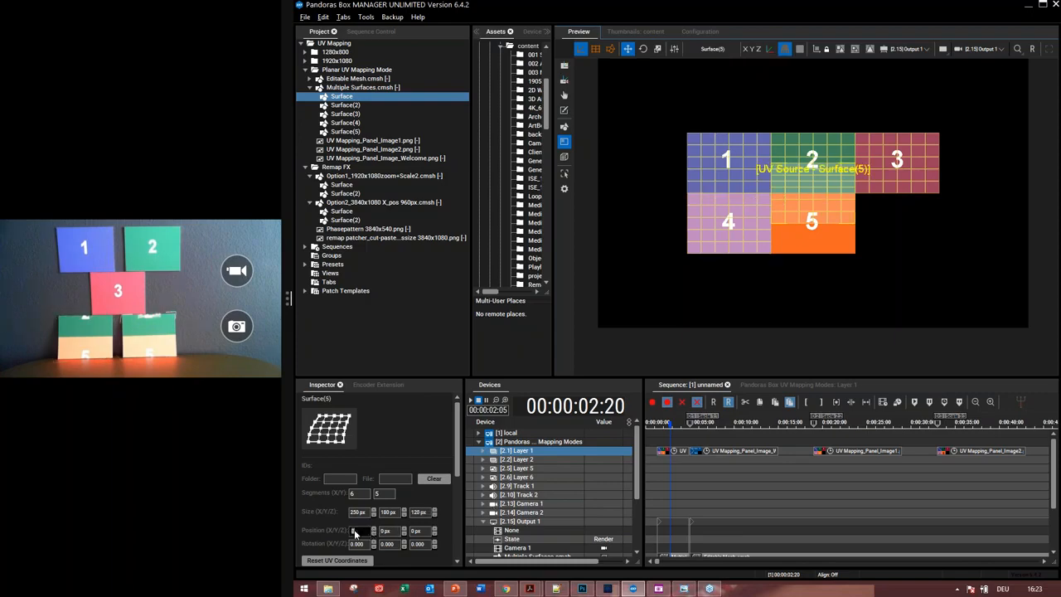
{"action": "left_click", "coordinate": [392, 534]}
{"action": "type", "text": "90"}
{"action": "key", "text": "Return"}
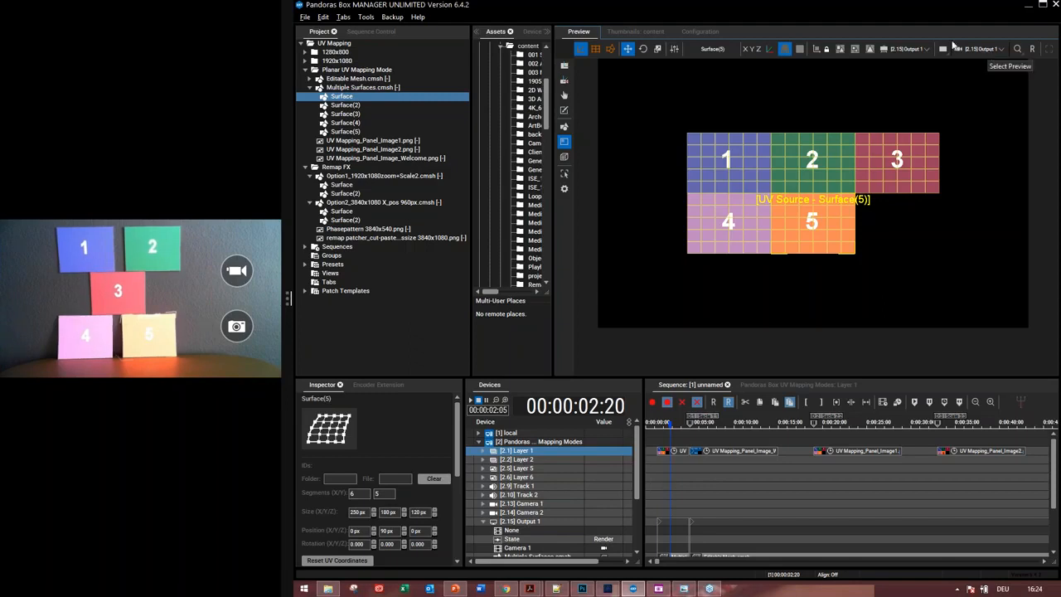
{"action": "left_click", "coordinate": [988, 52]}
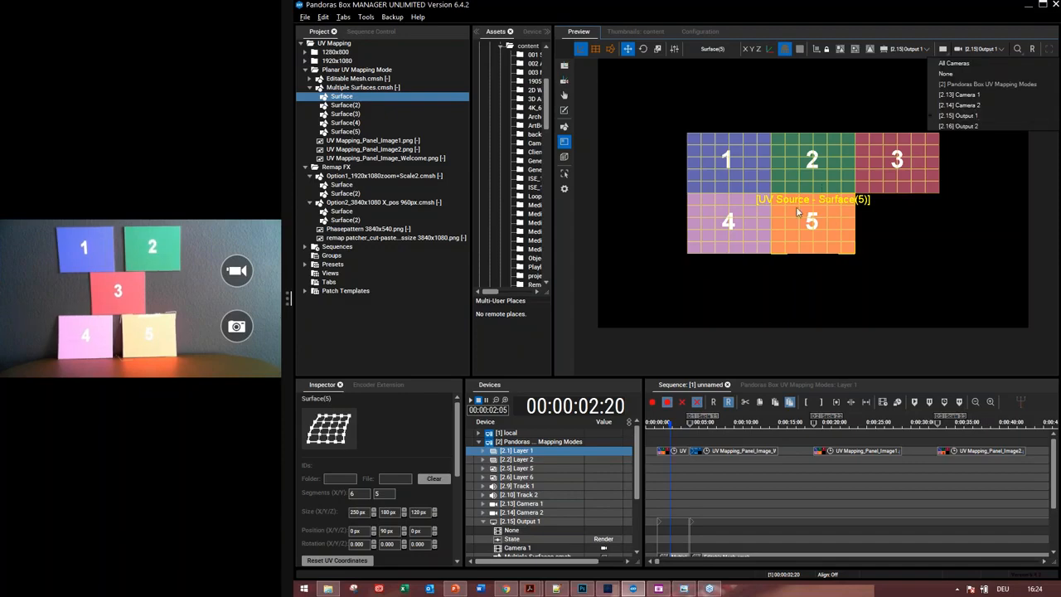
{"action": "left_click", "coordinate": [637, 491]}
{"action": "scroll", "coordinate": [636, 490], "scroll_direction": "down", "scroll_amount": 3}
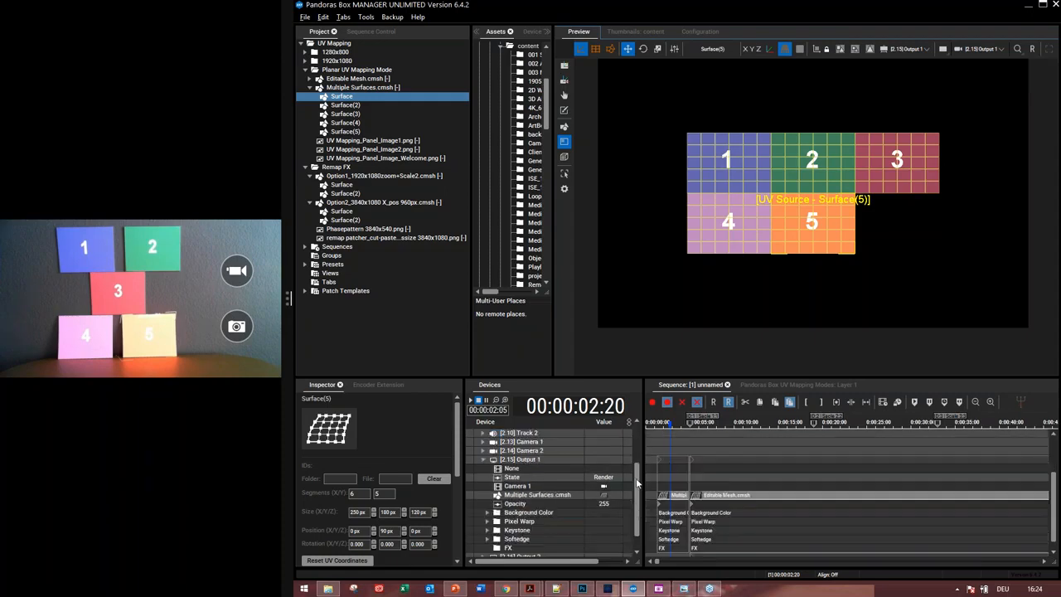
{"action": "scroll", "coordinate": [636, 447], "scroll_direction": "up", "scroll_amount": 2}
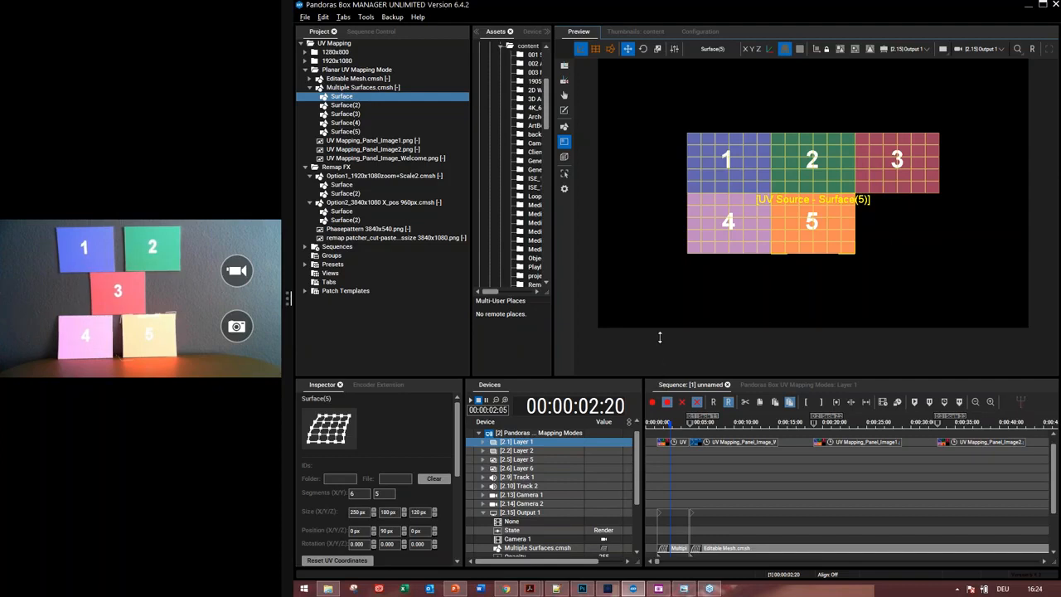
- Enlarge the lower panes and widen the Inspector to examine the properties of UV Mapping_Panel_Image1.png
{"action": "left_click_drag", "start_coordinate": [660, 333], "coordinate": [660, 333]}
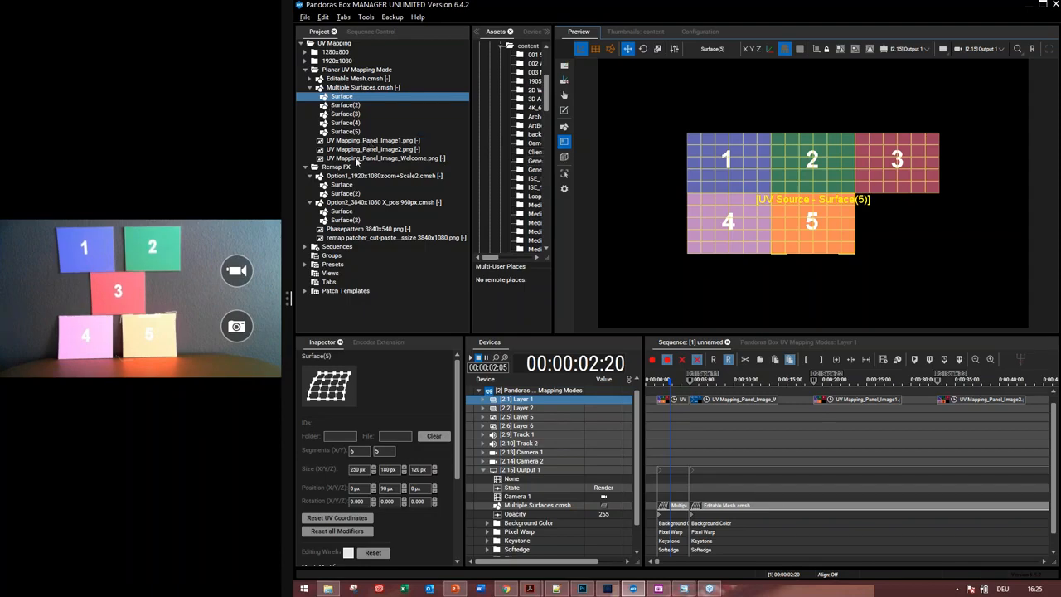
{"action": "left_click", "coordinate": [381, 141]}
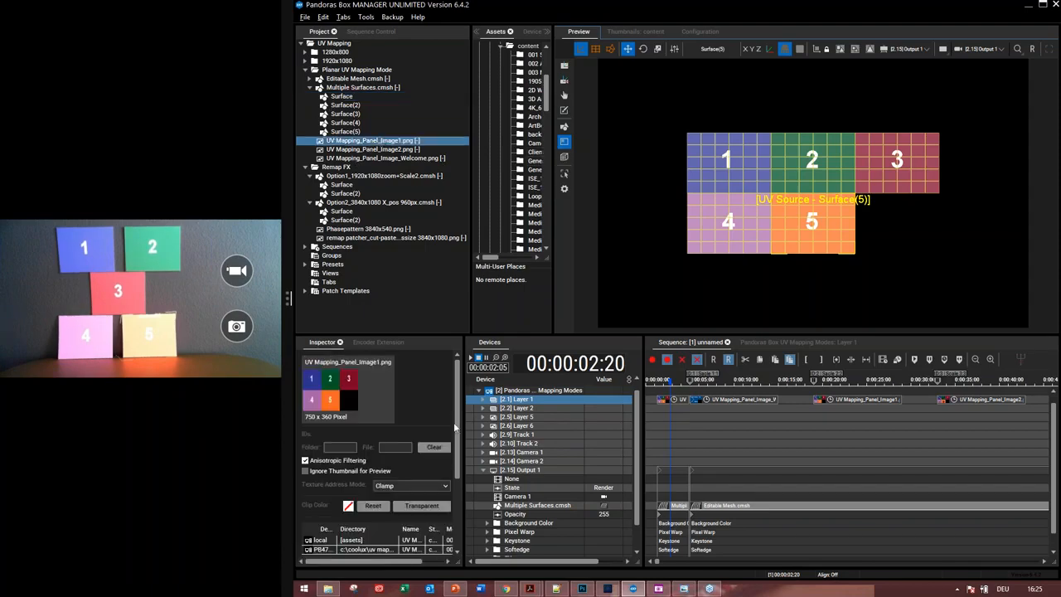
{"action": "left_click_drag", "start_coordinate": [464, 424], "coordinate": [499, 425]}
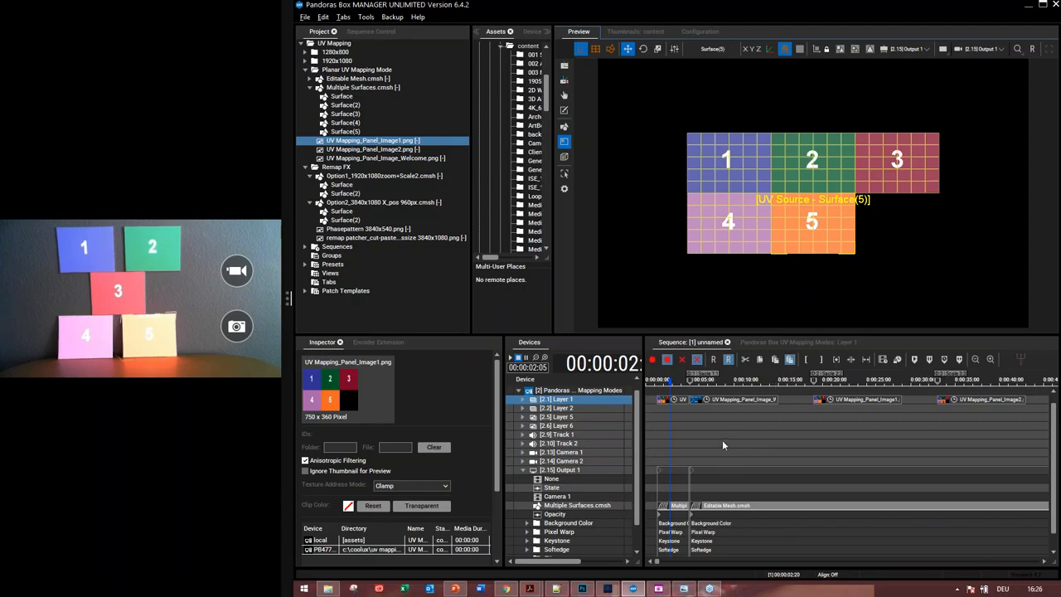
- Collapse Output 1 and delete the first containers on Output 1 and Layer 1 before the first cue in the sequence
{"action": "left_click", "coordinate": [572, 471]}
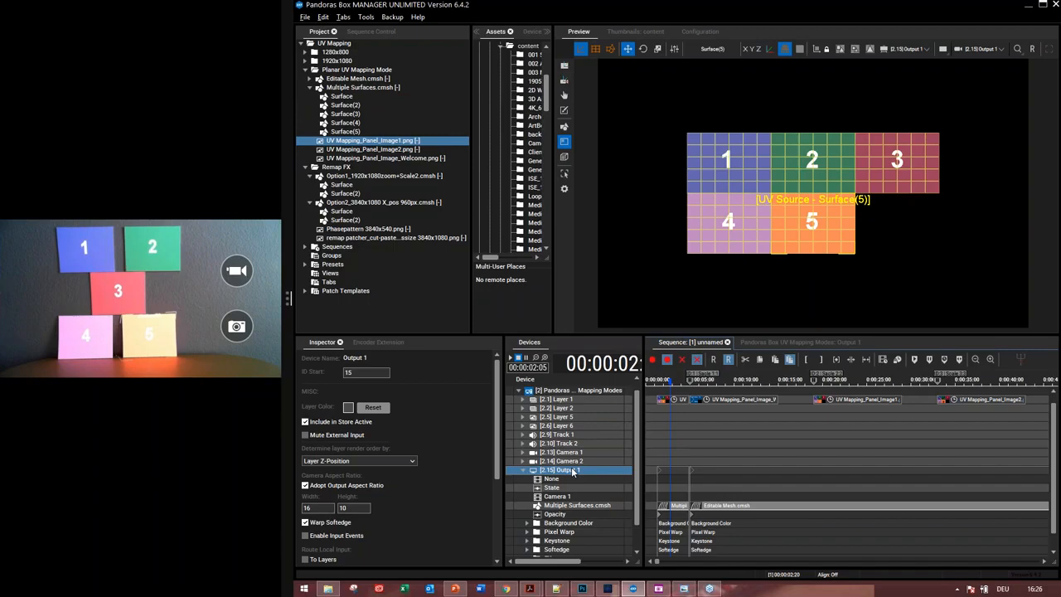
{"action": "double_click", "coordinate": [564, 471]}
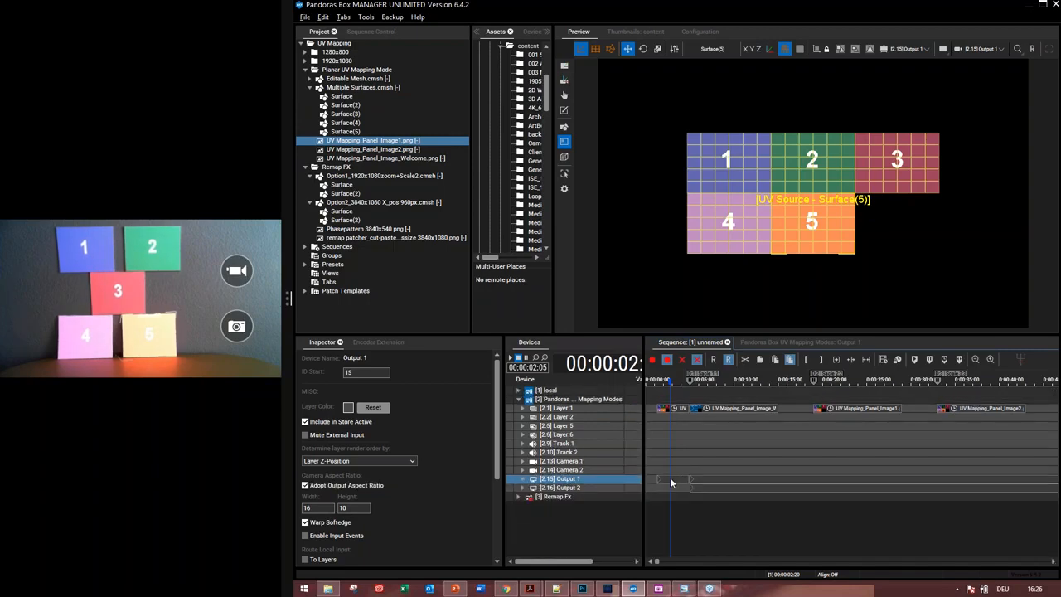
{"action": "left_click", "coordinate": [671, 481]}
{"action": "key", "text": "Delete"}
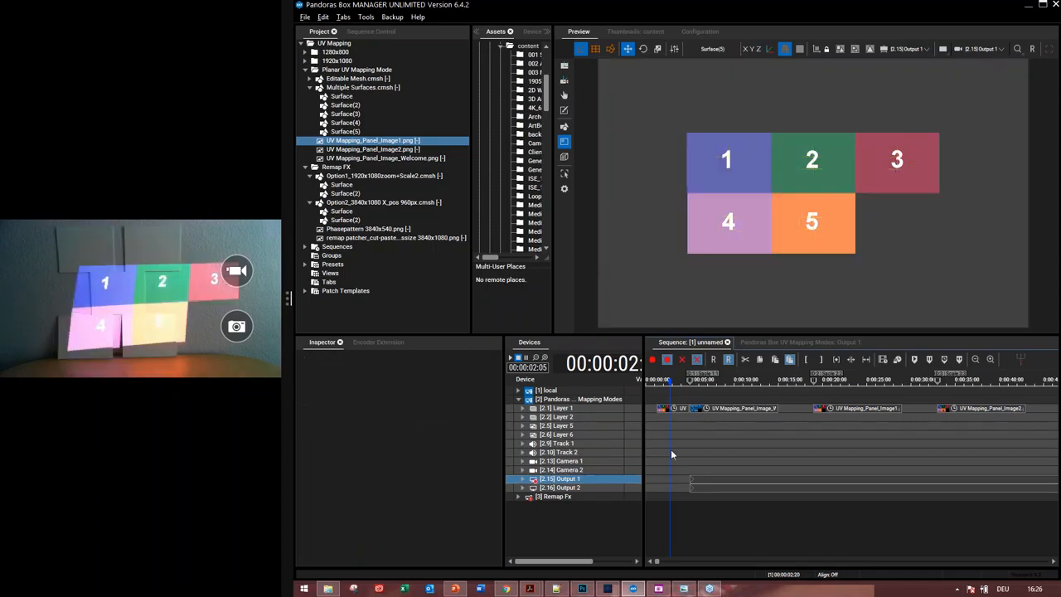
{"action": "left_click", "coordinate": [671, 410]}
{"action": "key", "text": "Delete"}
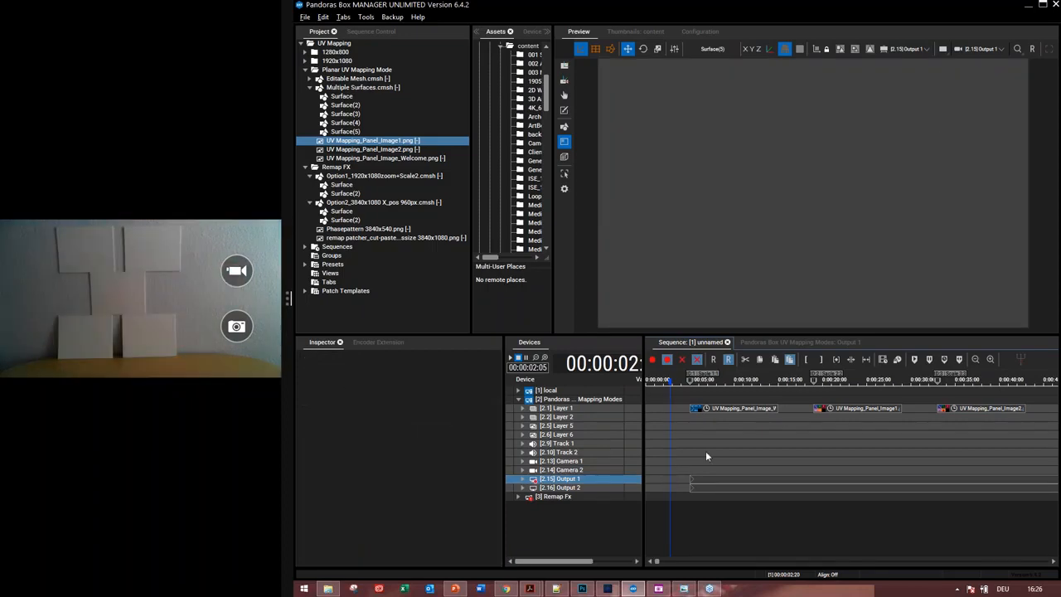
- Show the composed output in the preview and jump through the cues at 5, 19 and 33 seconds to check the mapped images
{"action": "key", "text": "Page_Down"}
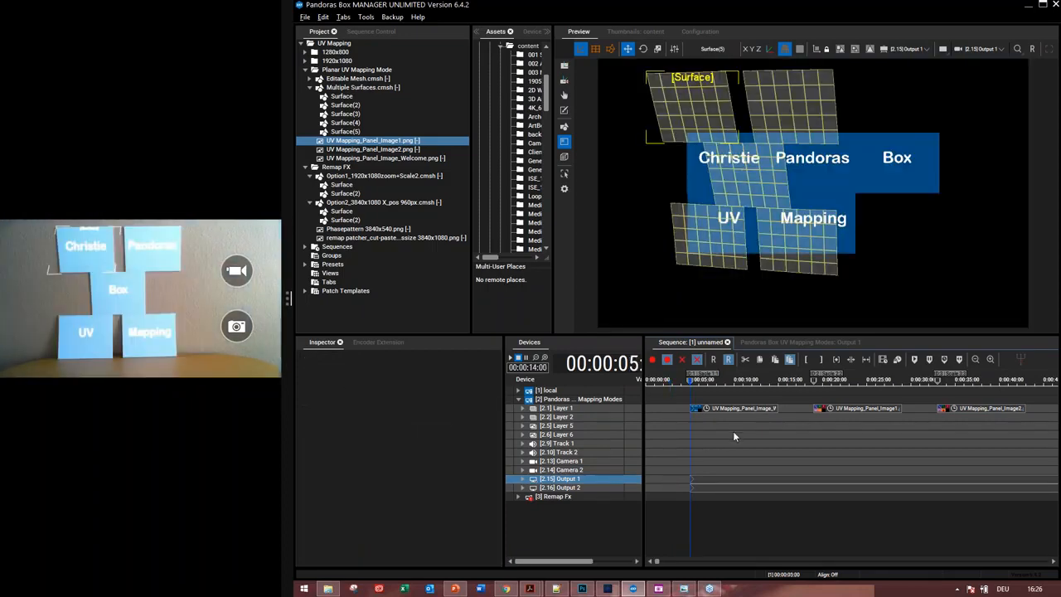
{"action": "left_click", "coordinate": [564, 65]}
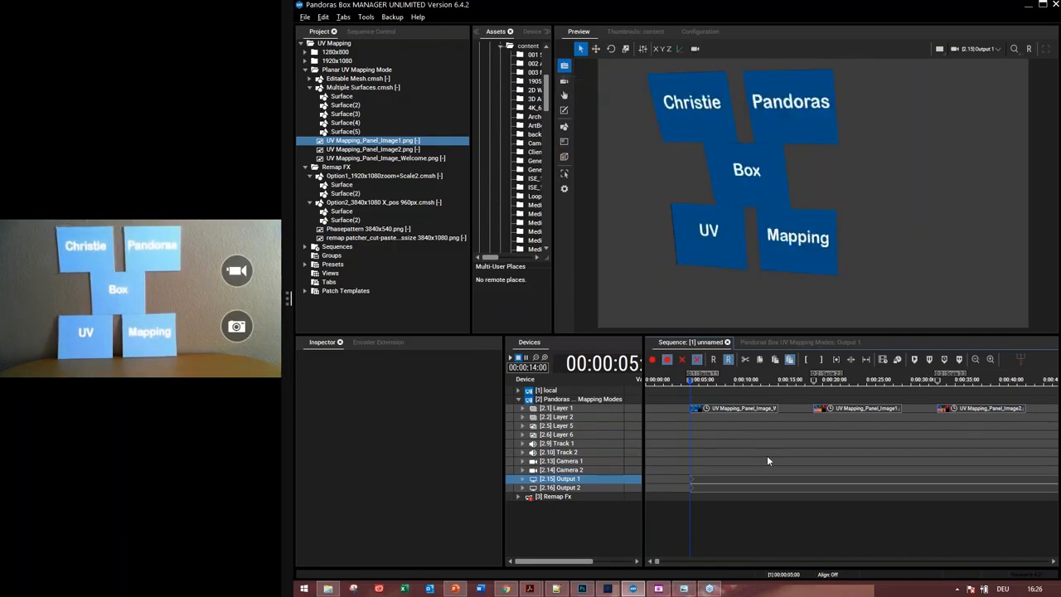
{"action": "key", "text": "Page_Down"}
{"action": "key", "text": "Page_Down"}
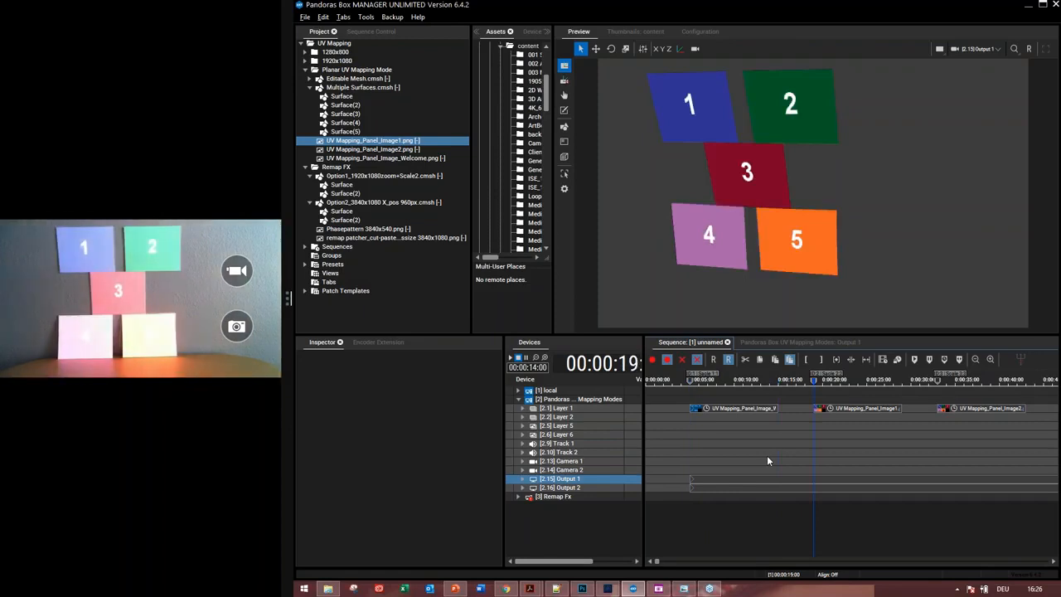
{"action": "key", "text": "Page_Down"}
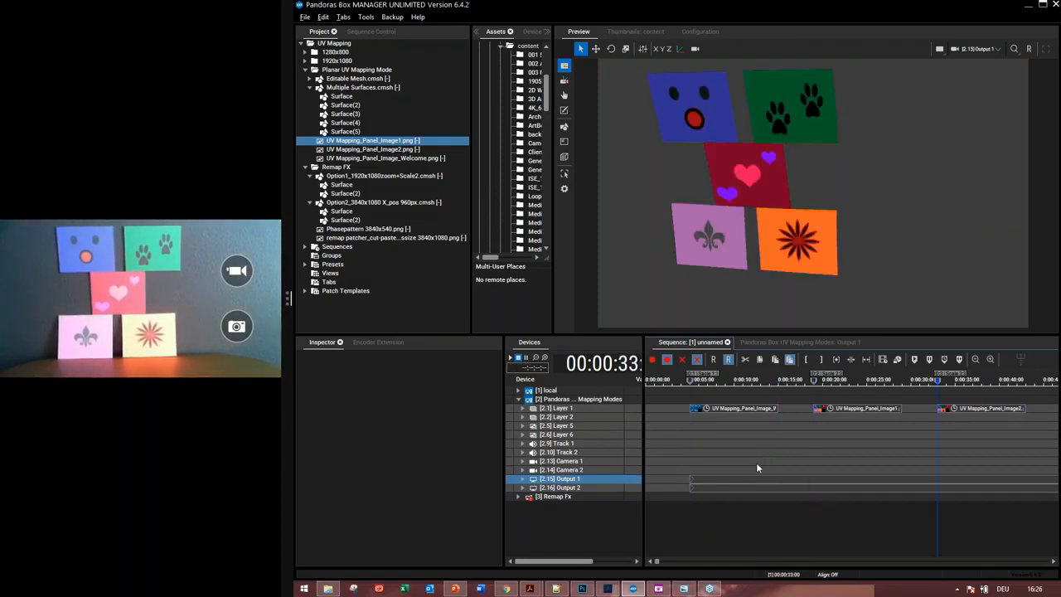
{"action": "key", "text": "super+c"}
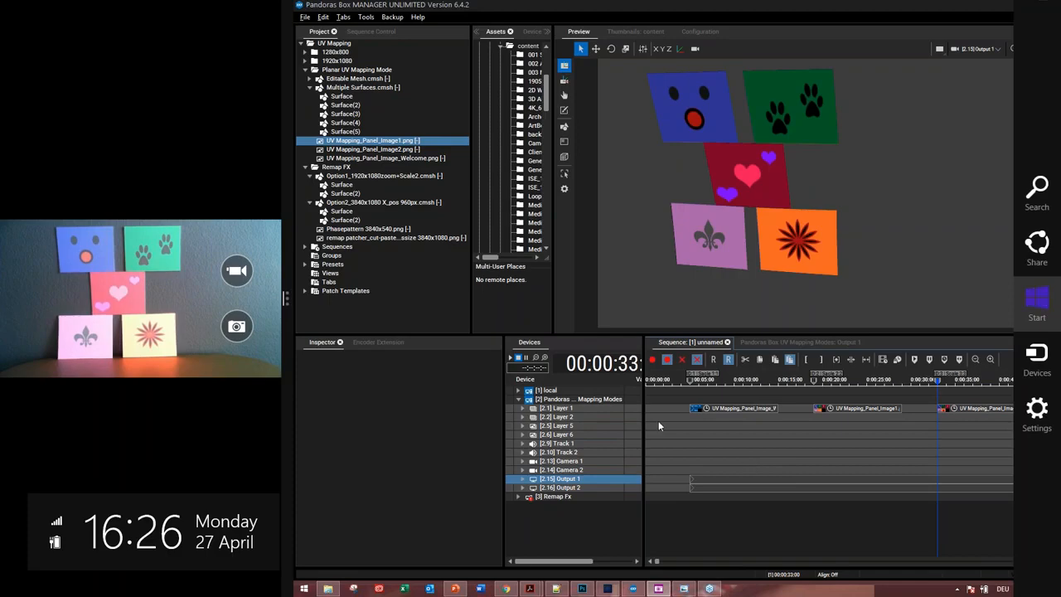
{"action": "left_click", "coordinate": [659, 421]}
{"action": "left_click", "coordinate": [652, 463]}
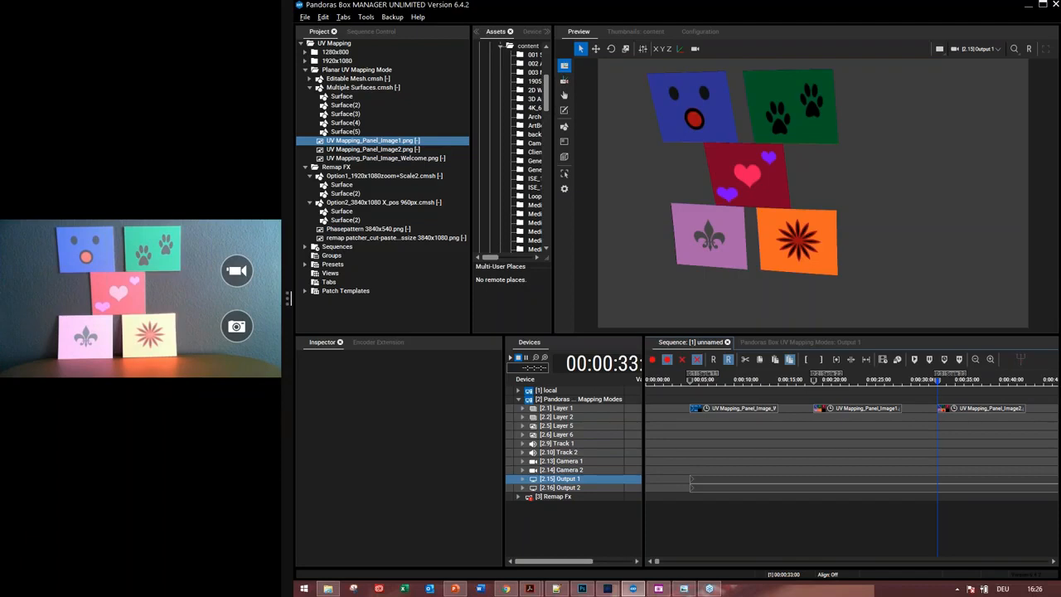
- Collapse the Planar UV Mapping Mode project folder and toggle off the preview of the Pandoras Box UV Mapping Modes site
{"action": "left_click", "coordinate": [309, 87]}
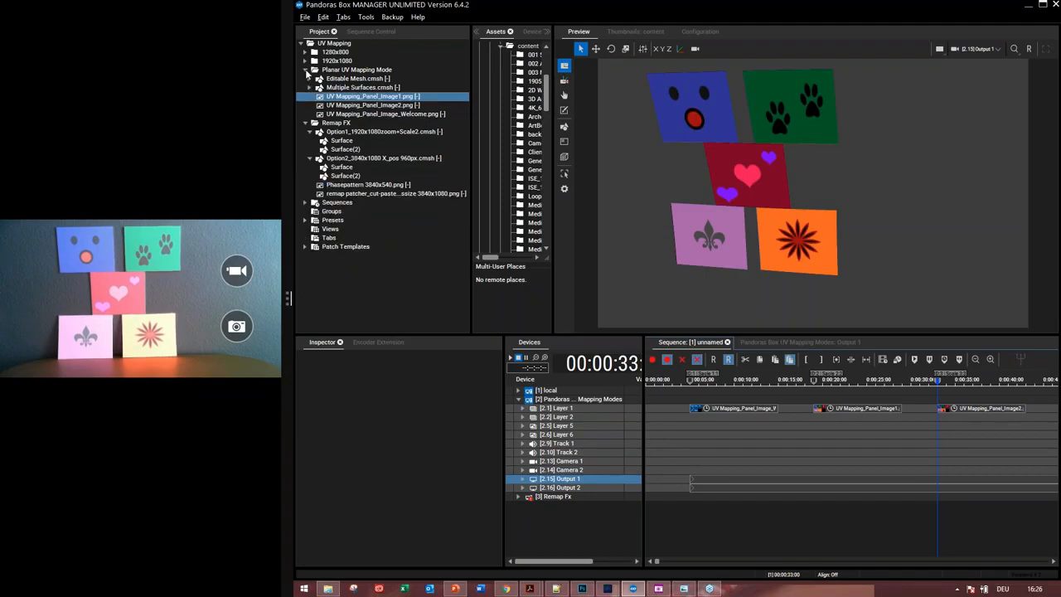
{"action": "left_click", "coordinate": [307, 72]}
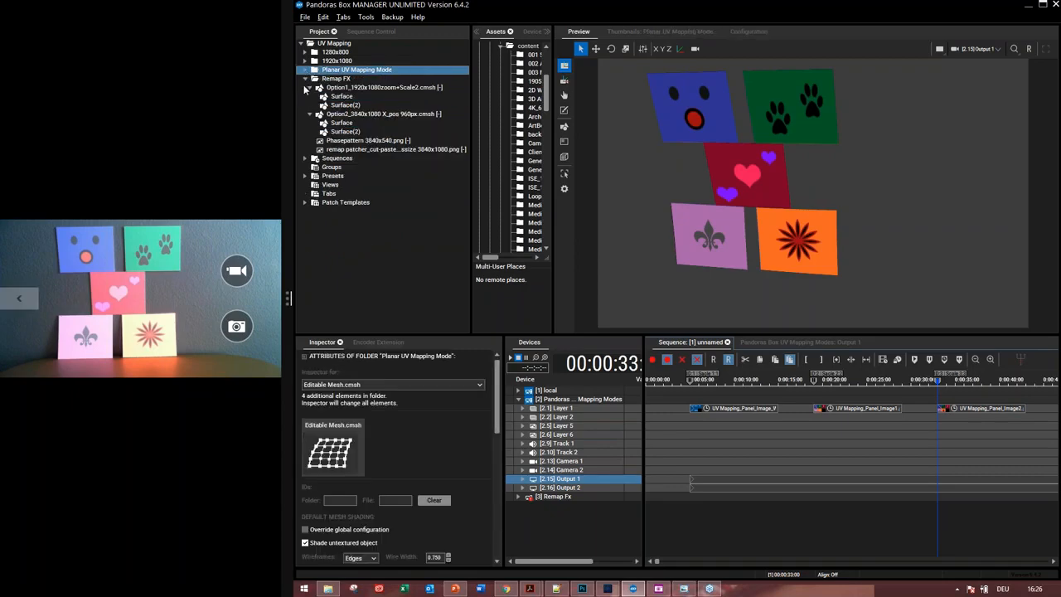
{"action": "left_click", "coordinate": [577, 401]}
{"action": "right_click", "coordinate": [577, 397]}
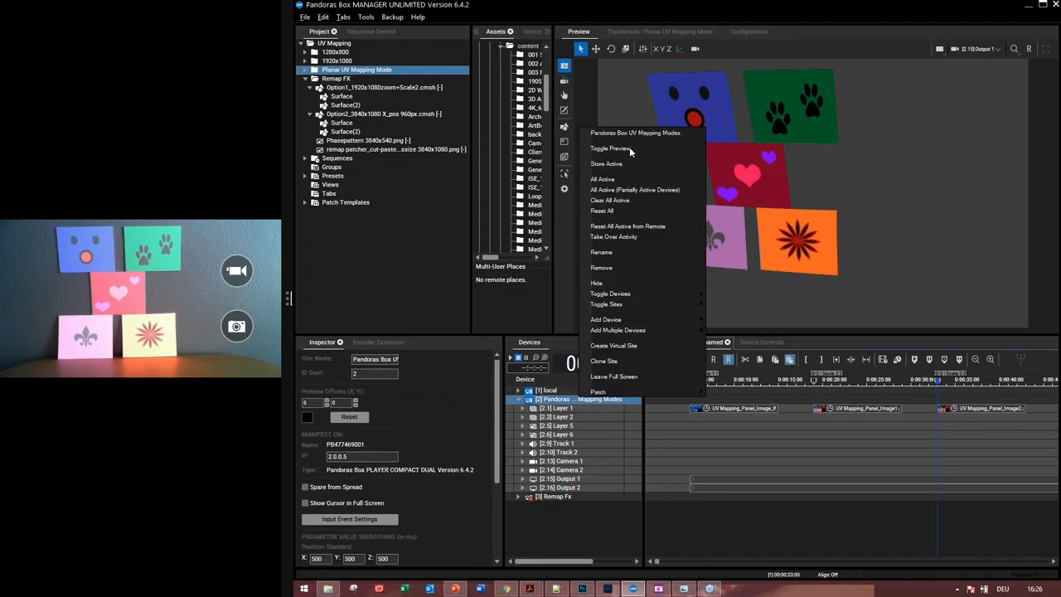
{"action": "left_click", "coordinate": [625, 149]}
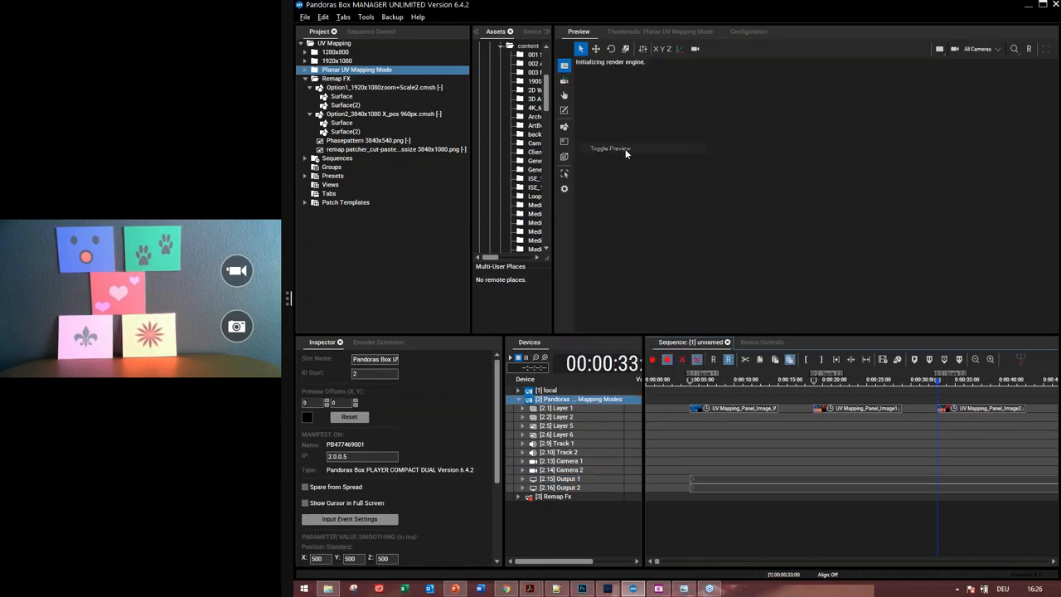
- Toggle on the preview of the Remap Fx site
{"action": "left_click", "coordinate": [564, 498]}
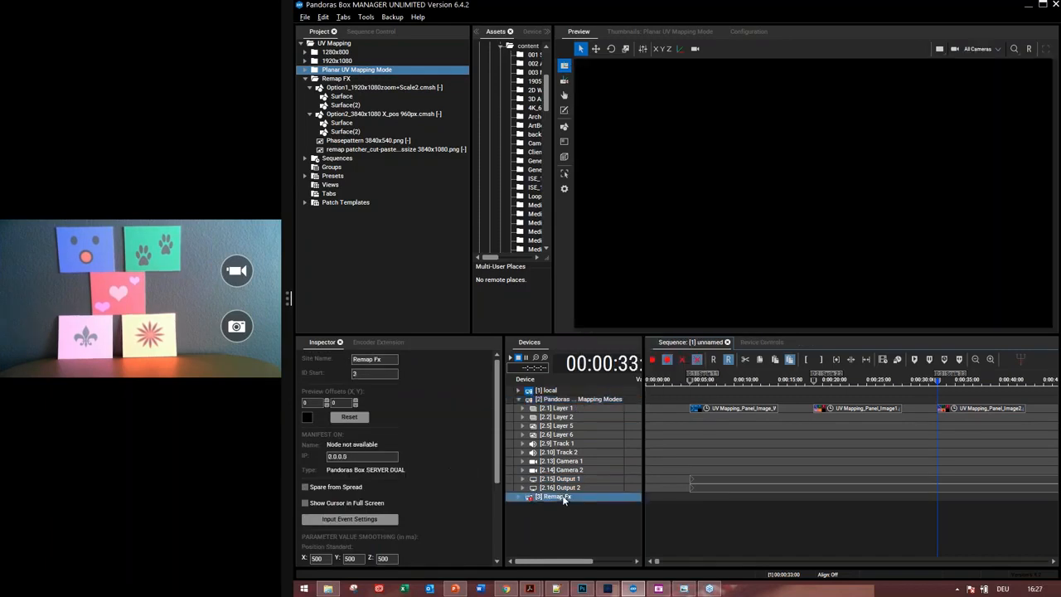
{"action": "right_click", "coordinate": [564, 497]}
{"action": "left_click", "coordinate": [604, 261]}
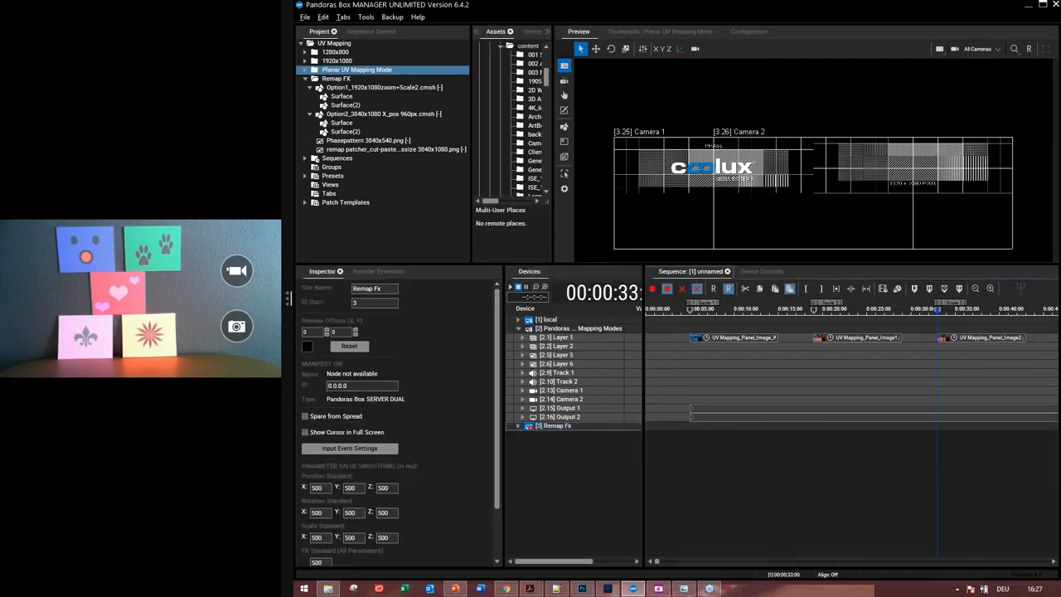
- Expand the Remap Fx site, collapse the Pandoras Box UV Mapping Modes site, and jump to the first cue at 5 seconds
{"action": "double_click", "coordinate": [562, 428]}
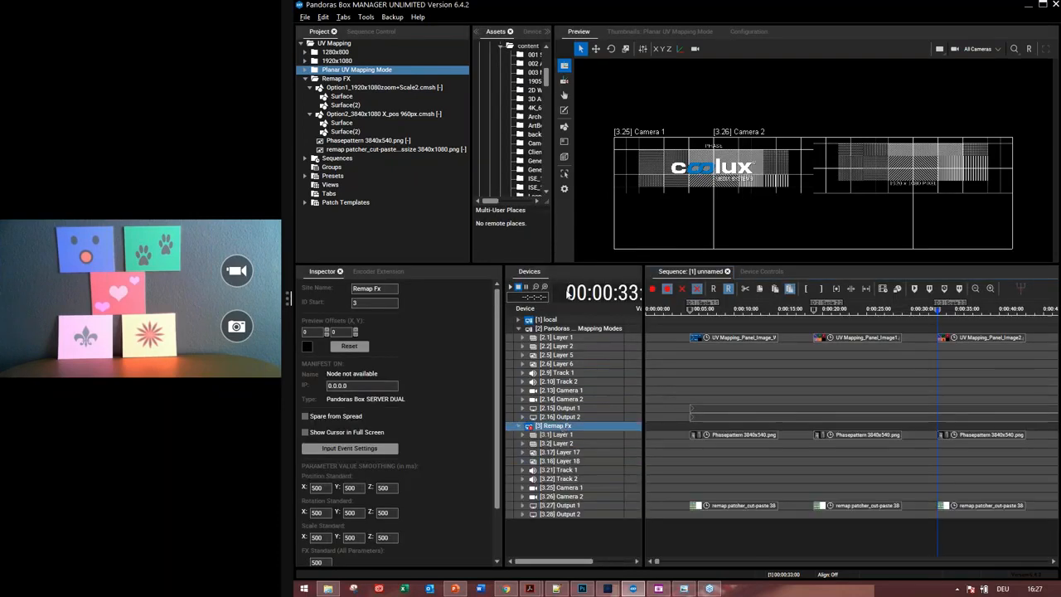
{"action": "double_click", "coordinate": [549, 330]}
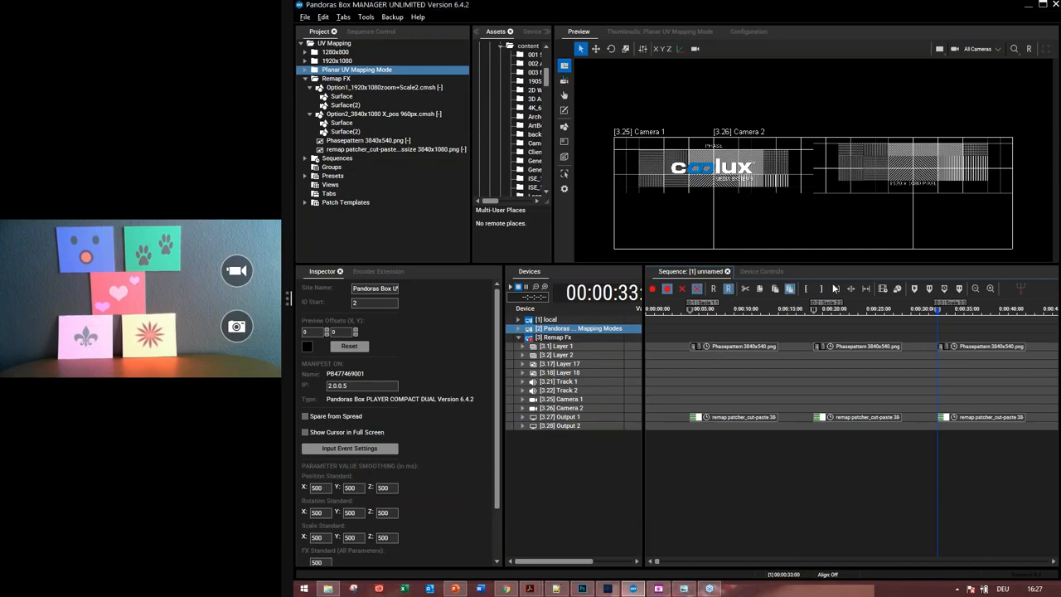
{"action": "left_click", "coordinate": [675, 312]}
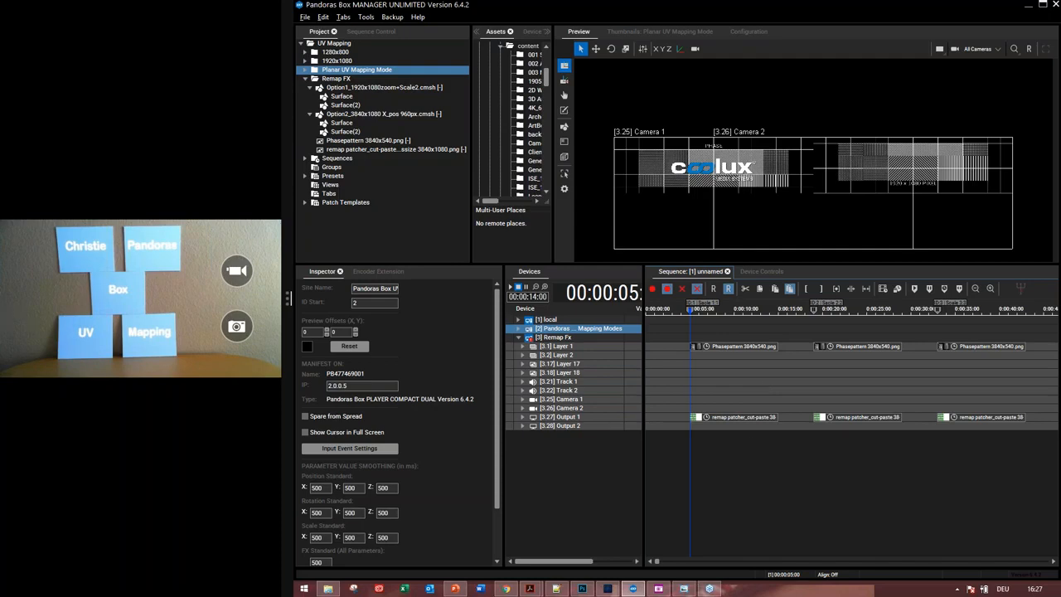
- View the Phasepattern 3840x540 image in Windows Photo Viewer and minimise the viewer
{"action": "left_click", "coordinate": [686, 589]}
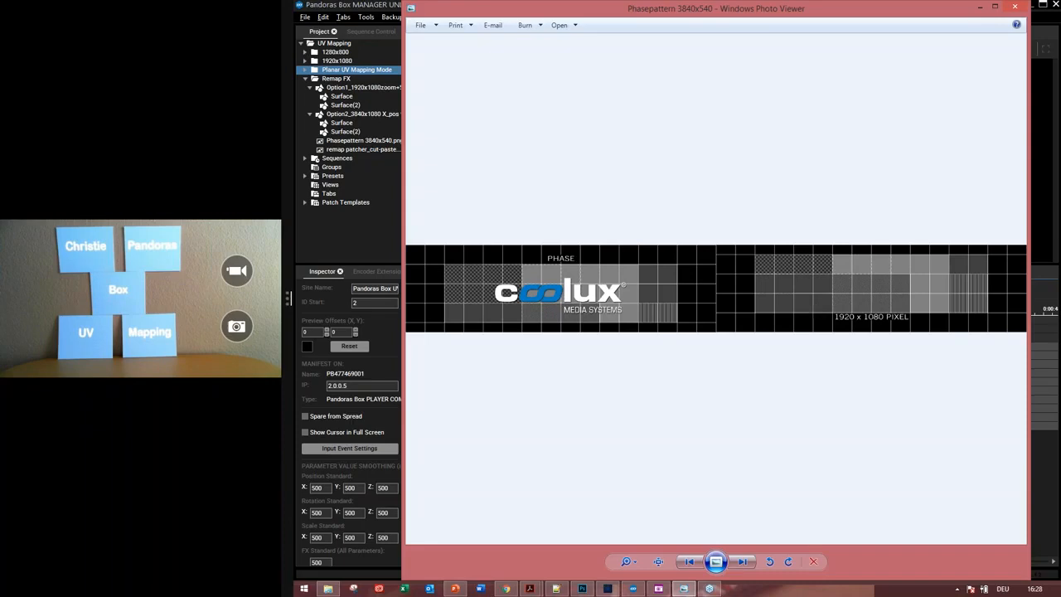
{"action": "left_click", "coordinate": [980, 7]}
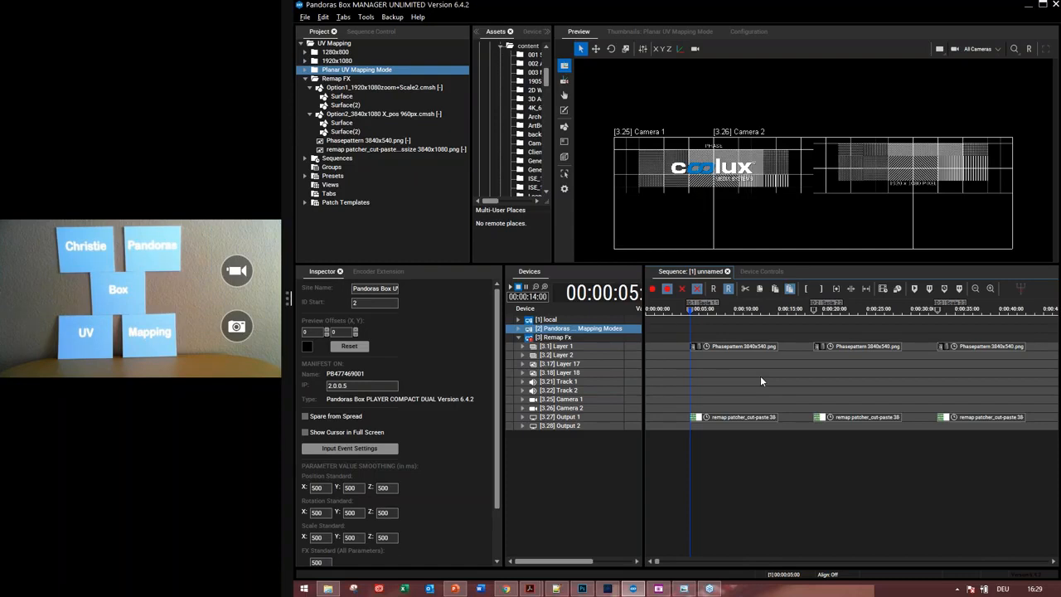
- Select Output 1 of the Remap Fx site, check its expected output resolution, and widen the assets area
{"action": "left_click", "coordinate": [570, 419]}
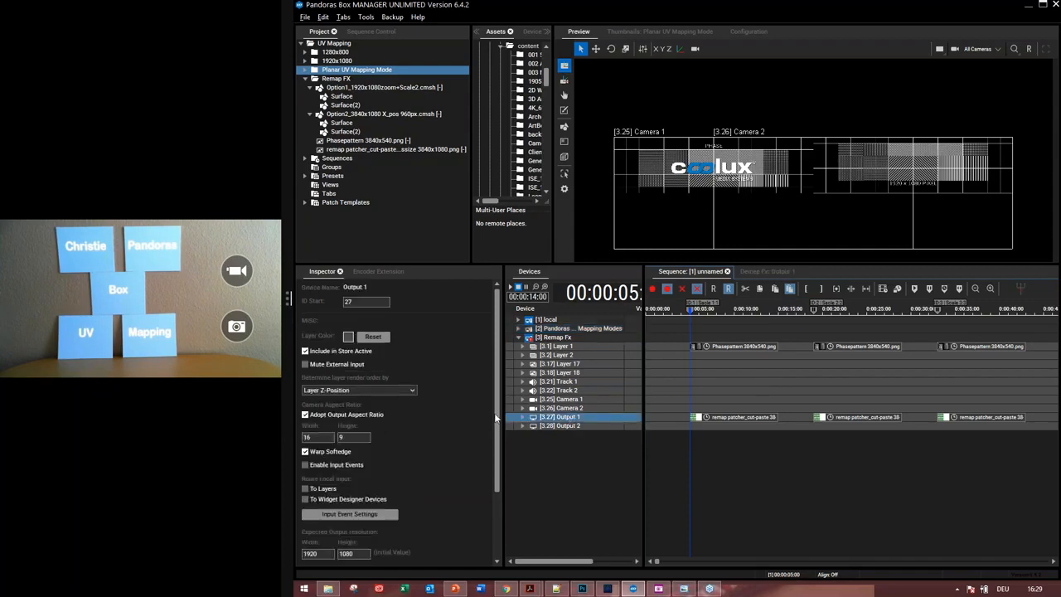
{"action": "left_click_drag", "start_coordinate": [496, 423], "coordinate": [492, 501]}
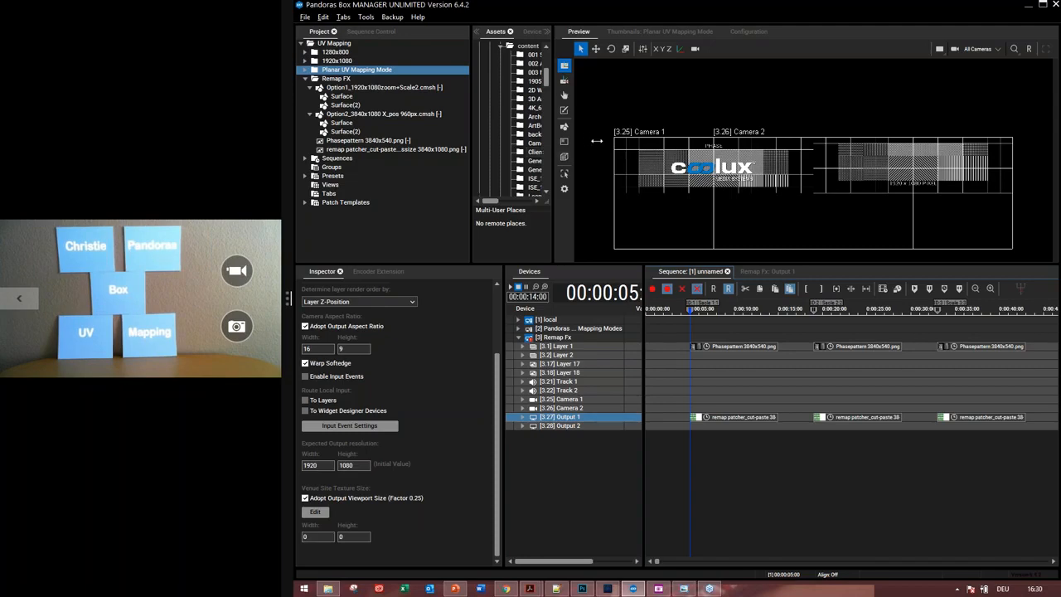
{"action": "left_click_drag", "start_coordinate": [553, 141], "coordinate": [598, 141]}
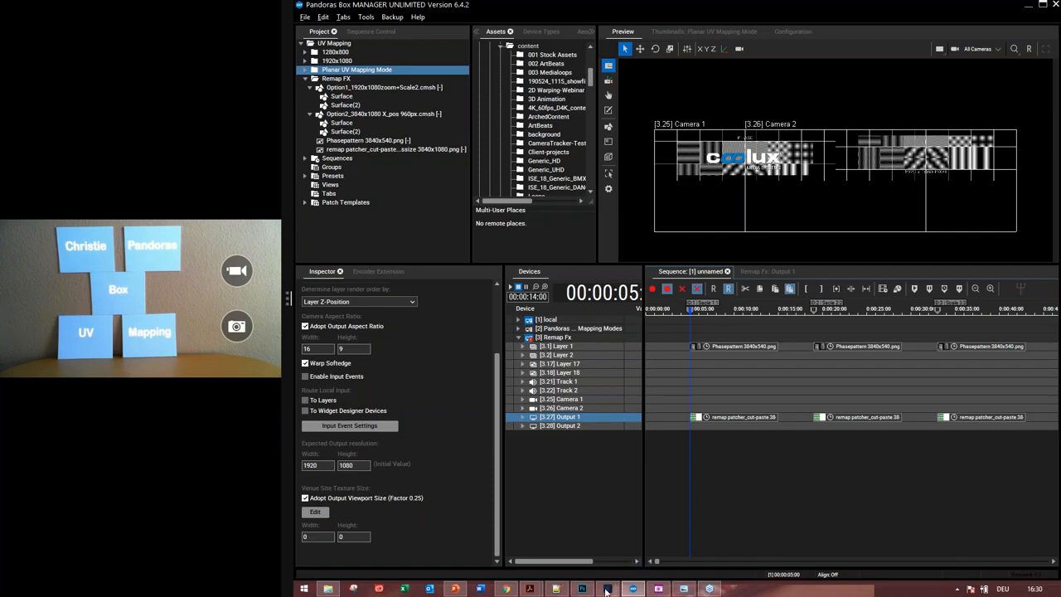
- Switch to Pandoras Box Matrix Patcher and select each 960x540 fixture in the Patch View to compare it with its map position
{"action": "mouse_move", "coordinate": [605, 591]}
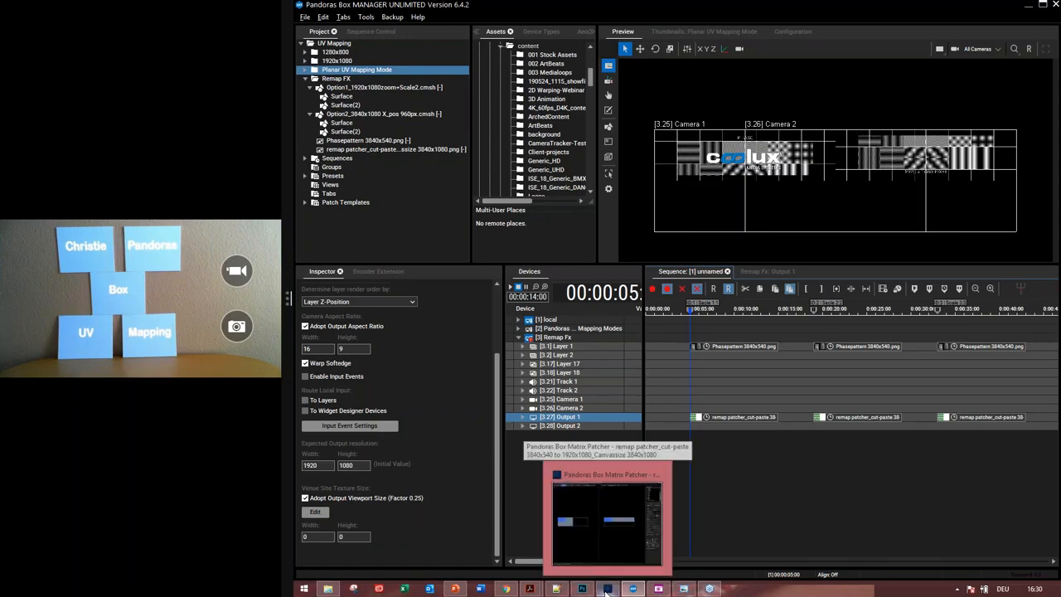
{"action": "left_click", "coordinate": [606, 520]}
{"action": "left_click", "coordinate": [694, 399]}
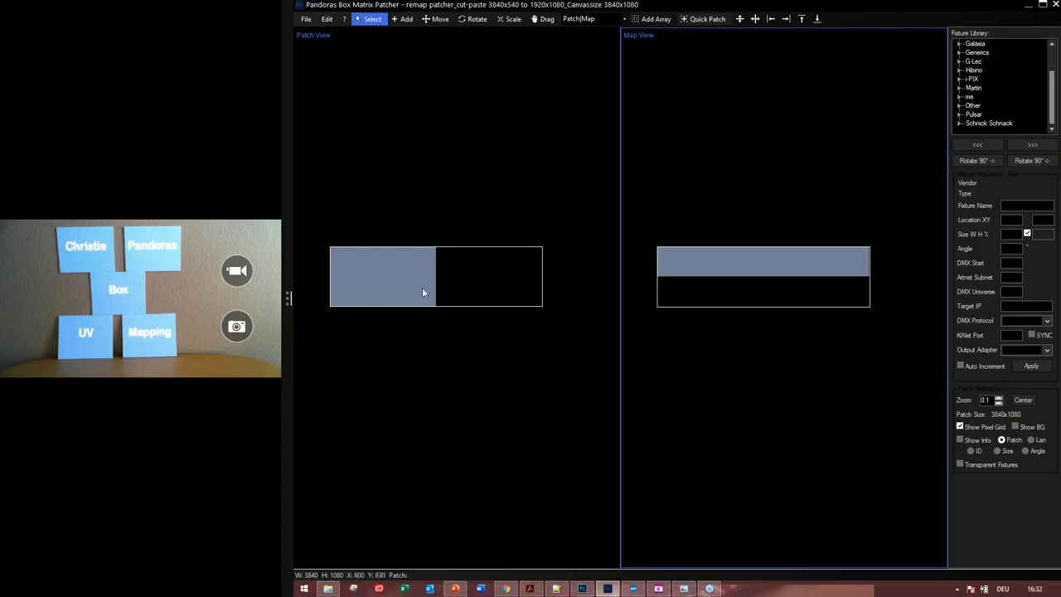
{"action": "left_click", "coordinate": [338, 269]}
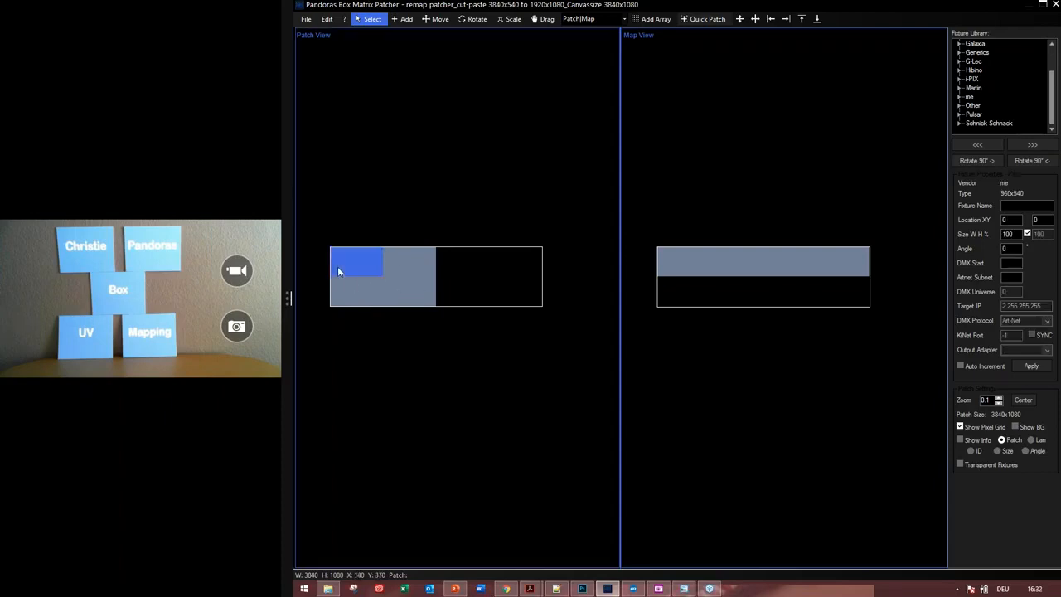
{"action": "left_click", "coordinate": [392, 258]}
{"action": "left_click", "coordinate": [377, 292]}
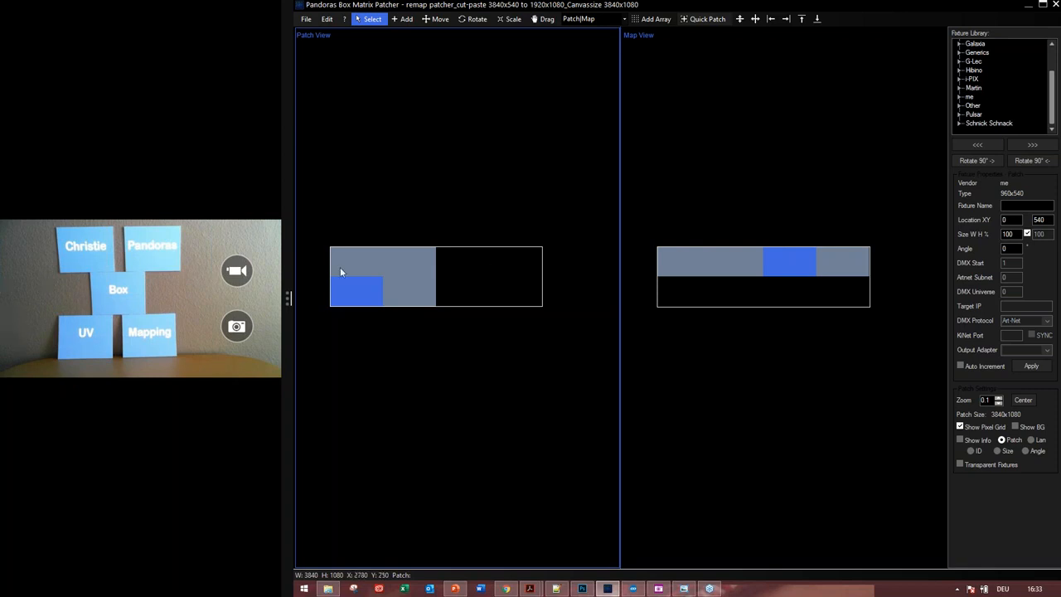
{"action": "left_click", "coordinate": [362, 258]}
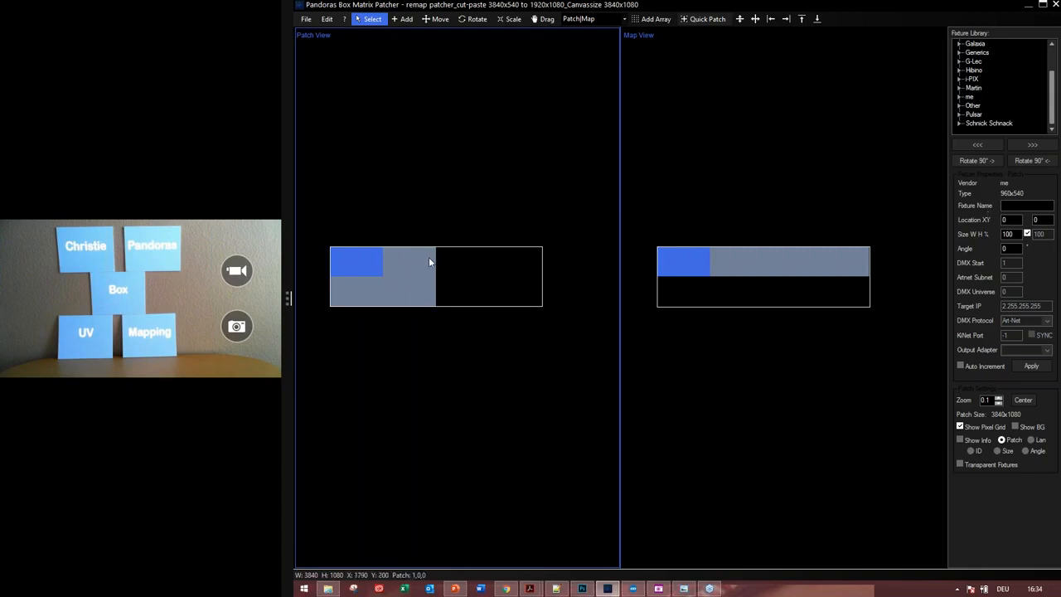
{"action": "left_click", "coordinate": [405, 264]}
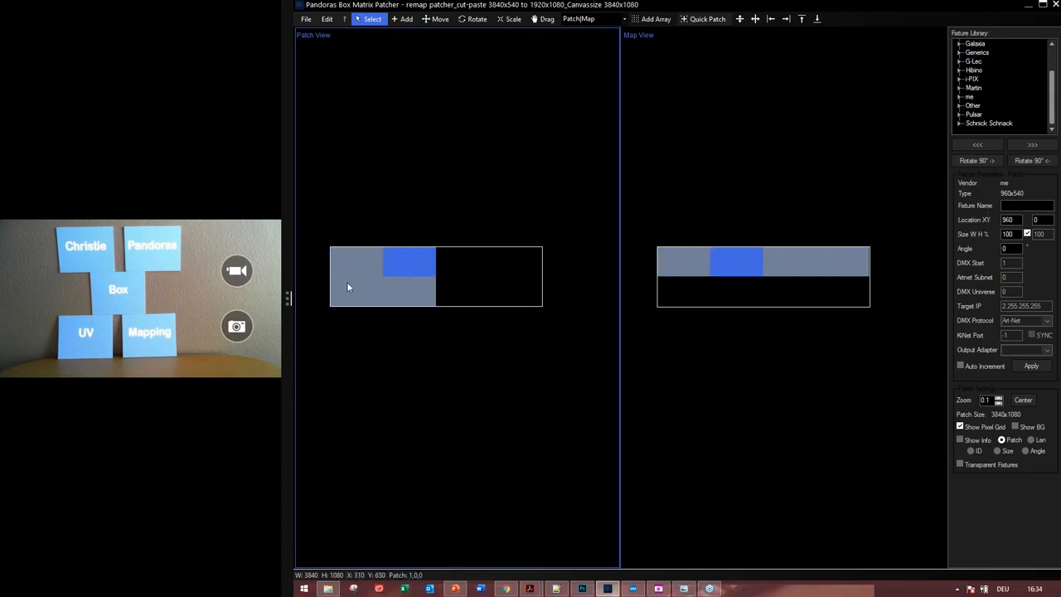
{"action": "left_click", "coordinate": [348, 294]}
{"action": "left_click", "coordinate": [400, 291]}
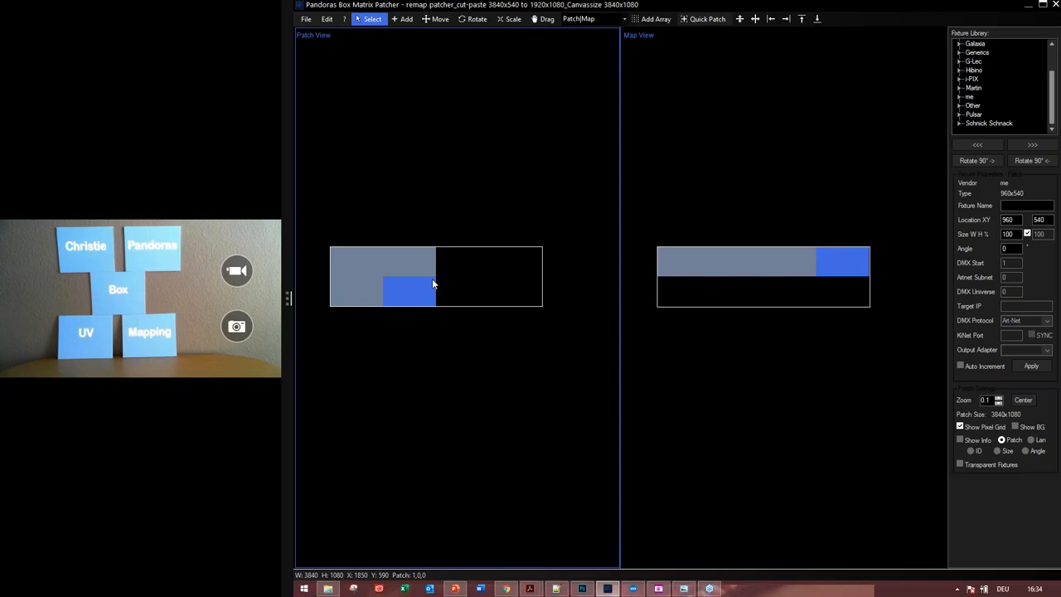
- Select the first, last and third fixtures in the Map View, ending on the last, to compare their patch positions
{"action": "left_click", "coordinate": [681, 264]}
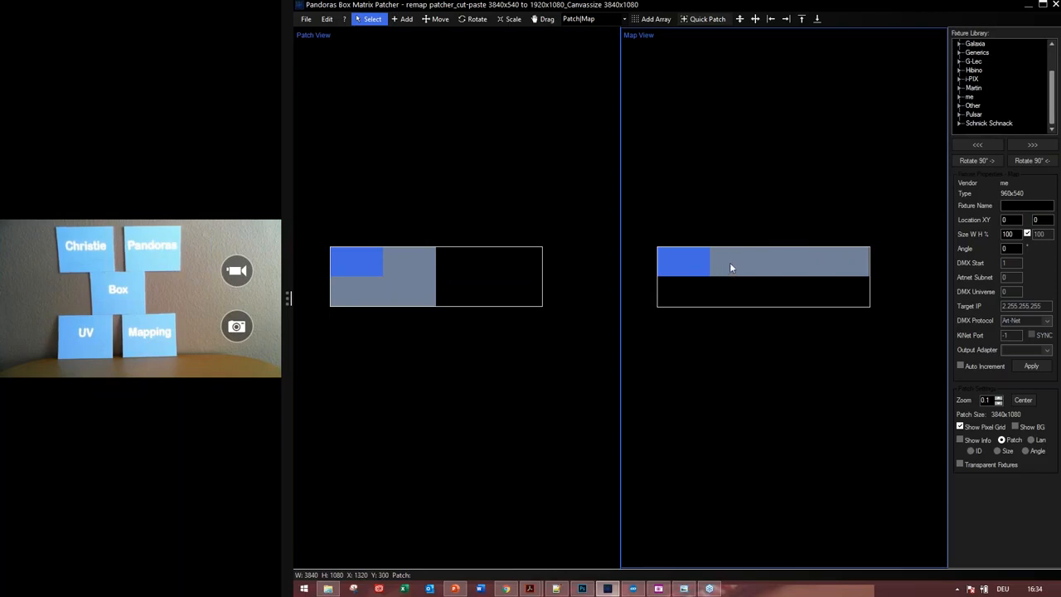
{"action": "left_click", "coordinate": [852, 265]}
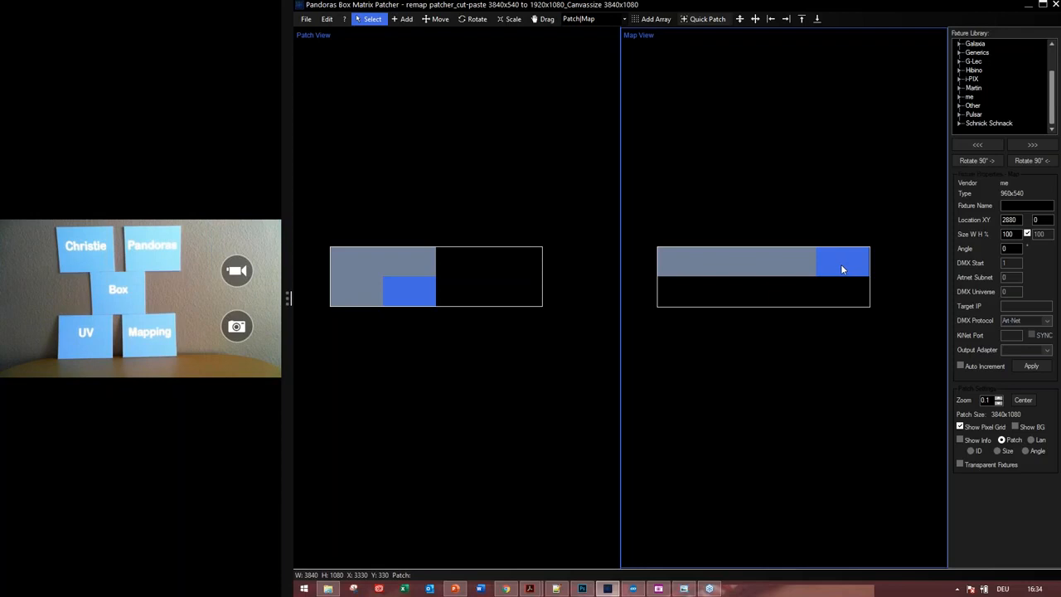
{"action": "left_click", "coordinate": [764, 260]}
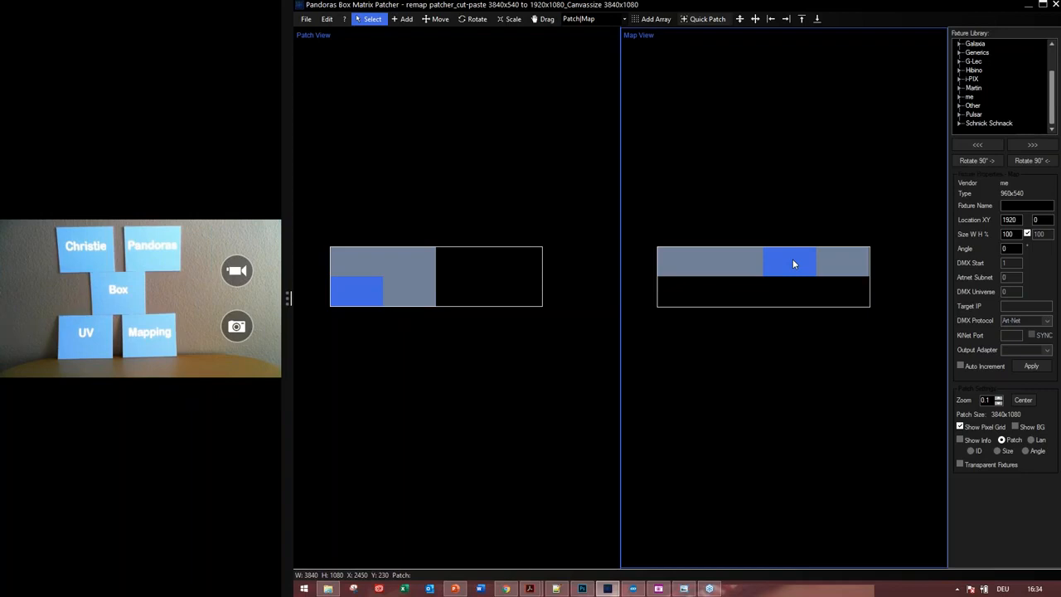
{"action": "left_click_drag", "start_coordinate": [816, 264], "coordinate": [845, 262]}
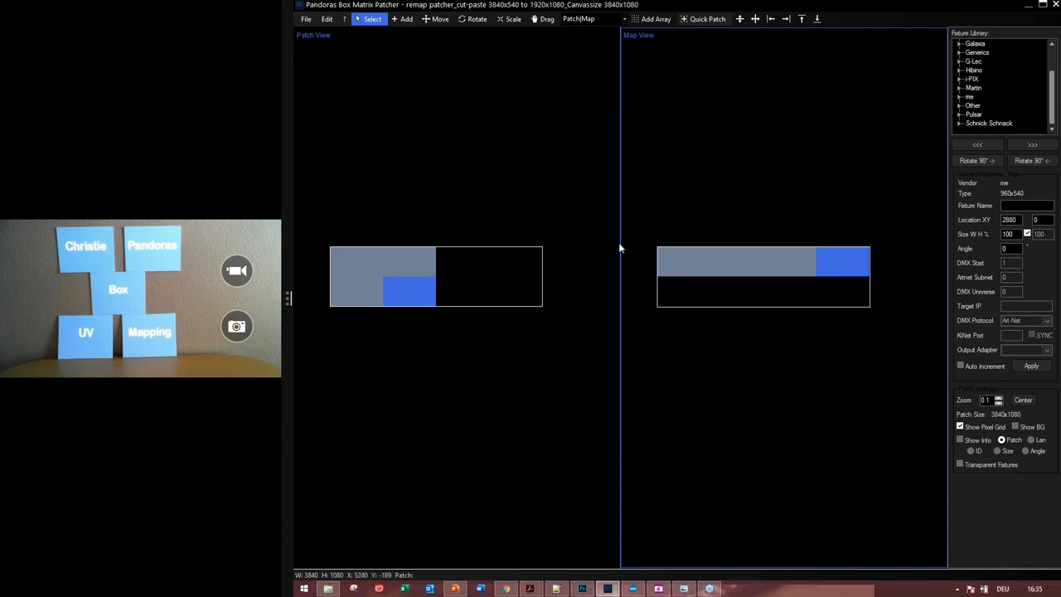
- Show the patcher's ReMap FX export commands, switch back to Pandoras Box Manager, and inspect the remap patcher PNG in the project
{"action": "left_click", "coordinate": [306, 19]}
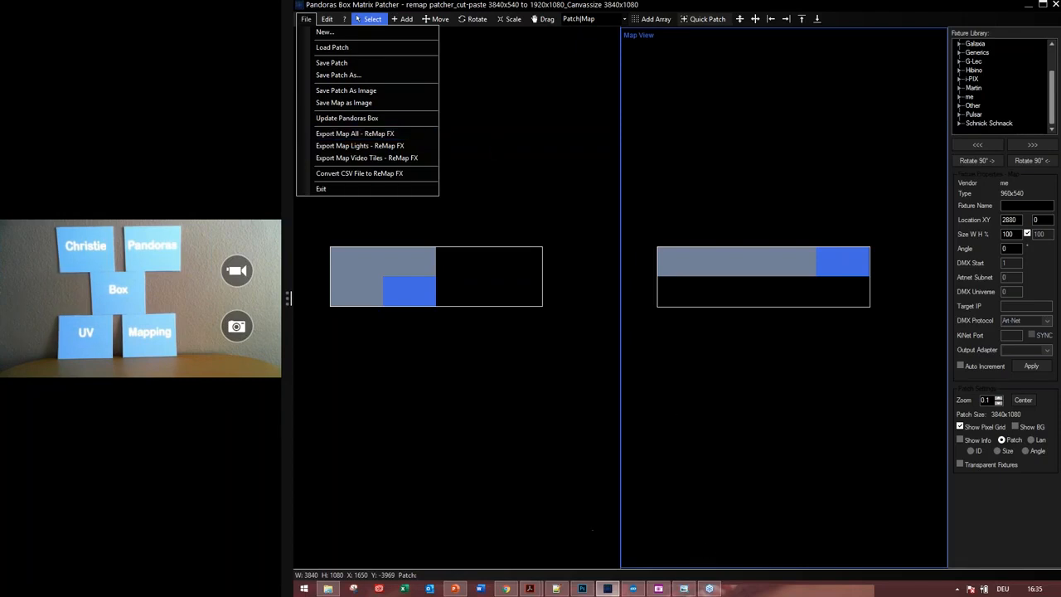
{"action": "left_click", "coordinate": [632, 589]}
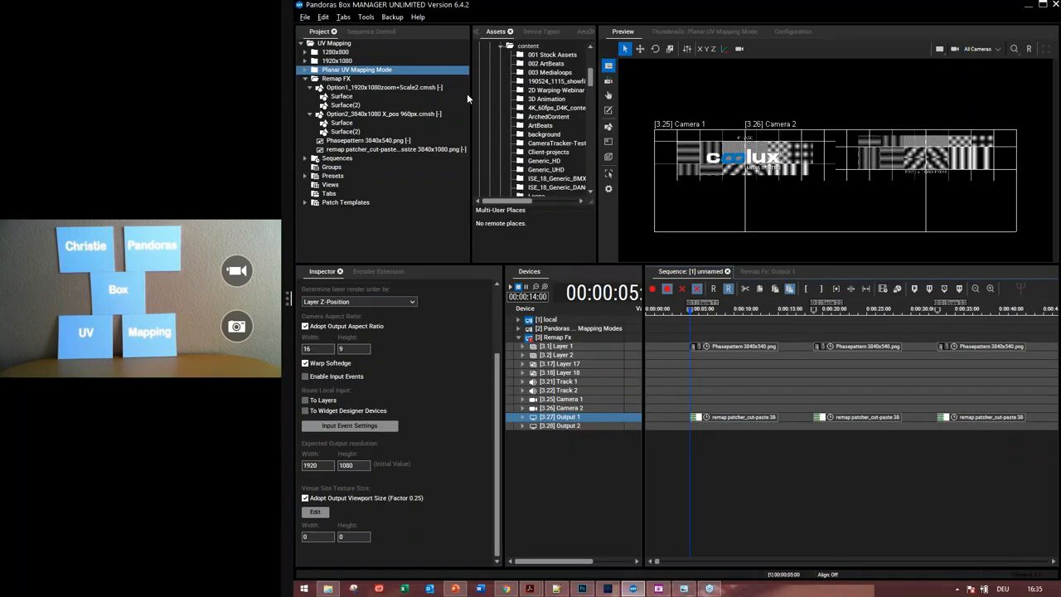
{"action": "left_click_drag", "start_coordinate": [471, 93], "coordinate": [506, 94]}
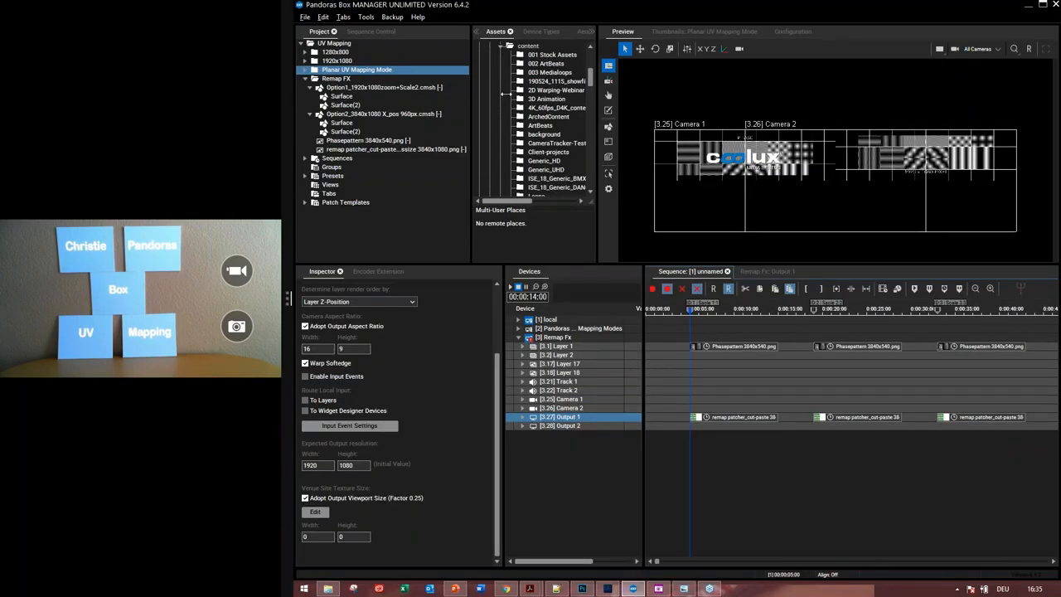
{"action": "left_click", "coordinate": [431, 150]}
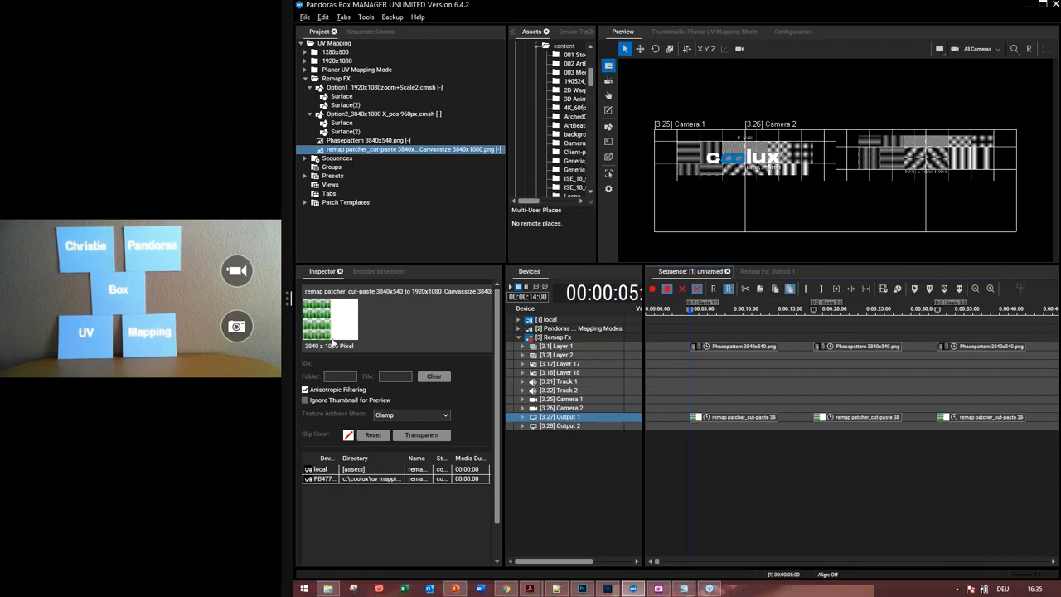
- Open Output 1's device controls, search Aeon FX for "remap", select the ReMap effect, and review its parameters on the output
{"action": "left_click", "coordinate": [756, 272]}
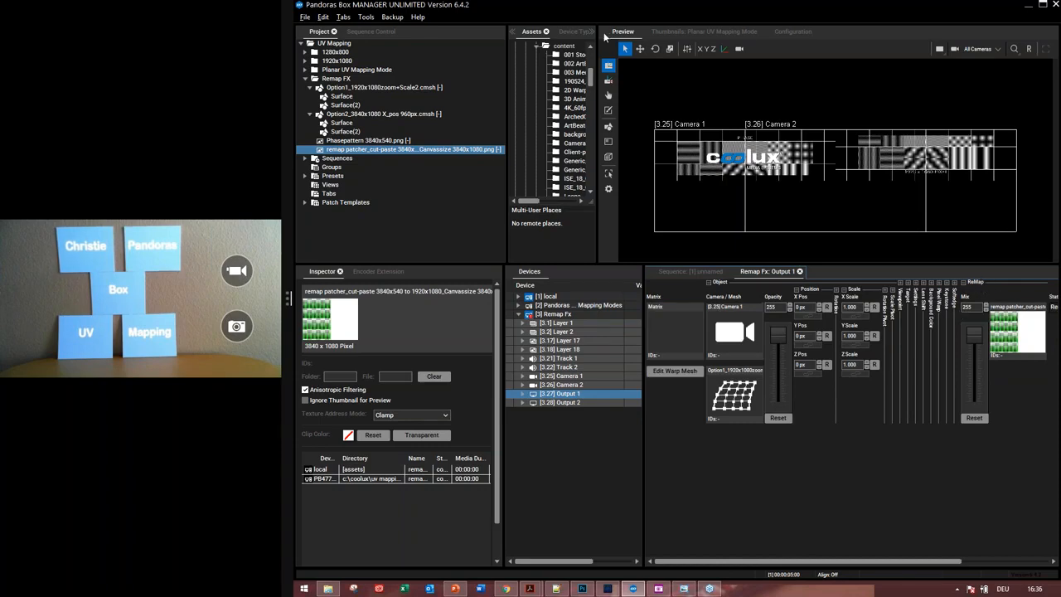
{"action": "left_click_drag", "start_coordinate": [597, 35], "coordinate": [681, 31]}
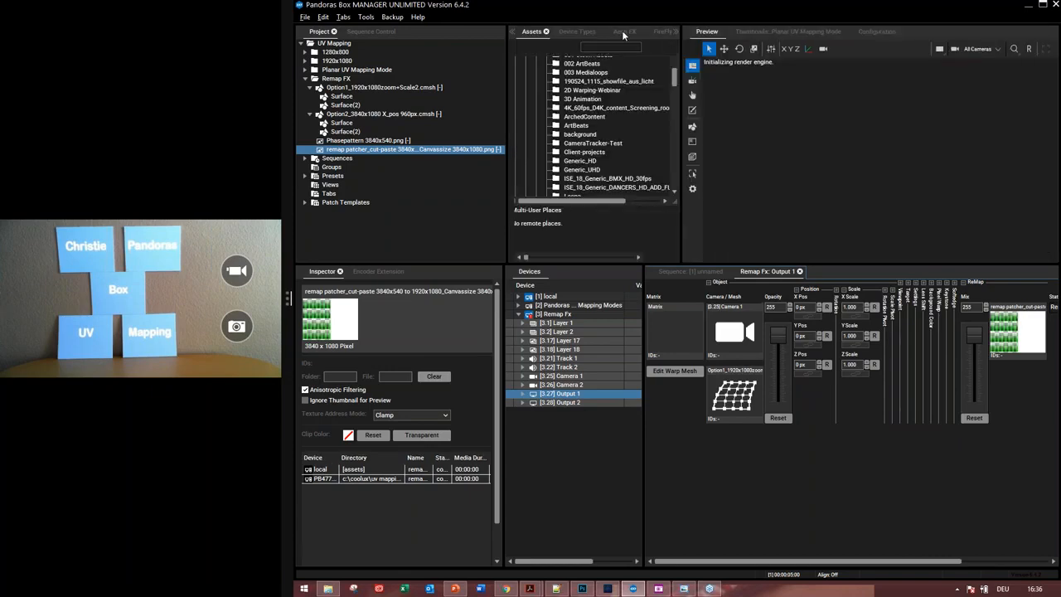
{"action": "left_click", "coordinate": [622, 31]}
{"action": "type", "text": "remap"}
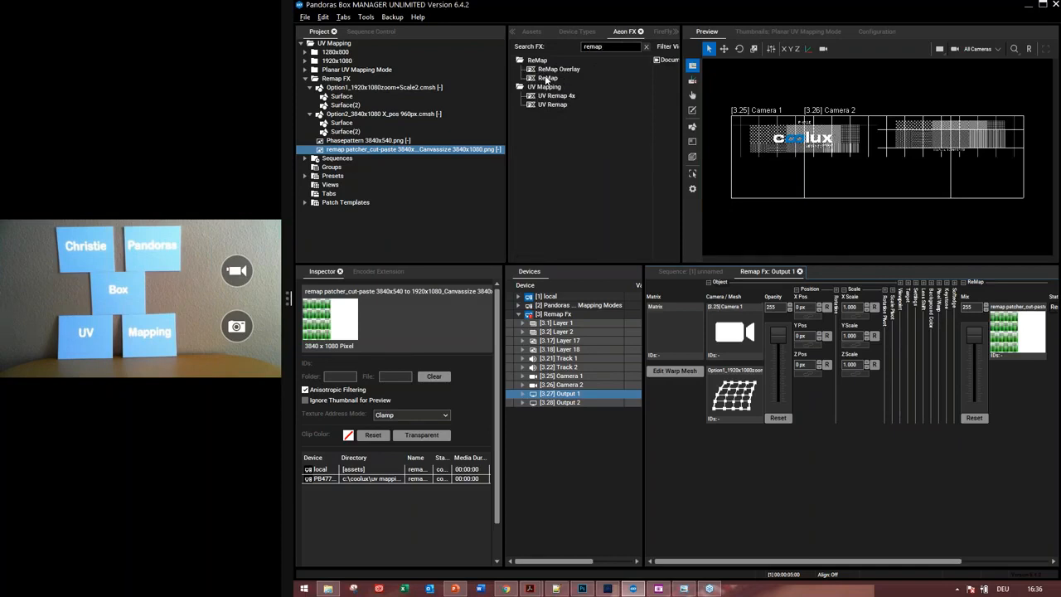
{"action": "left_click", "coordinate": [547, 78]}
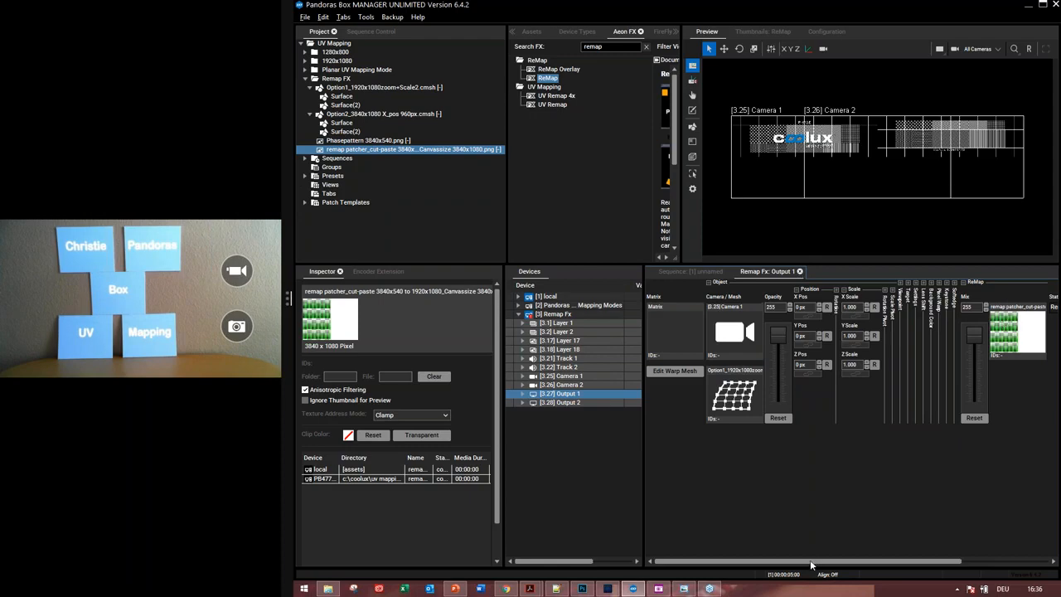
{"action": "left_click_drag", "start_coordinate": [810, 561], "coordinate": [867, 543]}
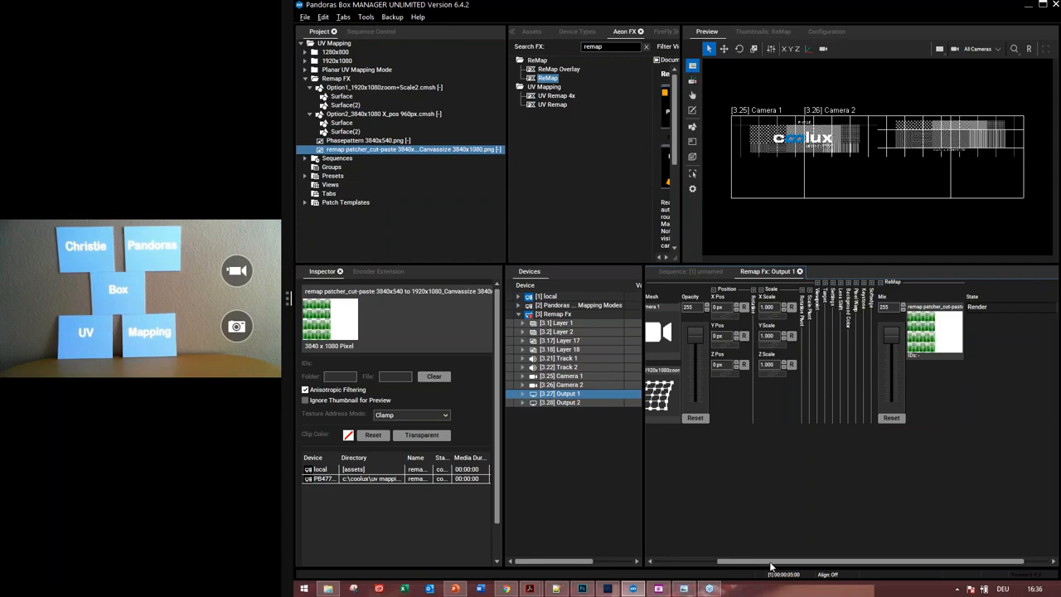
{"action": "left_click_drag", "start_coordinate": [771, 563], "coordinate": [650, 547]}
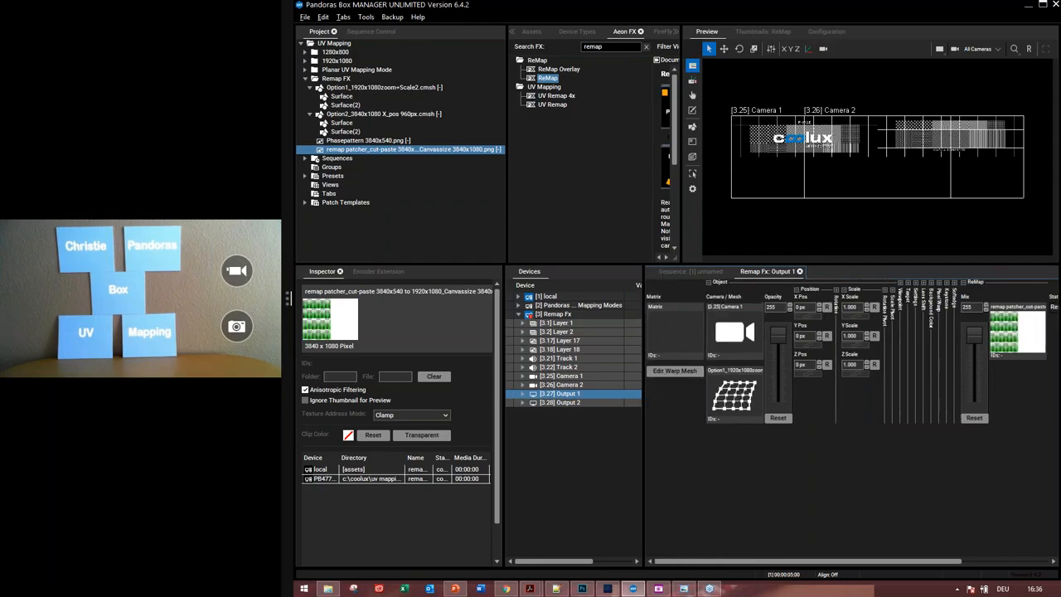
- Show Camera 1 of the Remap Fx site in the preview and examine its aspect ratio and composition render target size
{"action": "left_click", "coordinate": [976, 50]}
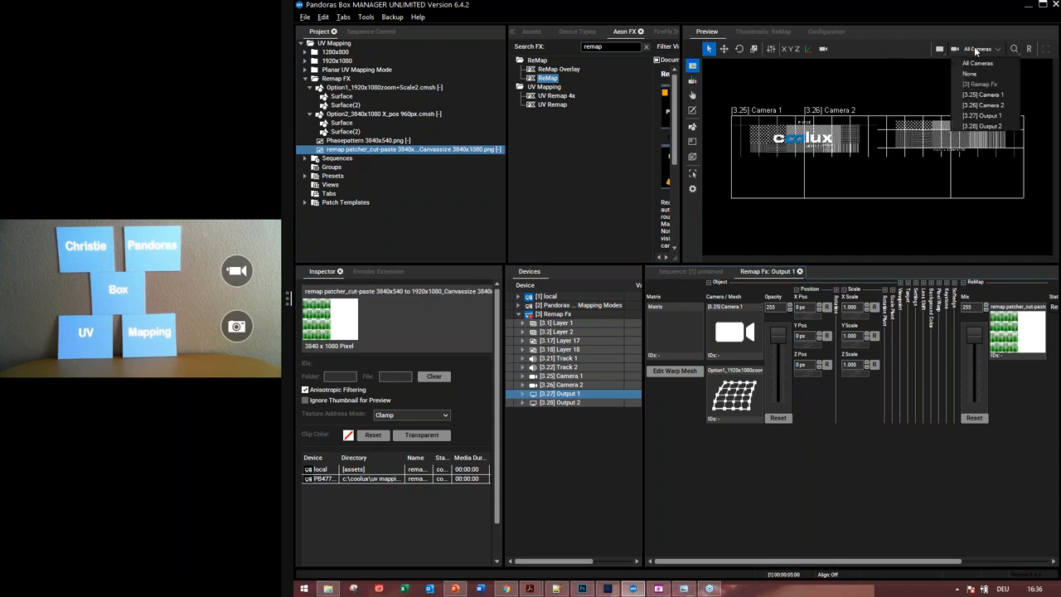
{"action": "left_click", "coordinate": [978, 95]}
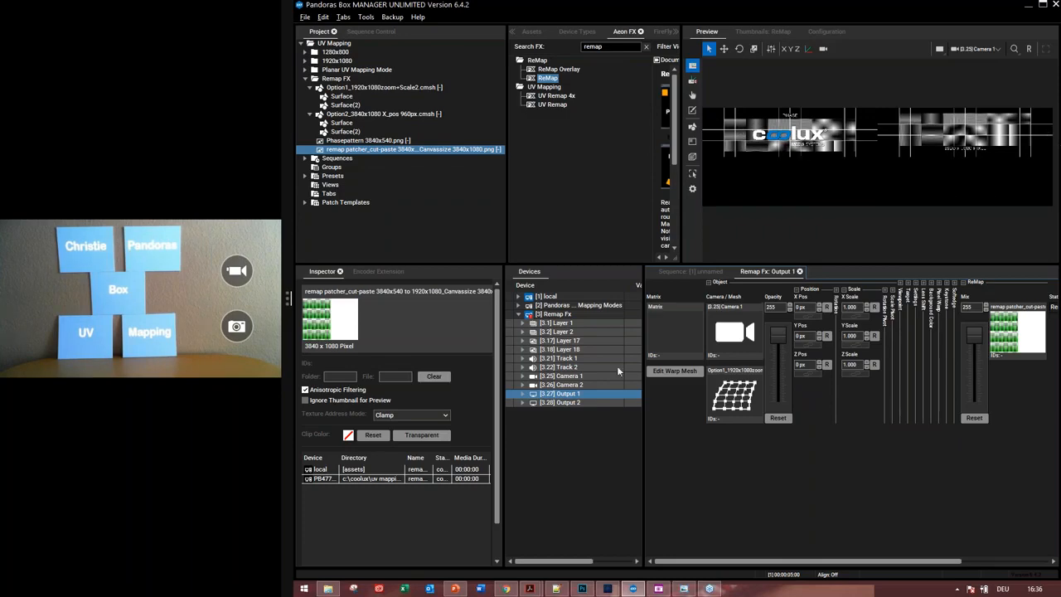
{"action": "double_click", "coordinate": [567, 378]}
{"action": "double_click", "coordinate": [567, 378]}
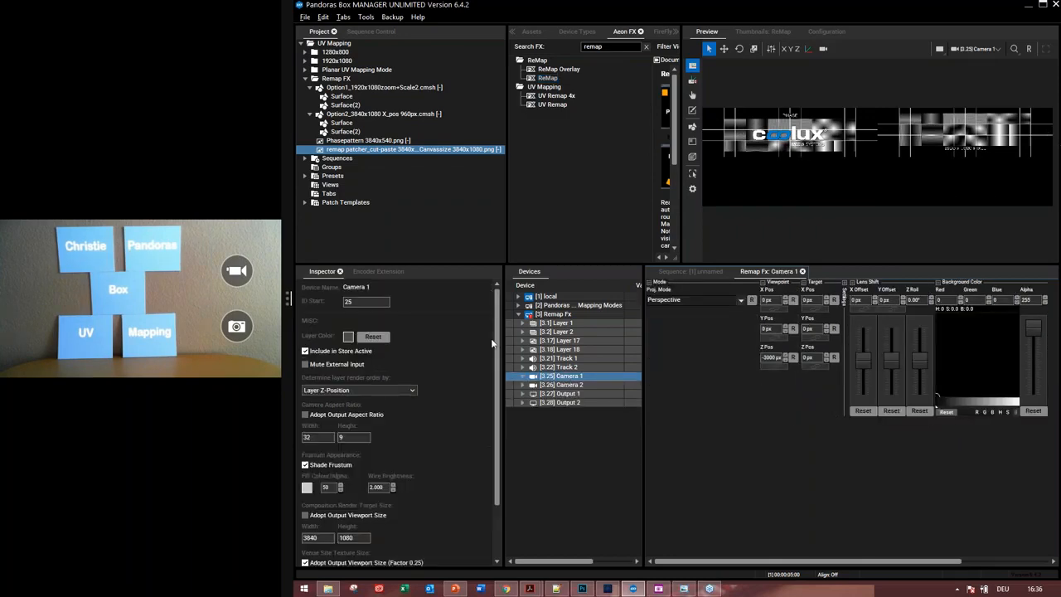
{"action": "scroll", "coordinate": [489, 427], "scroll_direction": "down", "scroll_amount": 2}
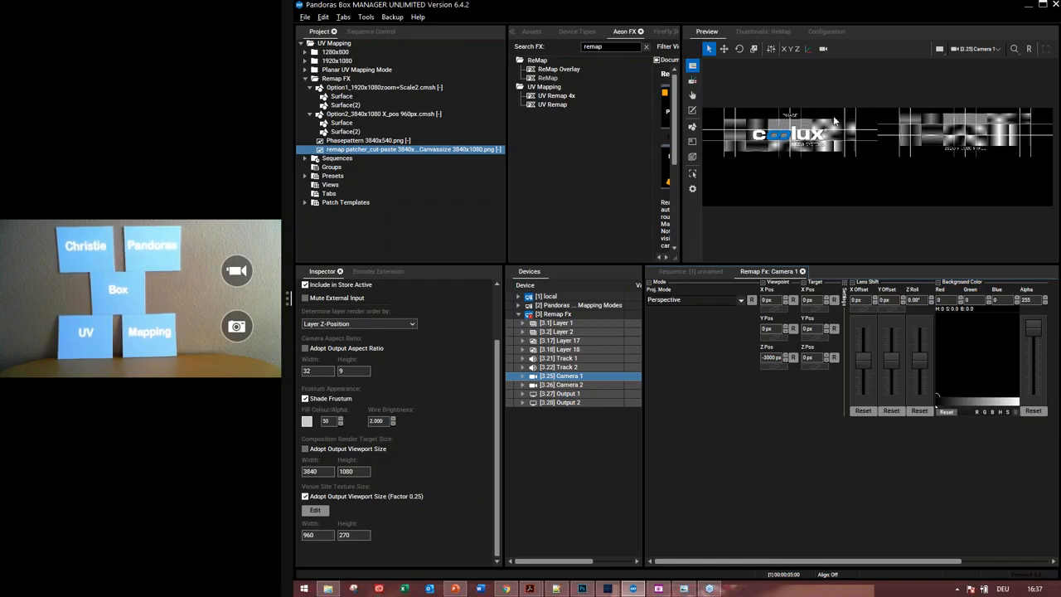
- Switch the preview to Output 1 of the Remap Fx site
{"action": "left_click", "coordinate": [974, 48]}
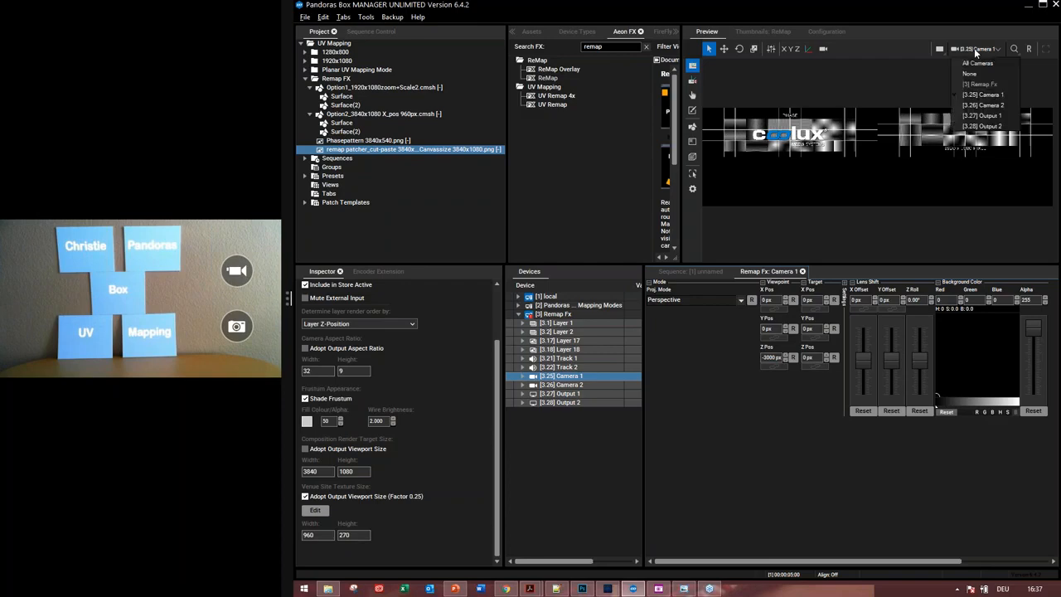
{"action": "left_click", "coordinate": [975, 117]}
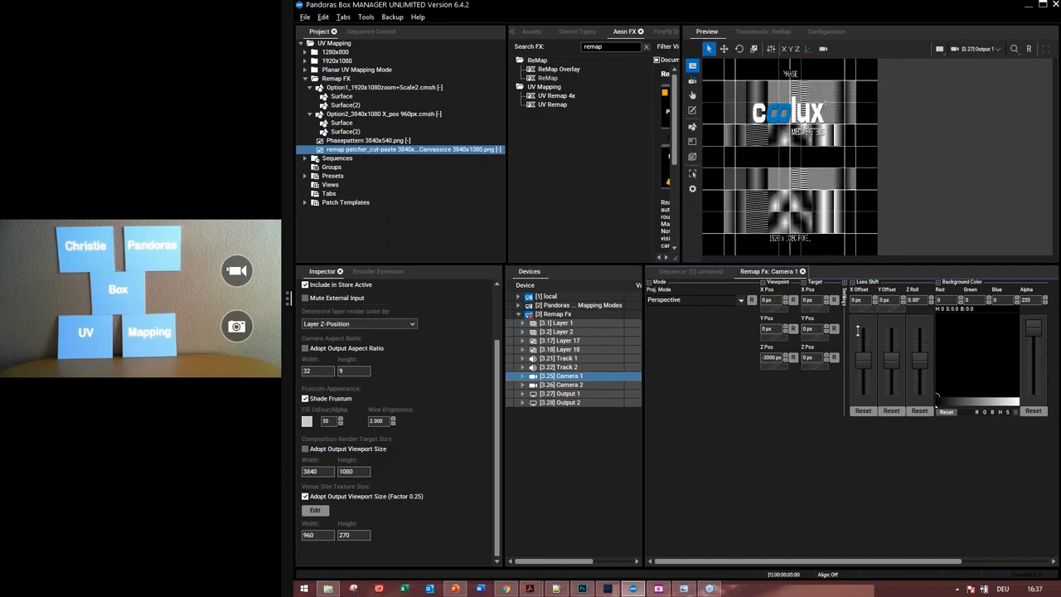
- Select Output 1 and the Option1_1920x1080zoom+Scale2 mesh, enlarge the preview, and inspect the mesh in Planar UV Mapping Mode
{"action": "left_click_drag", "start_coordinate": [858, 264], "coordinate": [858, 331]}
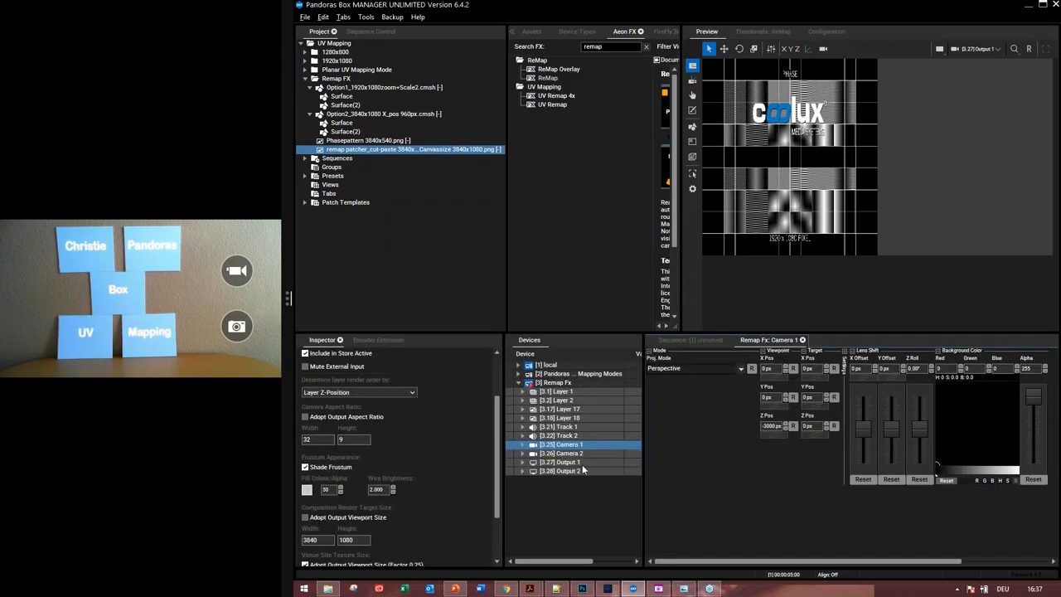
{"action": "left_click", "coordinate": [572, 461]}
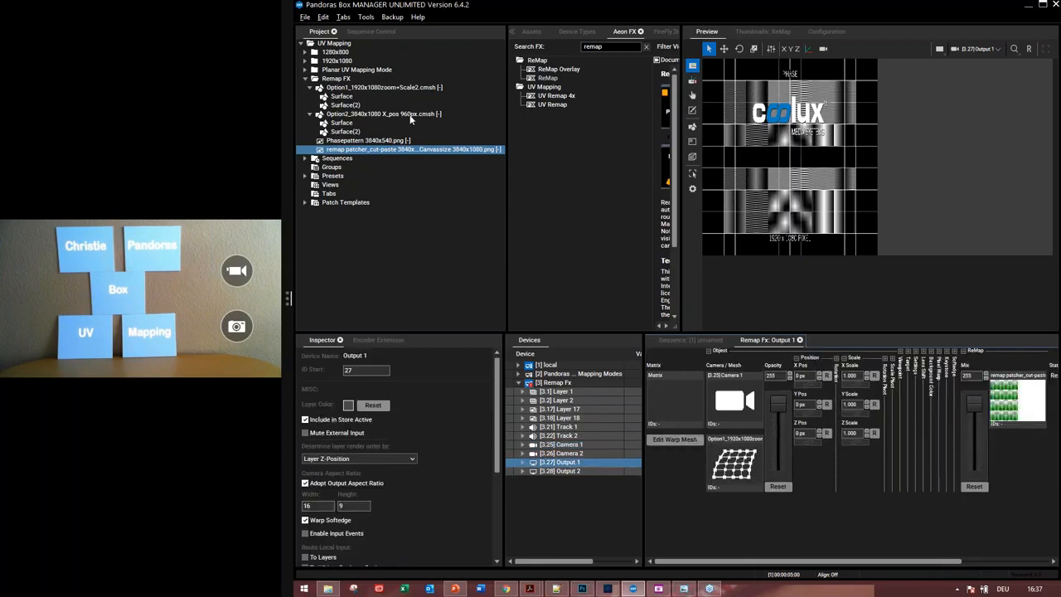
{"action": "left_click", "coordinate": [374, 87]}
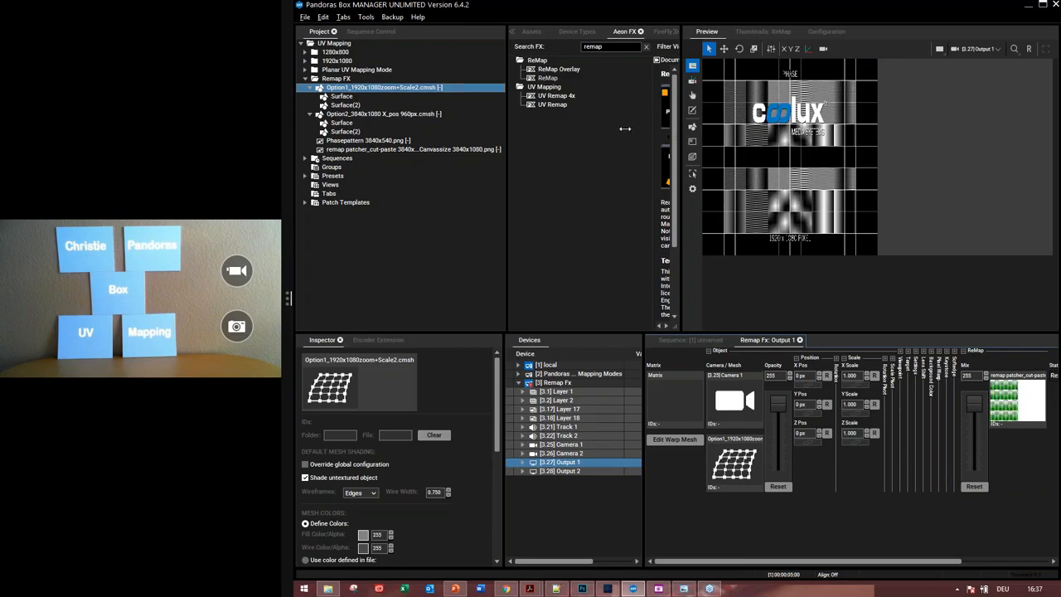
{"action": "left_click_drag", "start_coordinate": [679, 135], "coordinate": [625, 128]}
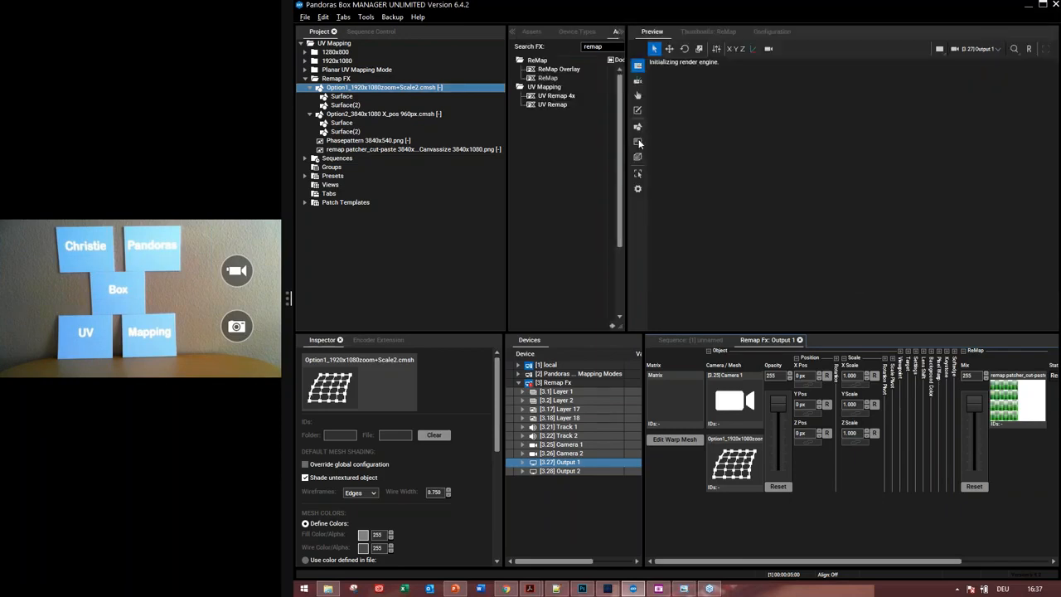
{"action": "left_click", "coordinate": [638, 142]}
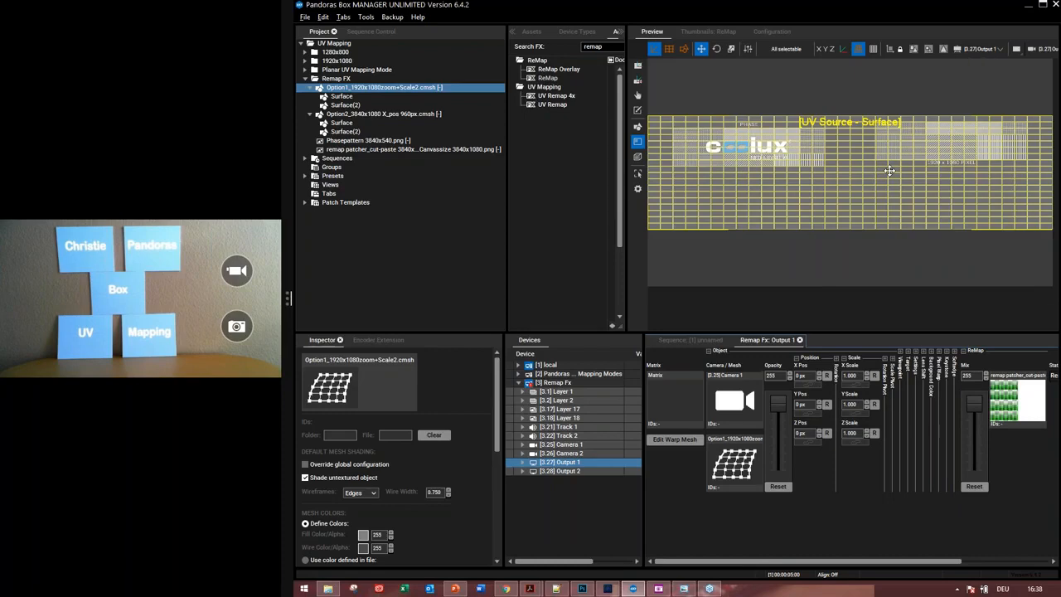
- Remove the Option1_1920x1080zoom+Scale2 mesh clip from Output 1 in the sequence and check Output 1 in the default preview
{"action": "left_click", "coordinate": [678, 341]}
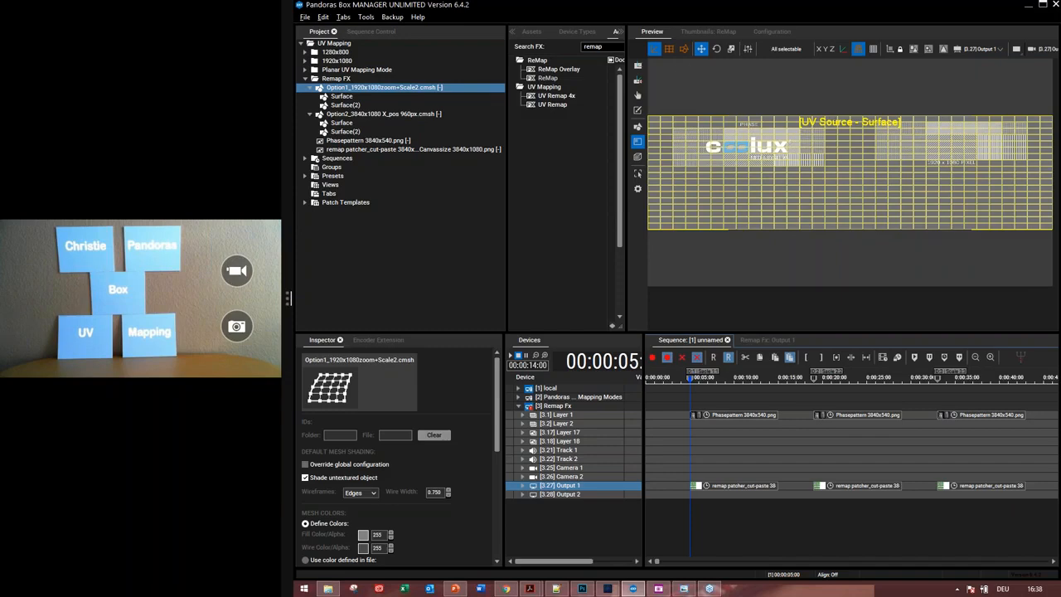
{"action": "double_click", "coordinate": [572, 485]}
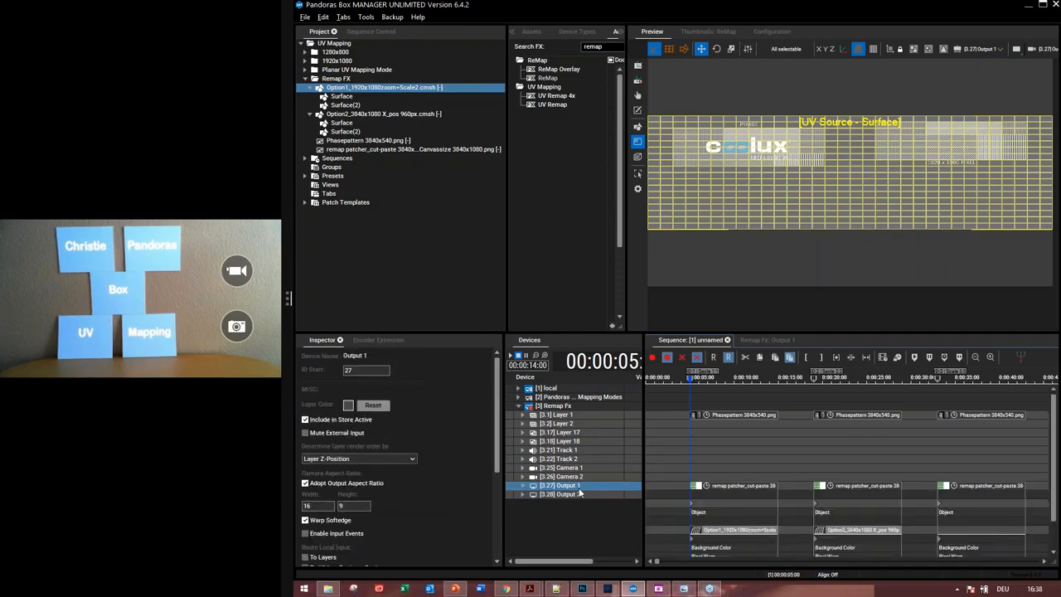
{"action": "left_click", "coordinate": [719, 533]}
{"action": "key", "text": "Delete"}
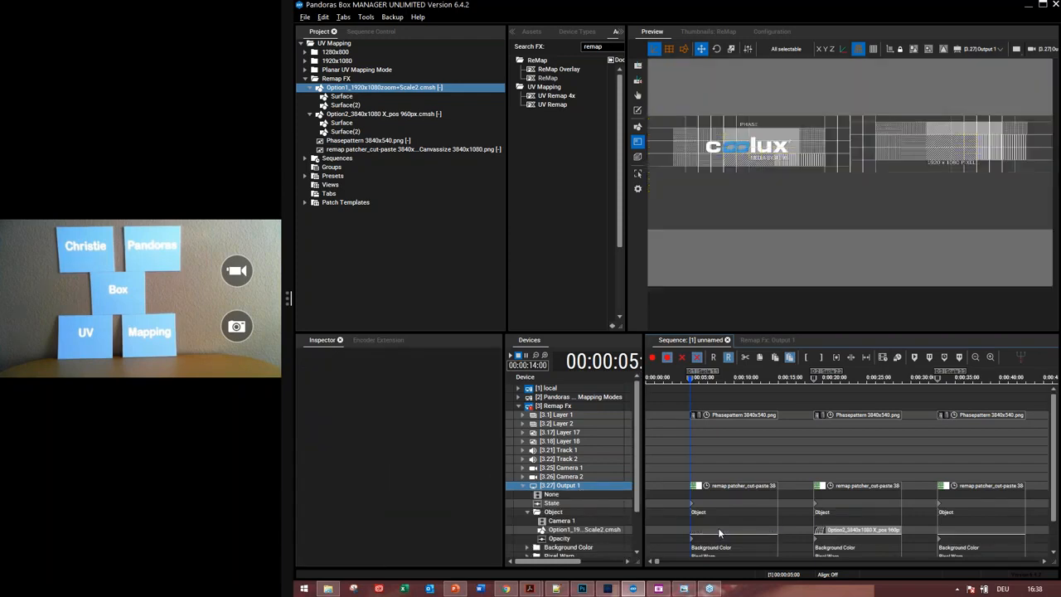
{"action": "left_click", "coordinate": [987, 49]}
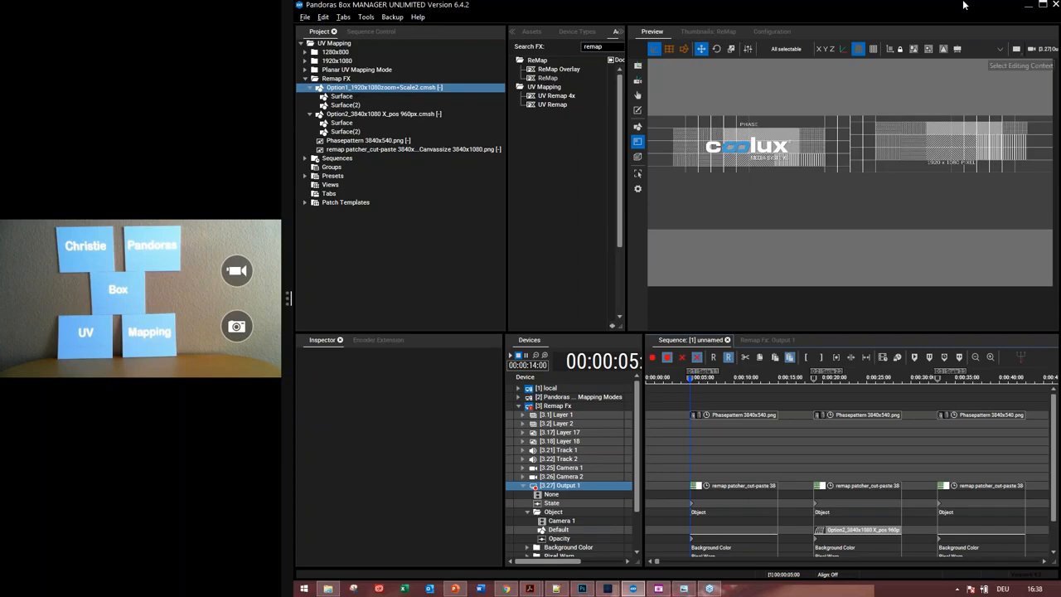
{"action": "left_click", "coordinate": [638, 73]}
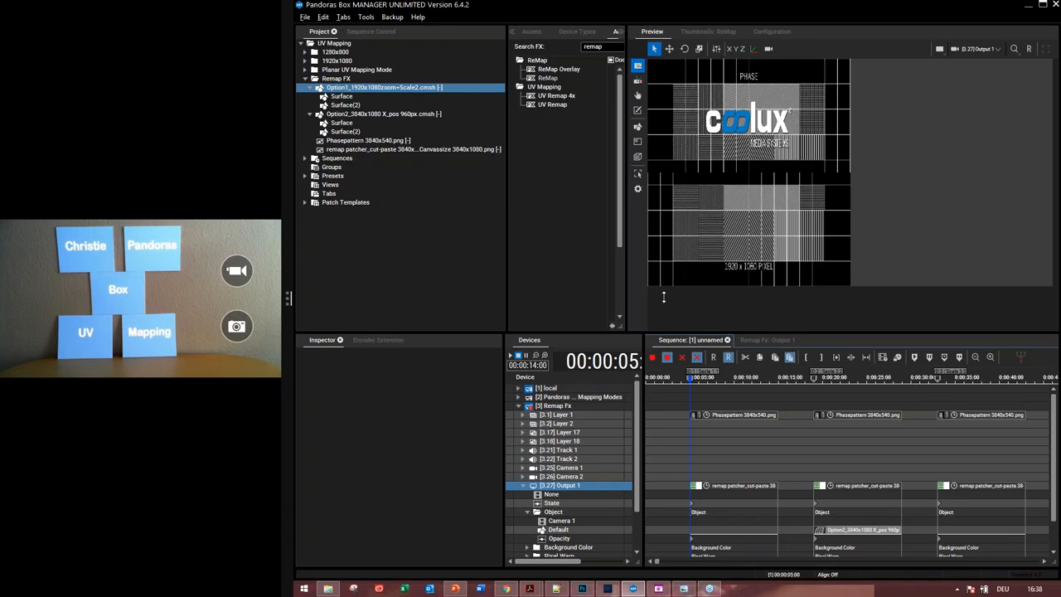
{"action": "left_click_drag", "start_coordinate": [664, 333], "coordinate": [664, 297]}
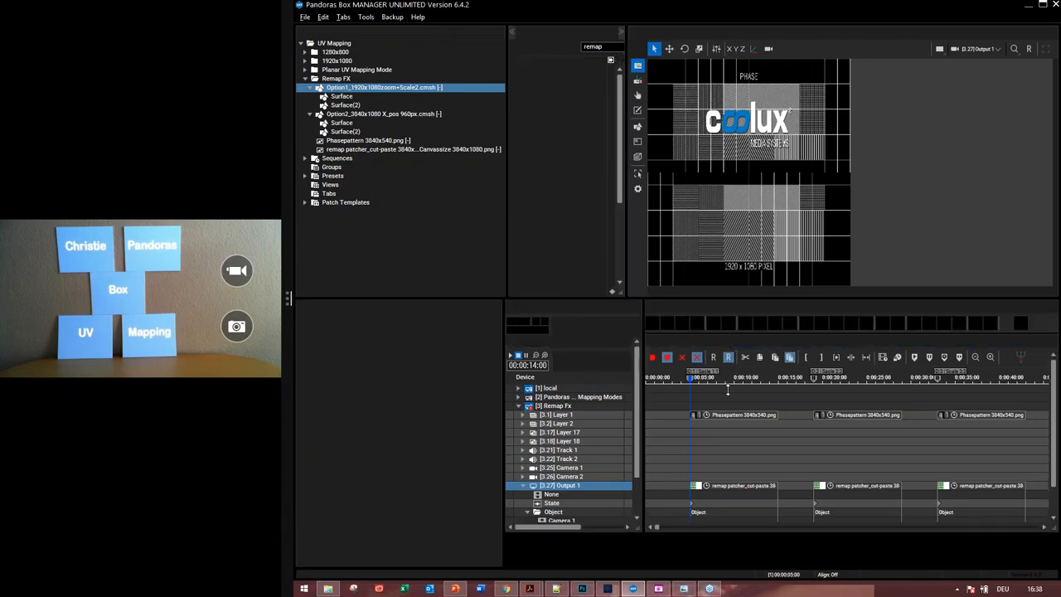
- Assign the Option1_1920x1080zoom+Scale2 mesh to Output 1 and apply a planar map to its first surface in Planar UV Mapping Mode
{"action": "double_click", "coordinate": [353, 90]}
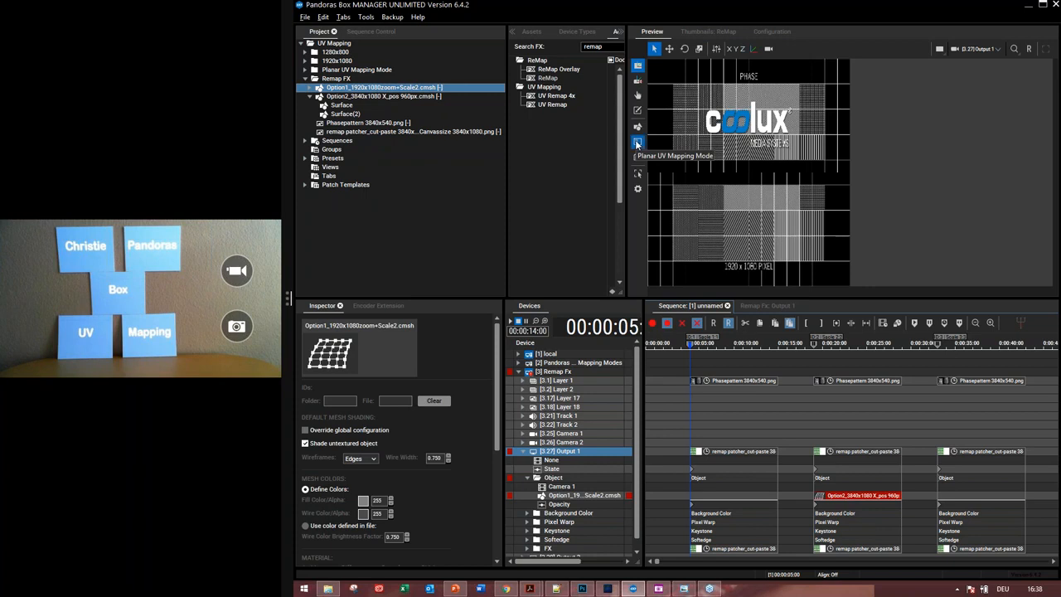
{"action": "left_click", "coordinate": [637, 144]}
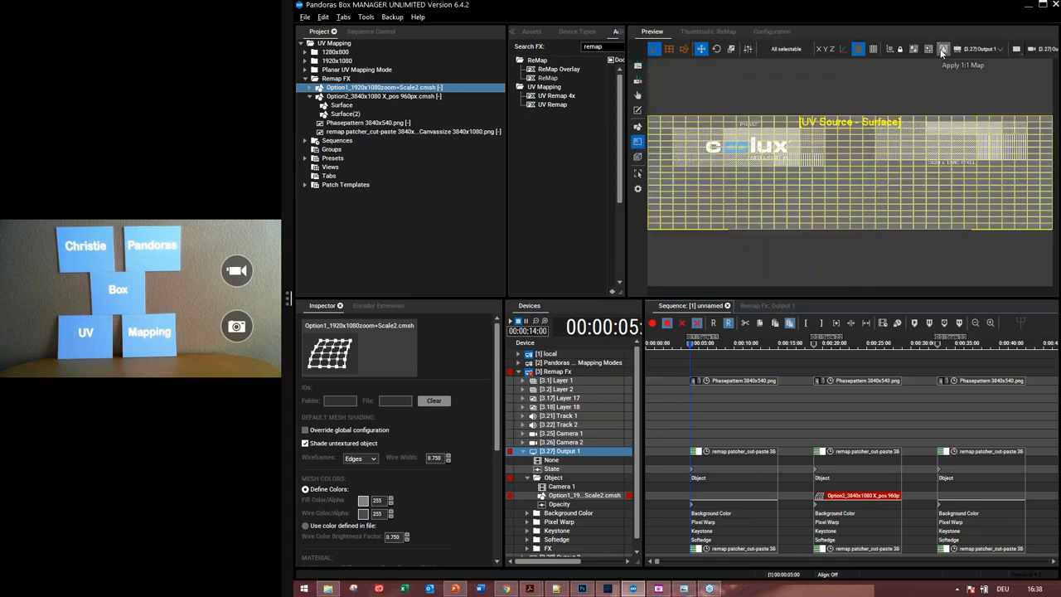
{"action": "left_click", "coordinate": [919, 50]}
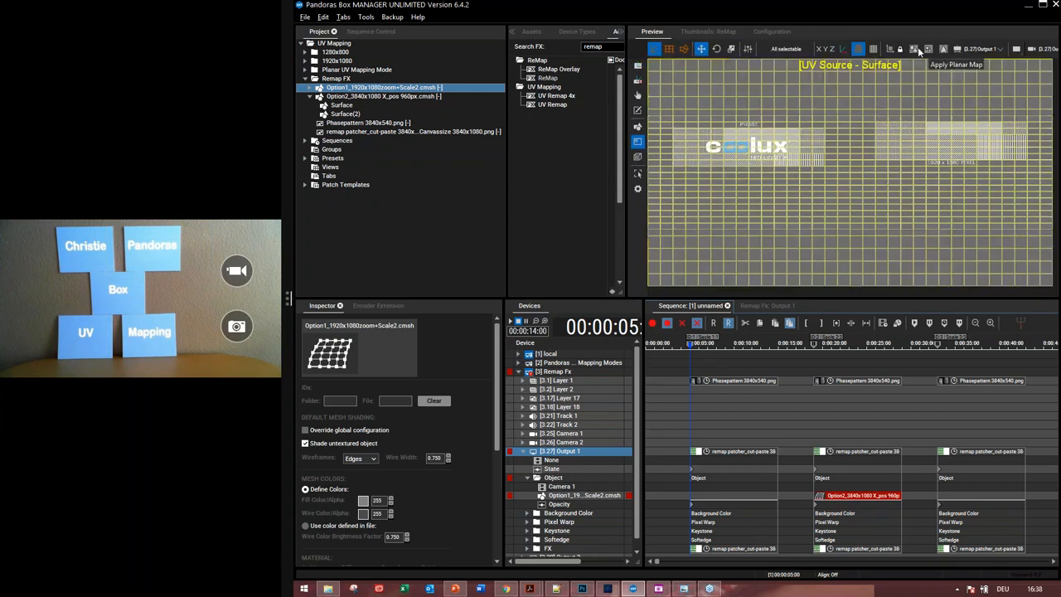
{"action": "left_click", "coordinate": [930, 49]}
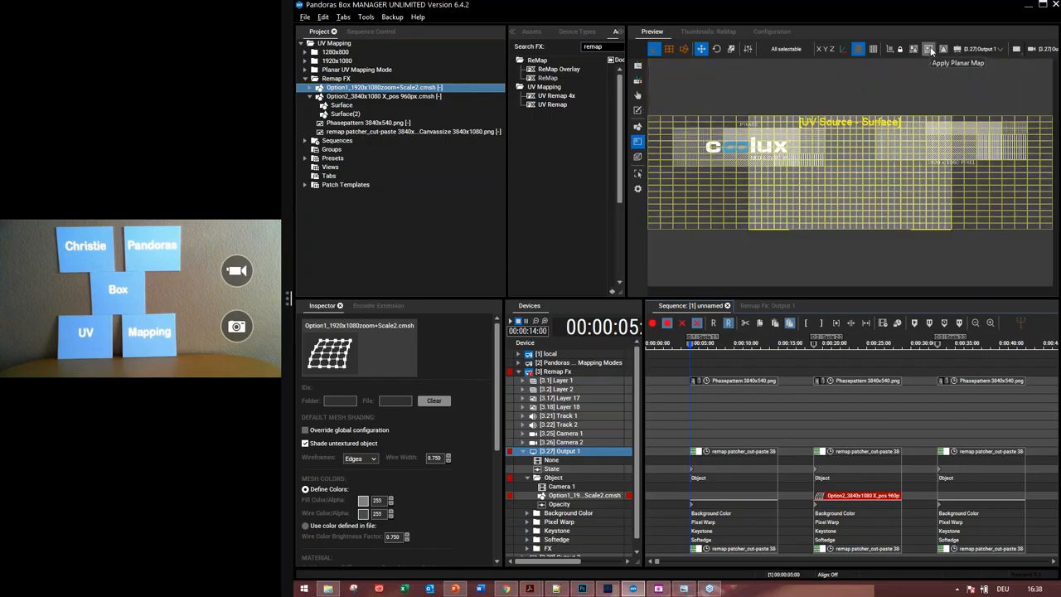
{"action": "left_click", "coordinate": [930, 50]}
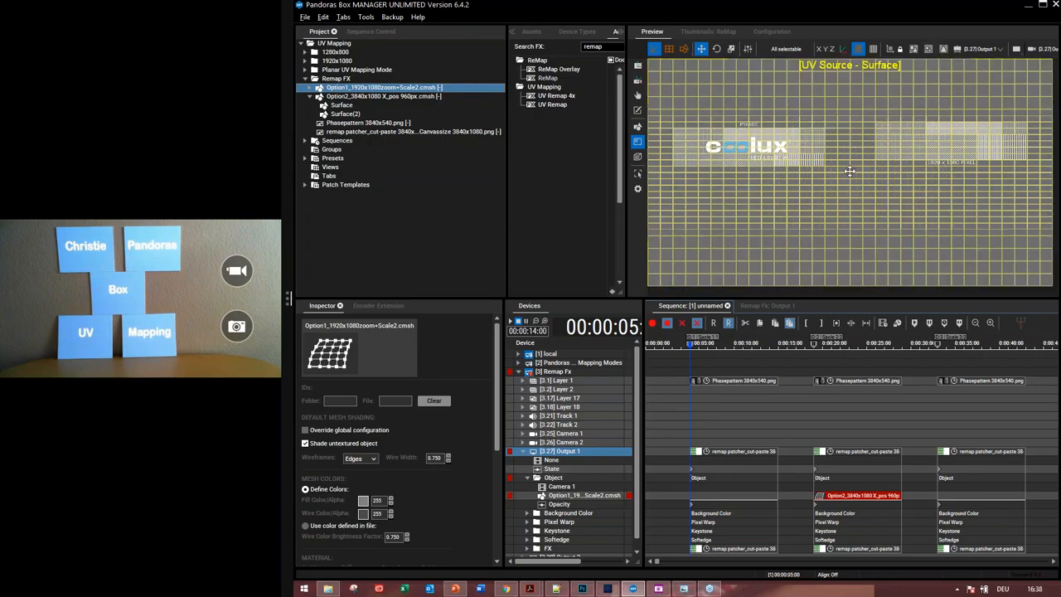
{"action": "left_click", "coordinate": [845, 130]}
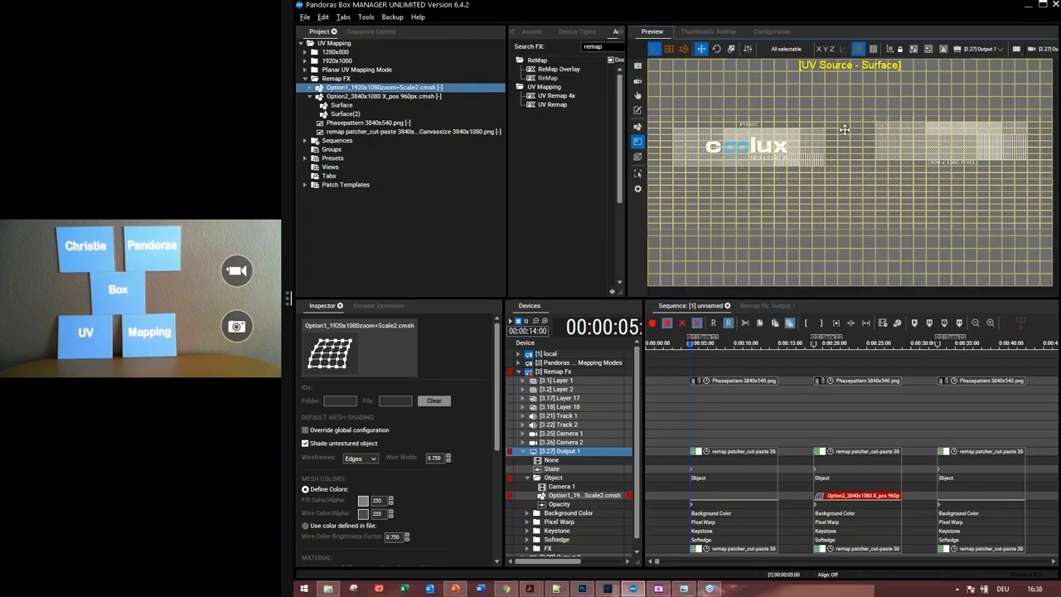
- Try a planar map on Surface(2) of the Option1 mesh and review the output in the enlarged preview
{"action": "left_click", "coordinate": [927, 49]}
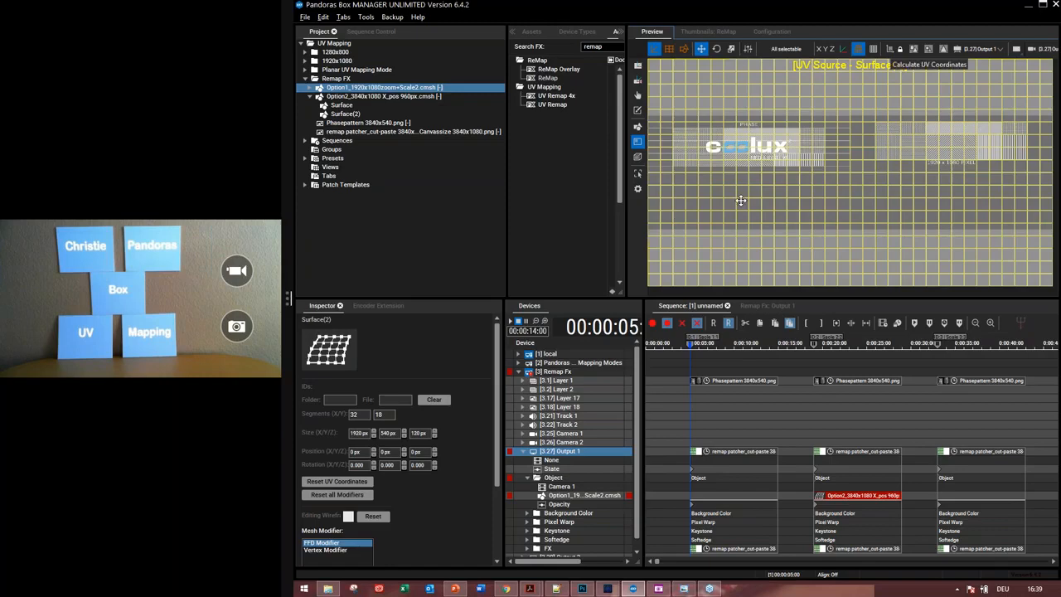
{"action": "left_click", "coordinate": [980, 50]}
{"action": "left_click", "coordinate": [982, 63]}
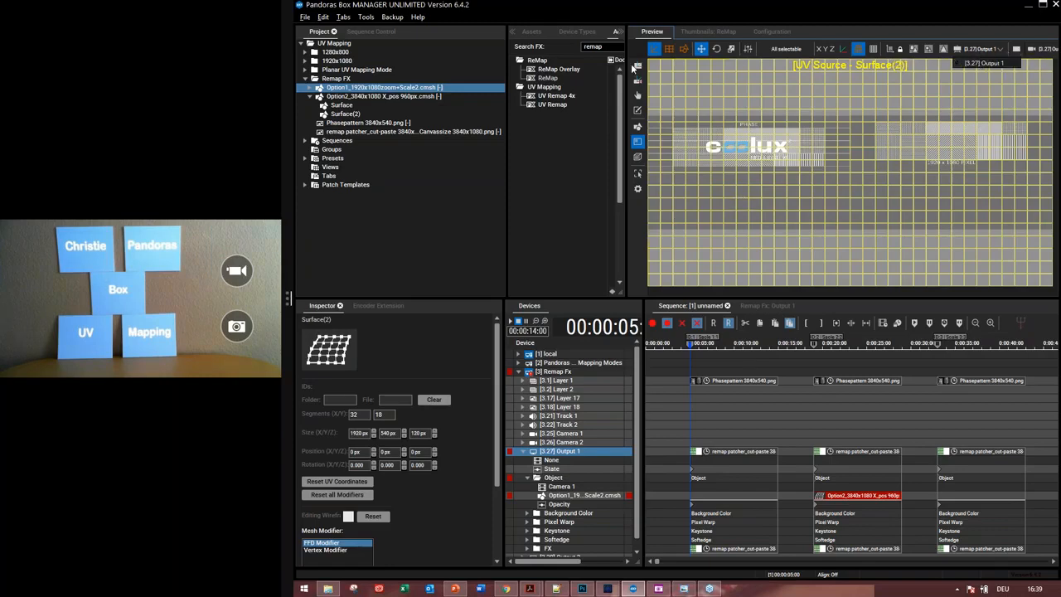
{"action": "left_click", "coordinate": [640, 67]}
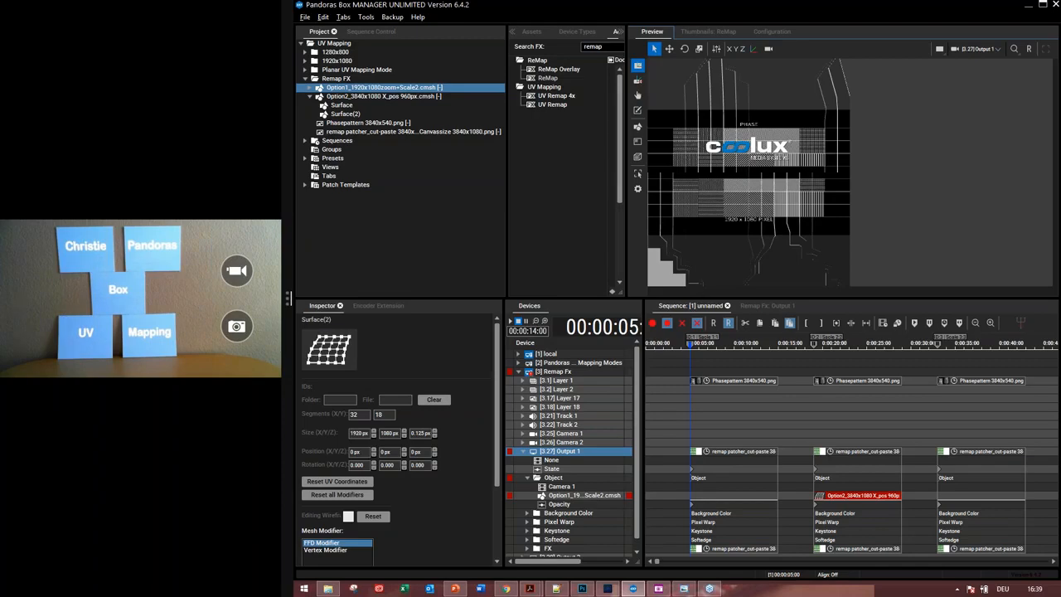
{"action": "left_click_drag", "start_coordinate": [703, 298], "coordinate": [703, 355]}
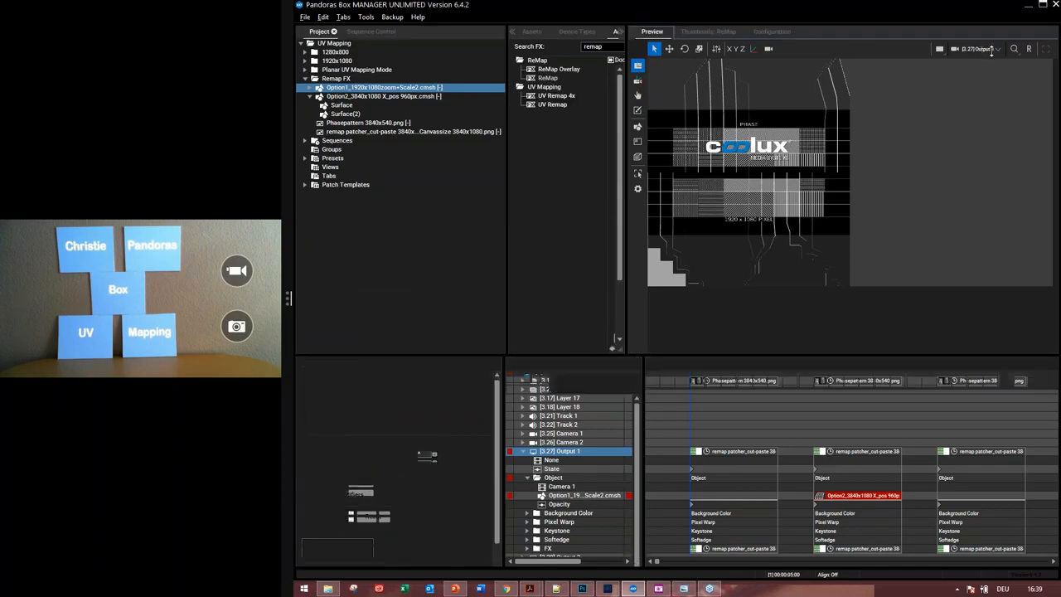
{"action": "left_click", "coordinate": [978, 48]}
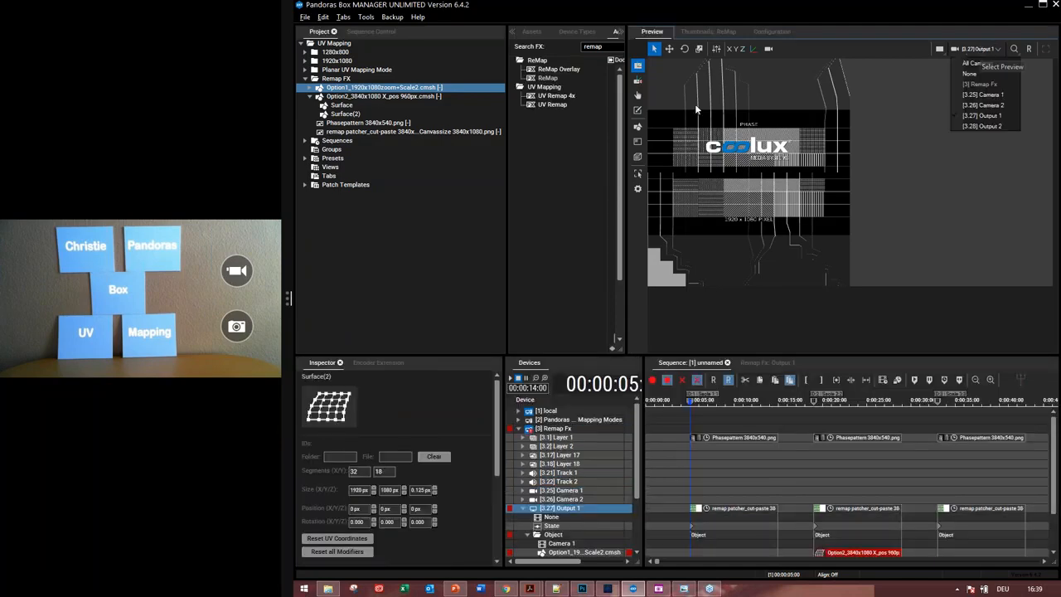
- Apply the 1:1 map to the Option1 mesh surfaces in Planar UV Mapping Mode and check the result on Output 1
{"action": "left_click", "coordinate": [638, 143]}
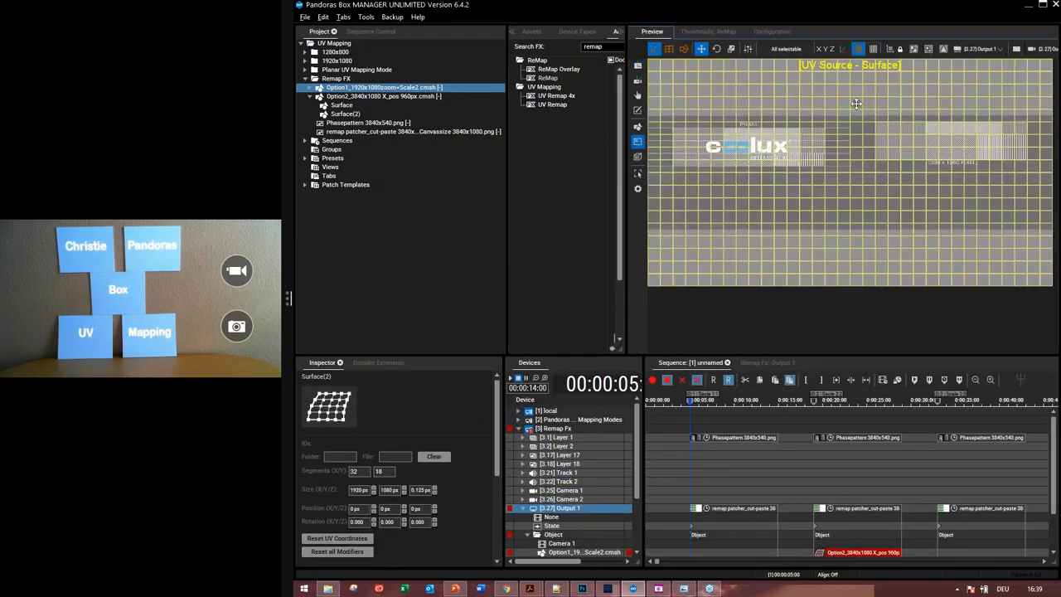
{"action": "left_click", "coordinate": [944, 49]}
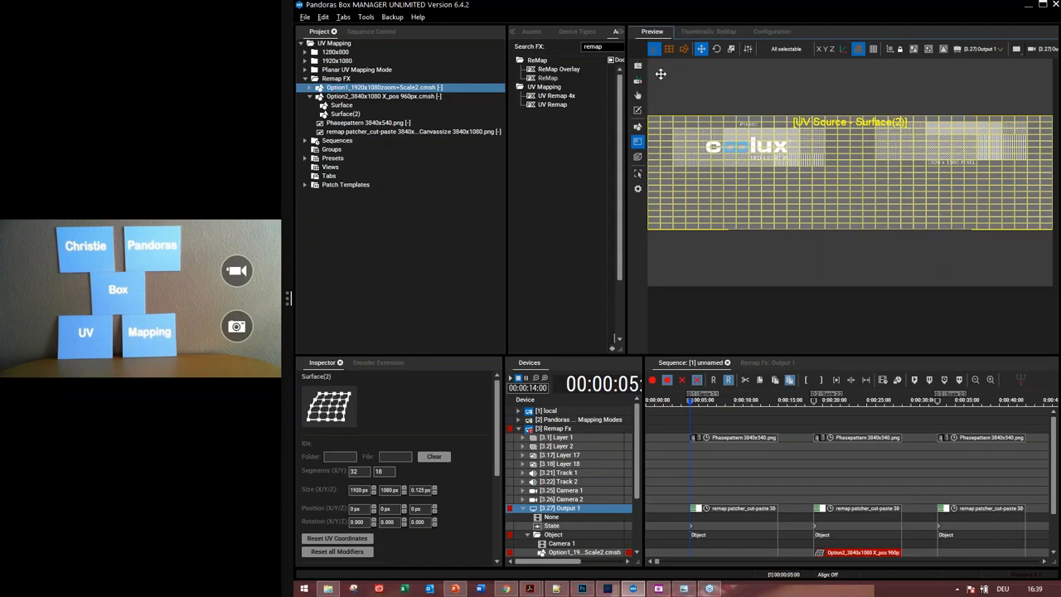
{"action": "left_click", "coordinate": [637, 66]}
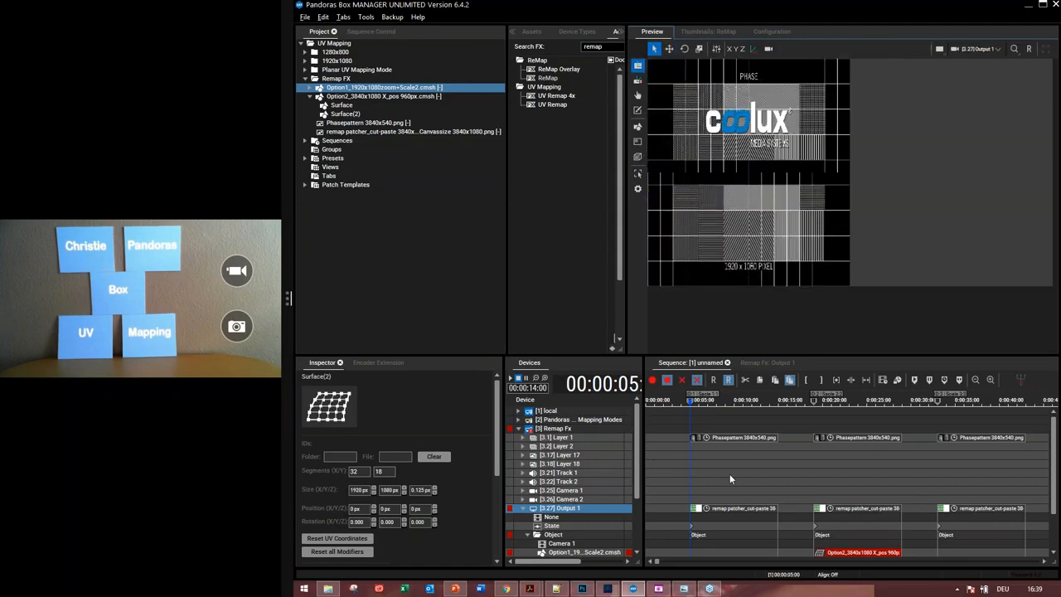
- Store the active Option1 mesh assignment for Output 1 in the sequence and move the playhead to the second cue at 00:00:19:00
{"action": "left_click", "coordinate": [730, 479]}
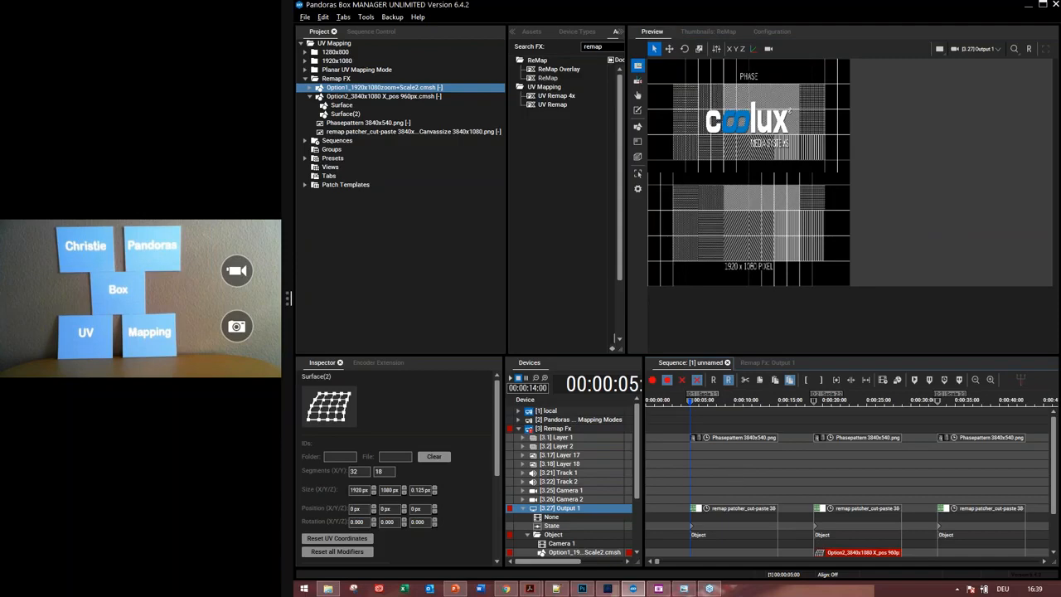
{"action": "left_click", "coordinate": [652, 382]}
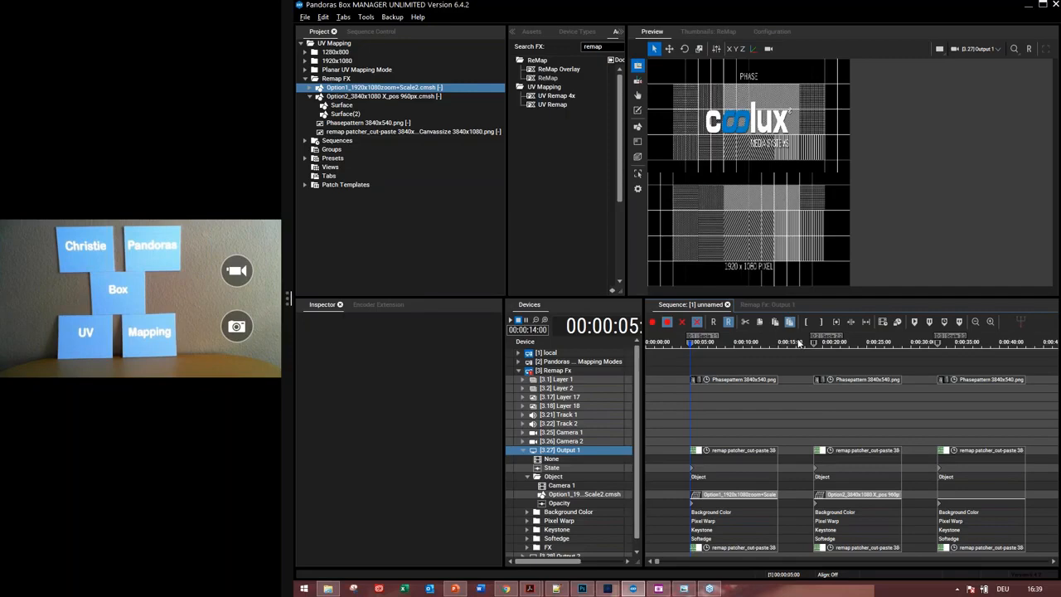
{"action": "left_click", "coordinate": [798, 343]}
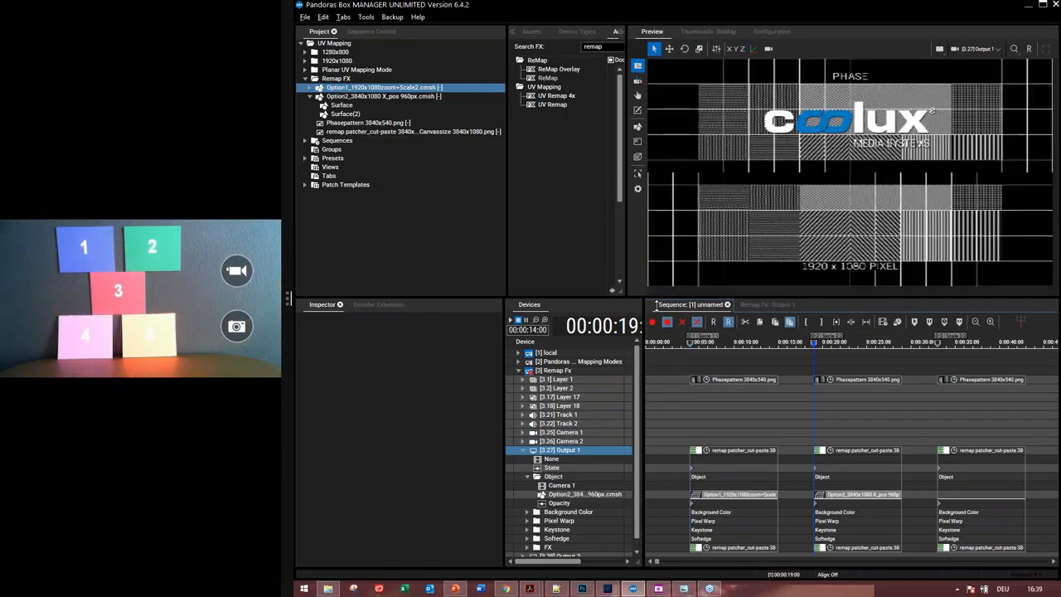
- Review Output 1's device controls and examine the first surface of the Option2_3840x1080 X_pos 960px mesh in Mesh Editing Mode
{"action": "left_click_drag", "start_coordinate": [682, 296], "coordinate": [681, 341]}
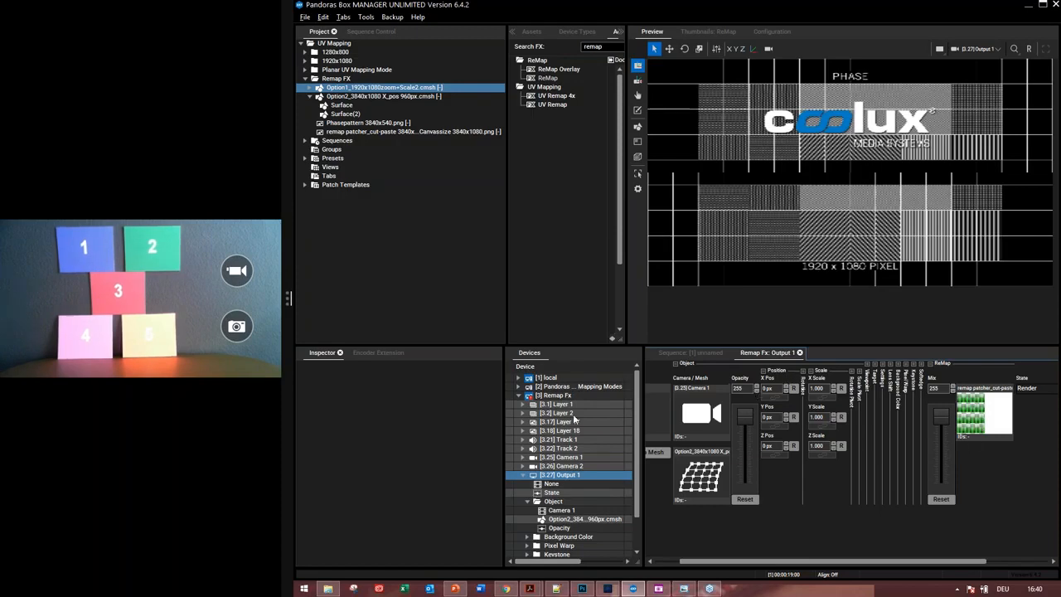
{"action": "double_click", "coordinate": [563, 478]}
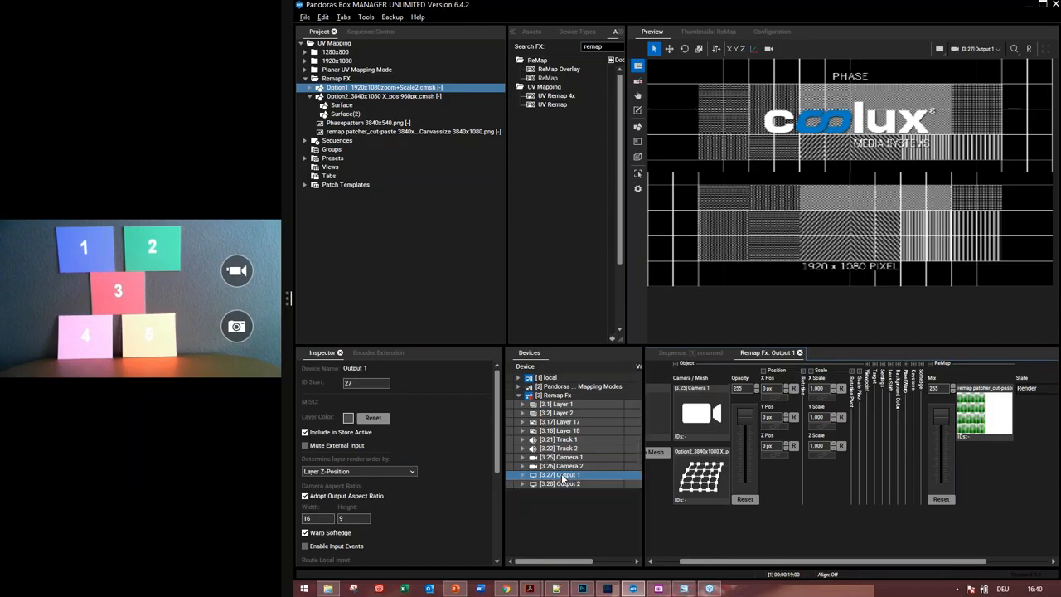
{"action": "left_click", "coordinate": [398, 96]}
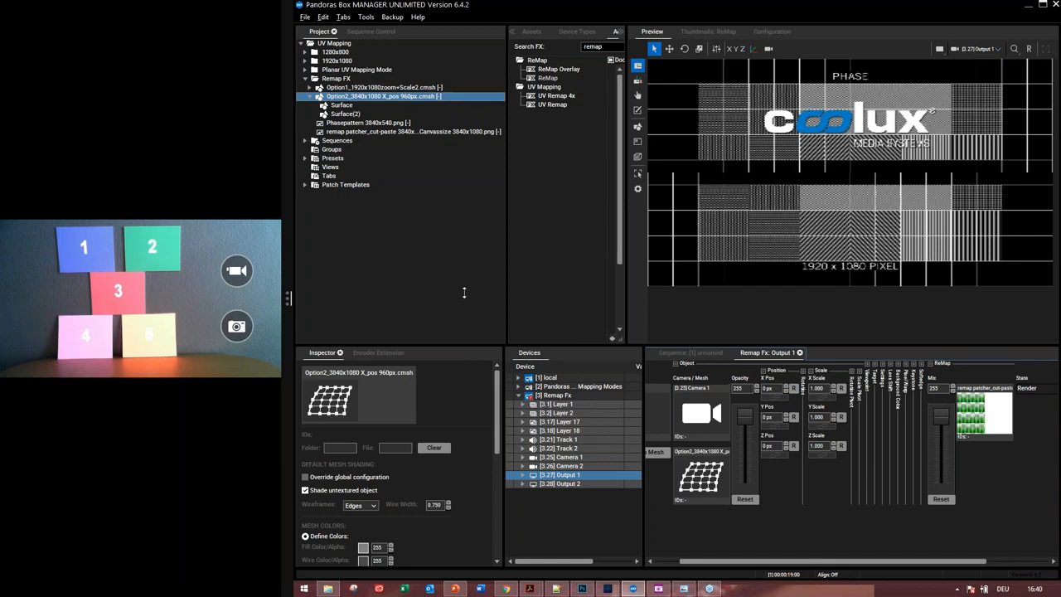
{"action": "left_click_drag", "start_coordinate": [464, 292], "coordinate": [464, 293]}
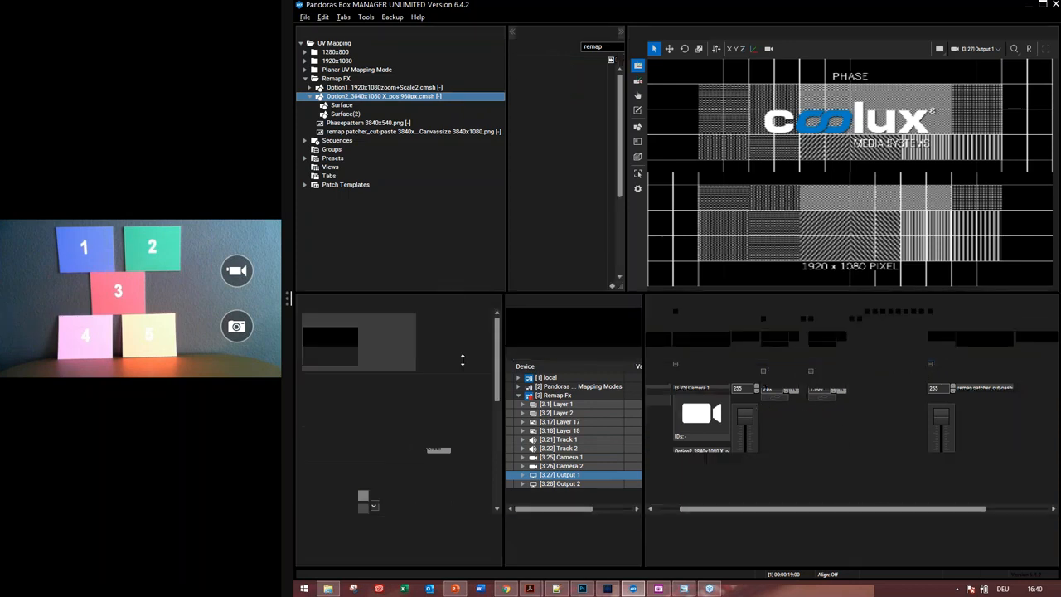
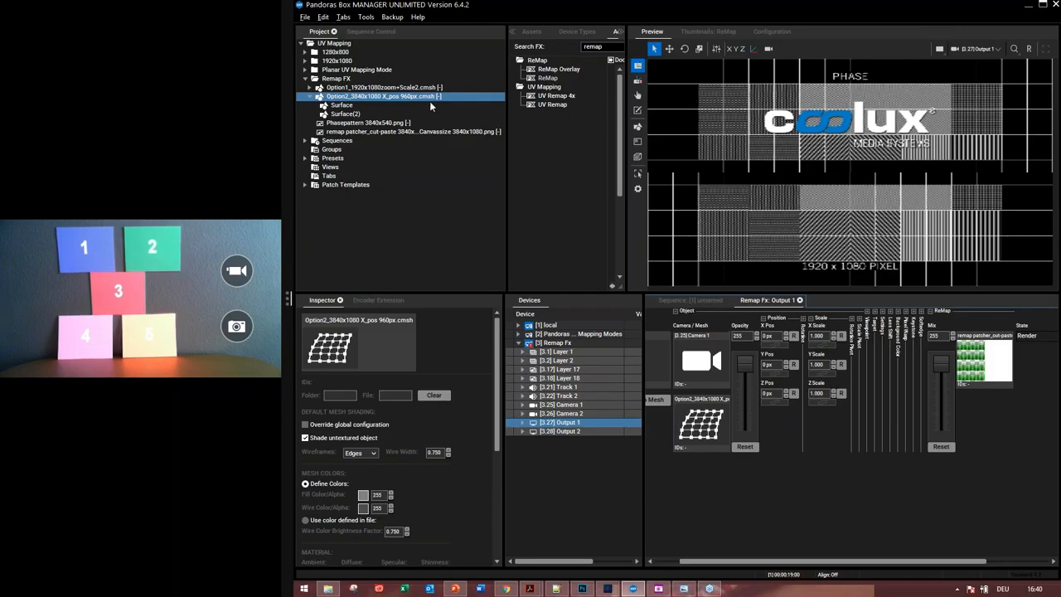
{"action": "left_click", "coordinate": [637, 129]}
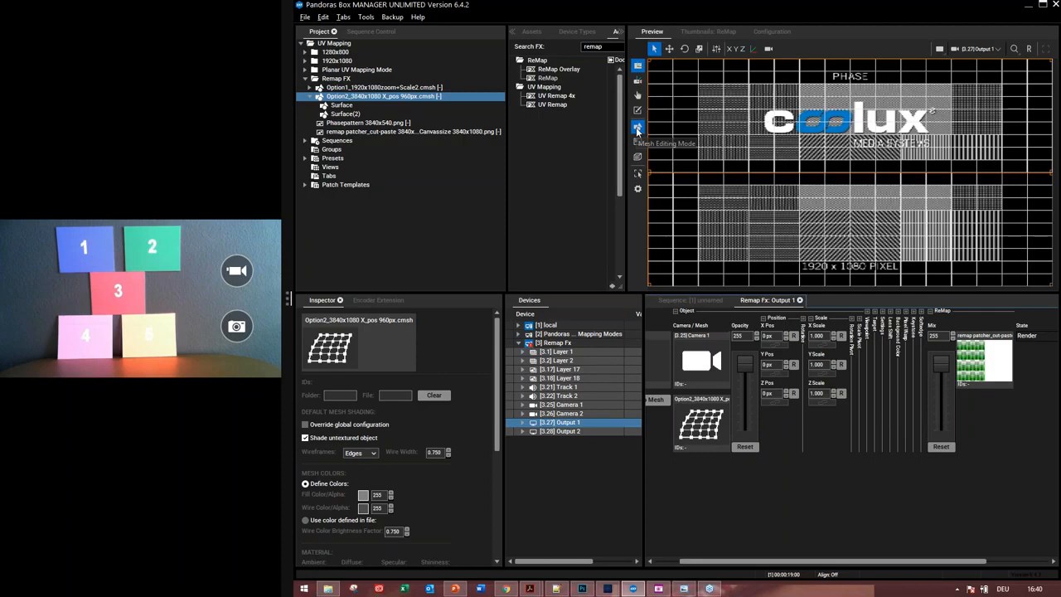
{"action": "left_click", "coordinate": [341, 106]}
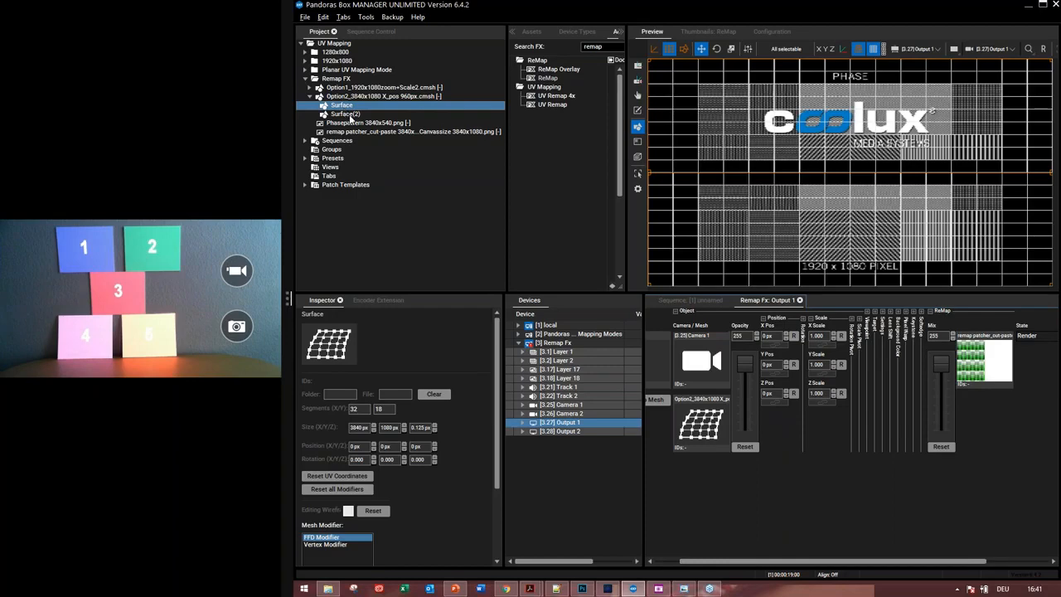
- Inspect Surface(2) of the Option2_3840x1080 X_pos 960px mesh in Planar UV Mapping Mode with an enlarged preview
{"action": "left_click", "coordinate": [350, 114]}
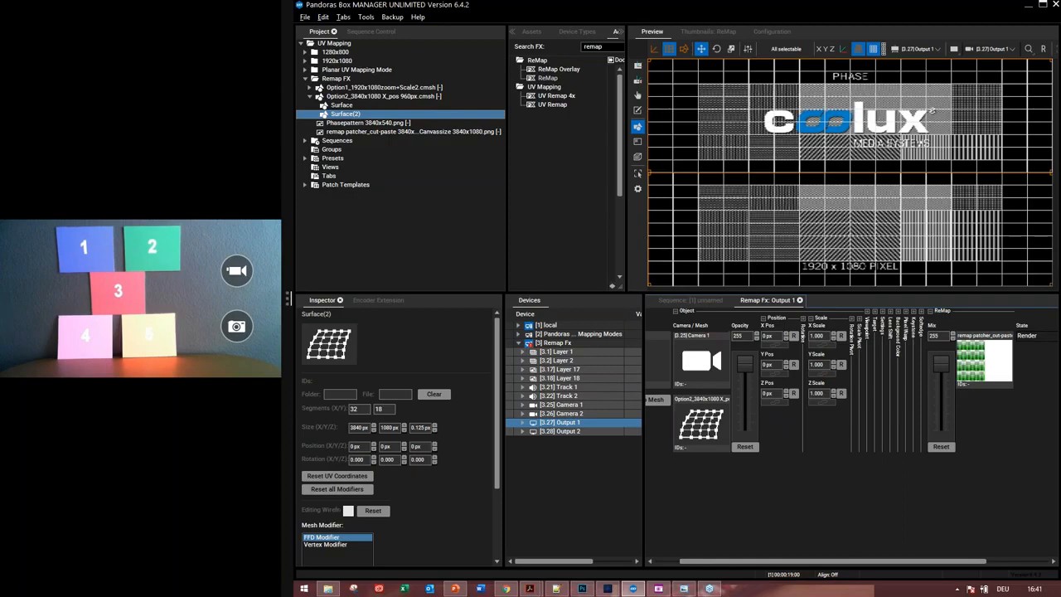
{"action": "left_click_drag", "start_coordinate": [624, 293], "coordinate": [623, 325]}
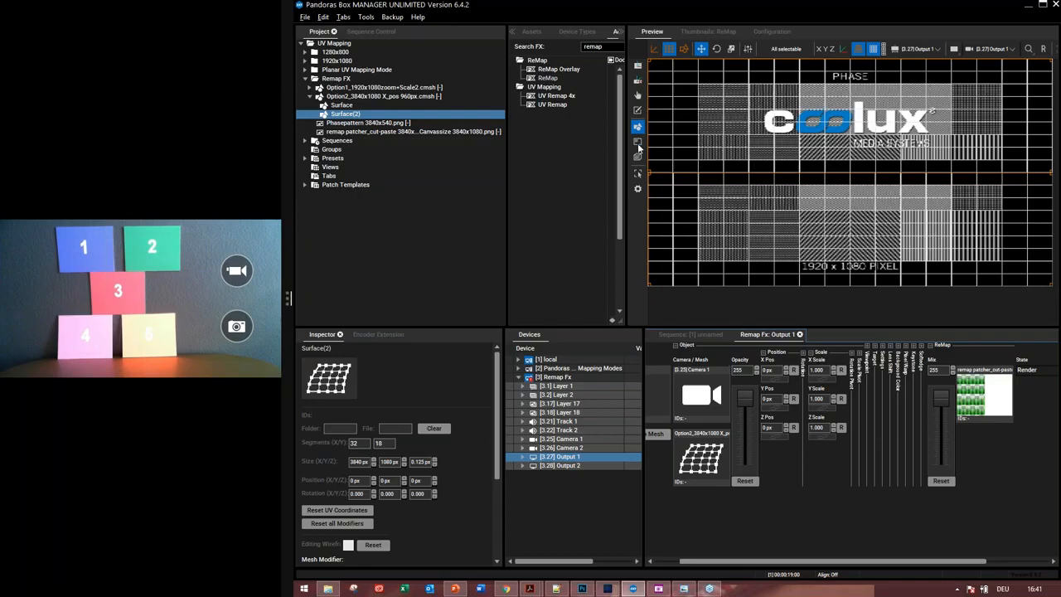
{"action": "left_click", "coordinate": [638, 145]}
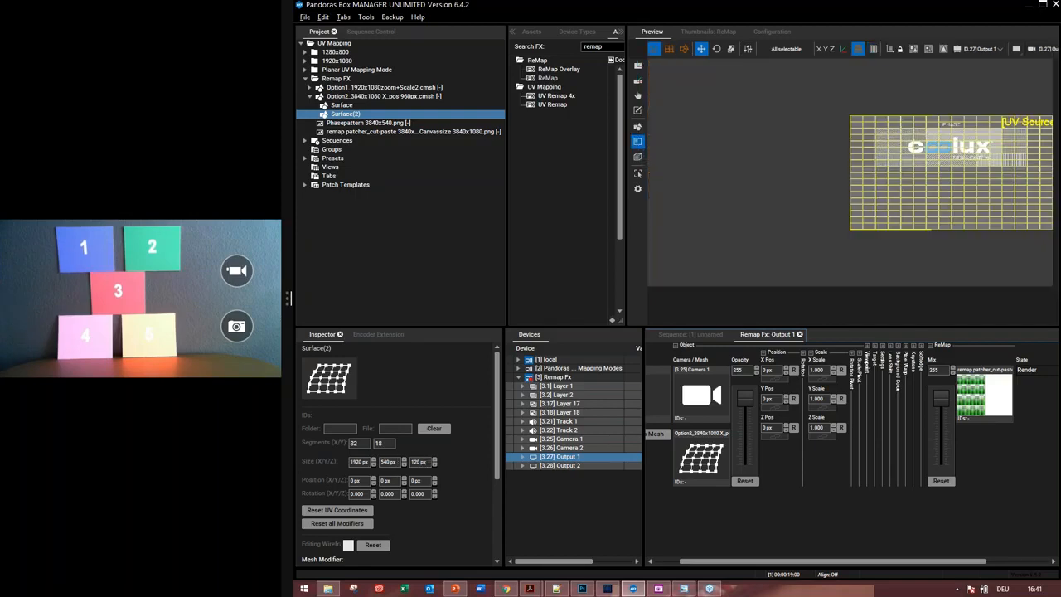
{"action": "mouse_move", "coordinate": [744, 334]}
{"action": "left_mouse_down"}
{"action": "mouse_move", "coordinate": [762, 339]}
{"action": "mouse_move", "coordinate": [753, 338]}
{"action": "left_mouse_up"}
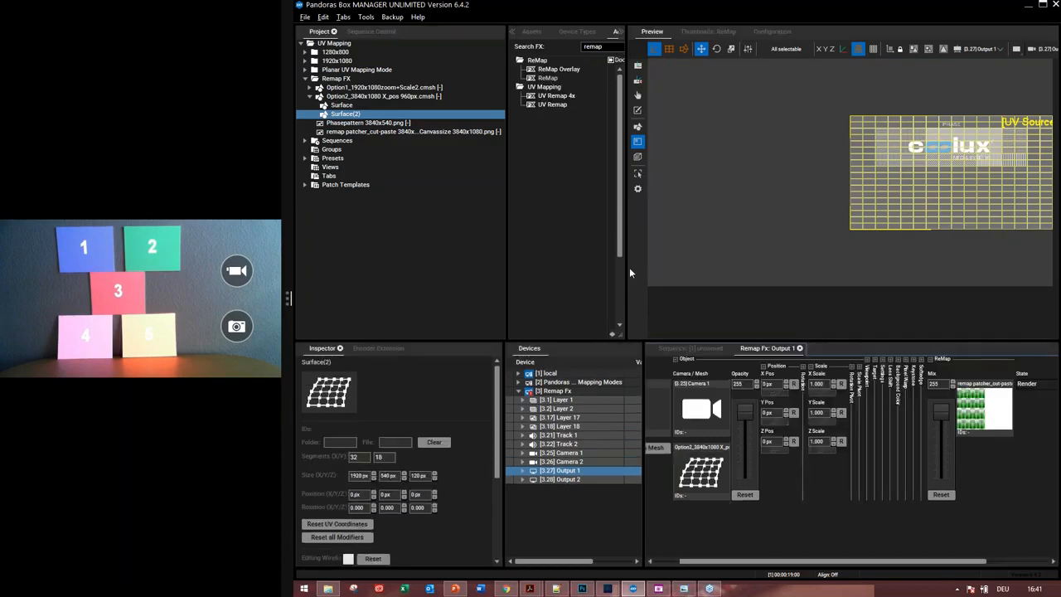
{"action": "left_click_drag", "start_coordinate": [628, 267], "coordinate": [547, 252]}
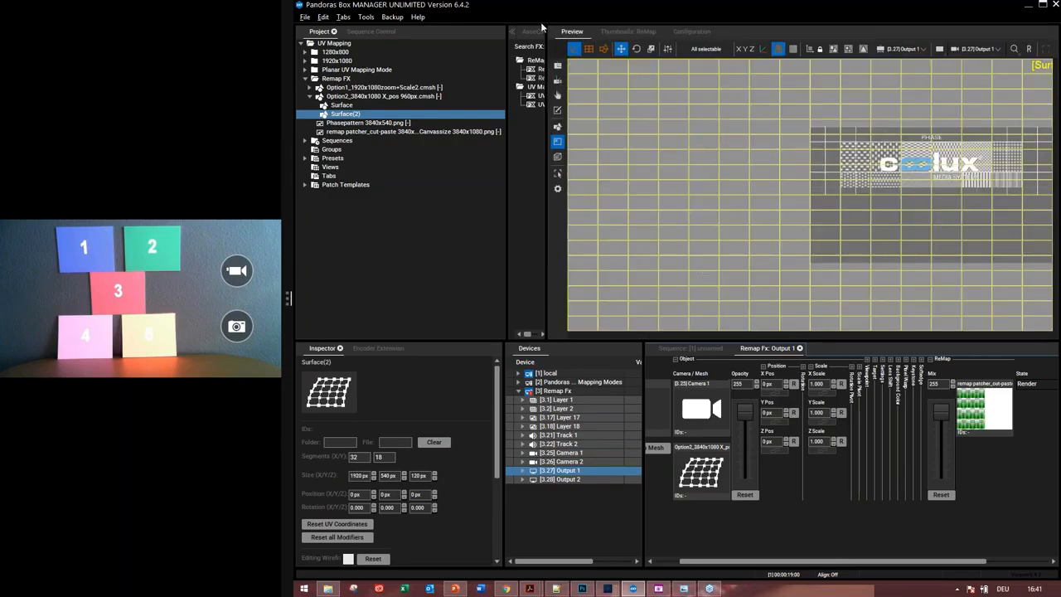
- Compare the Output 1 camera's view in Layer Mode with the Option2 mesh's planar UV map
{"action": "left_click", "coordinate": [557, 69]}
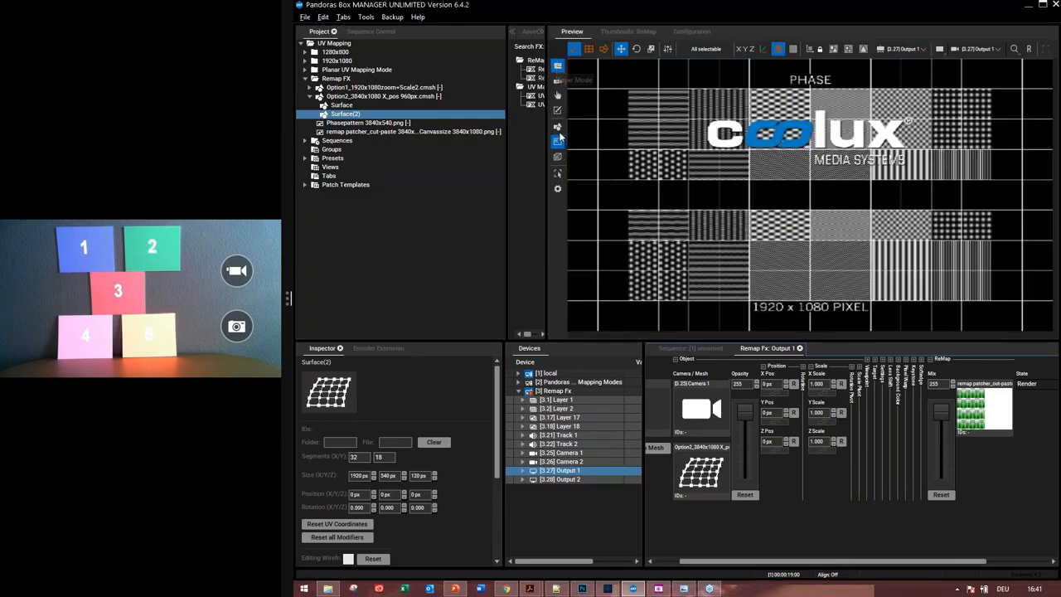
{"action": "left_click", "coordinate": [558, 142]}
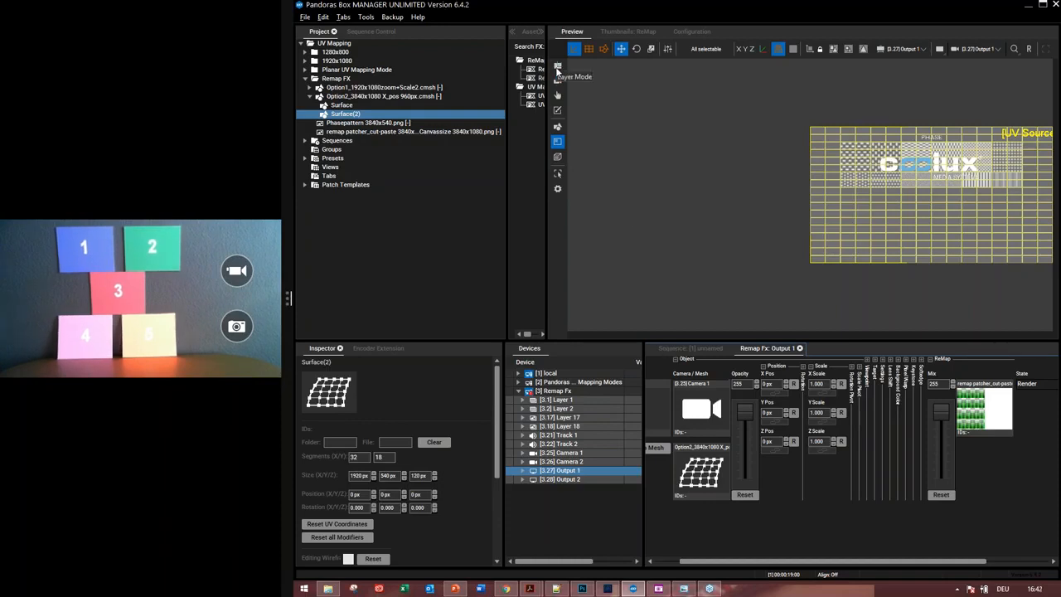
{"action": "left_click", "coordinate": [986, 50]}
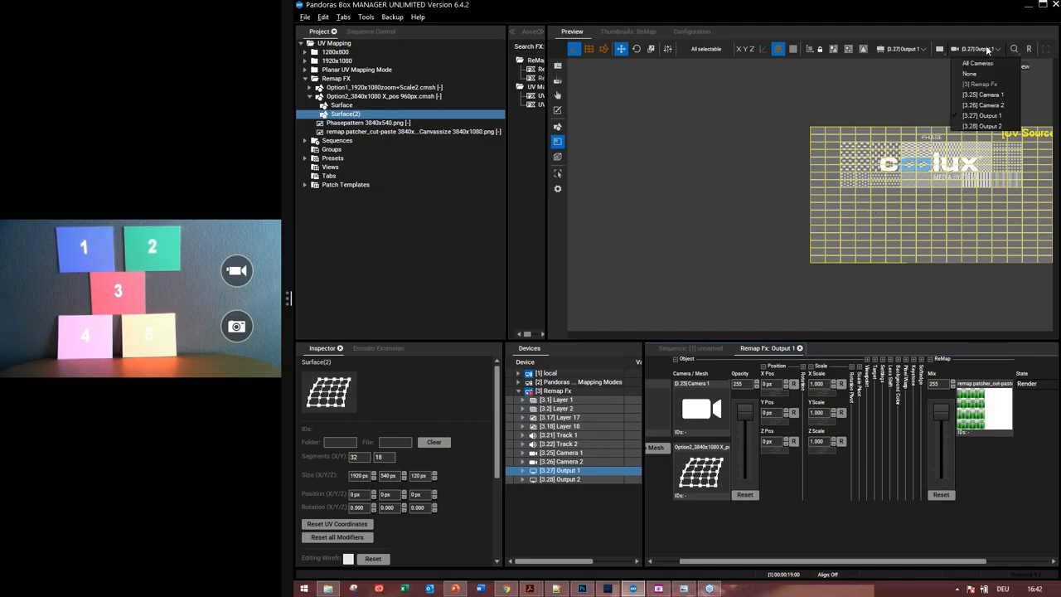
{"action": "left_click", "coordinate": [982, 115]}
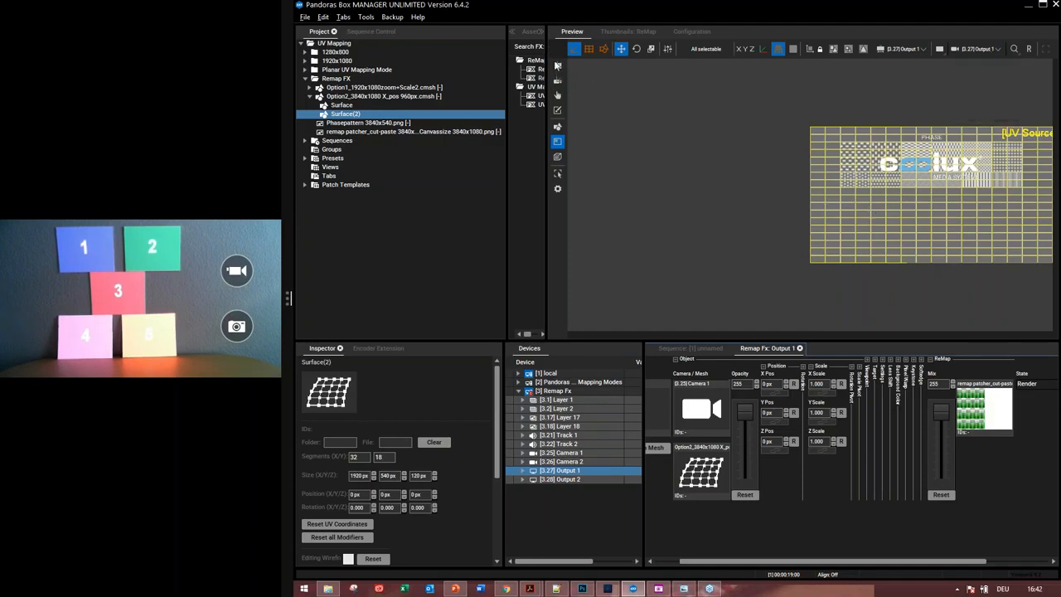
{"action": "left_click", "coordinate": [557, 66]}
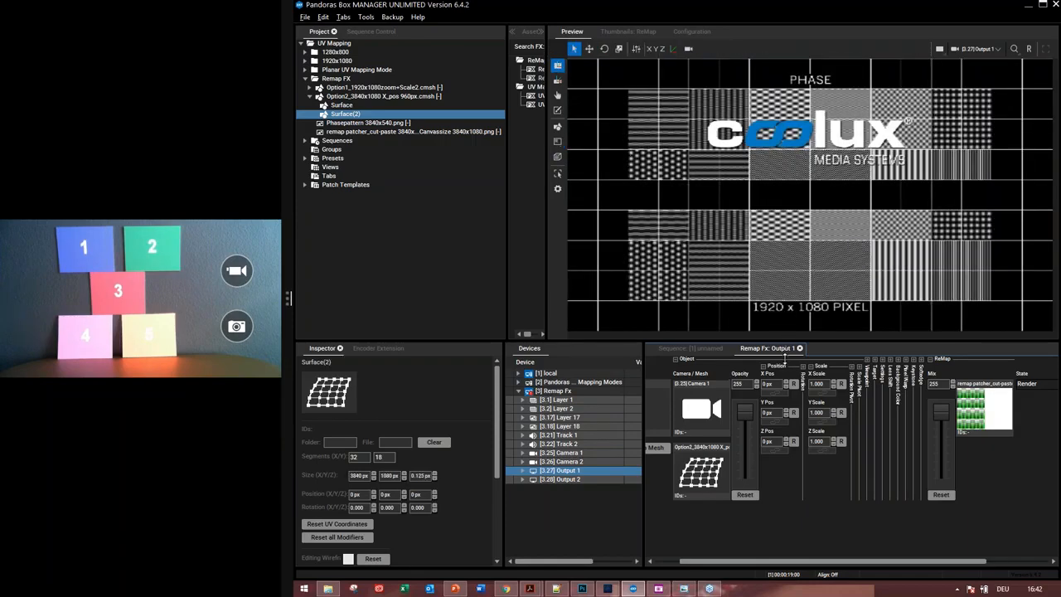
{"action": "left_click_drag", "start_coordinate": [785, 360], "coordinate": [780, 361]}
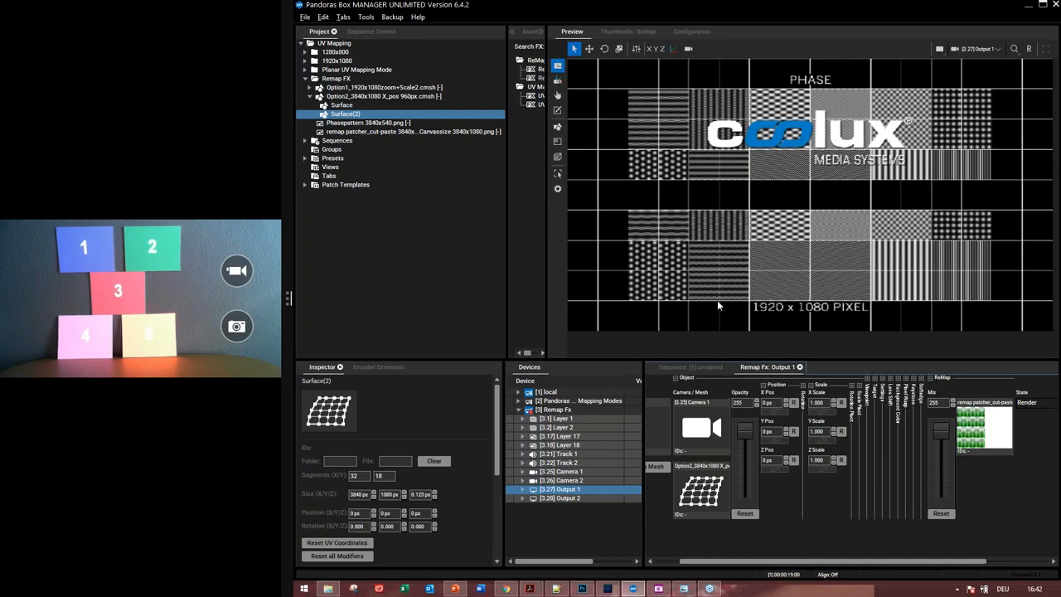
- Move the sequence playhead to the third cue at 00:00:33:00 and show Output 1's device controls
{"action": "left_click", "coordinate": [667, 368]}
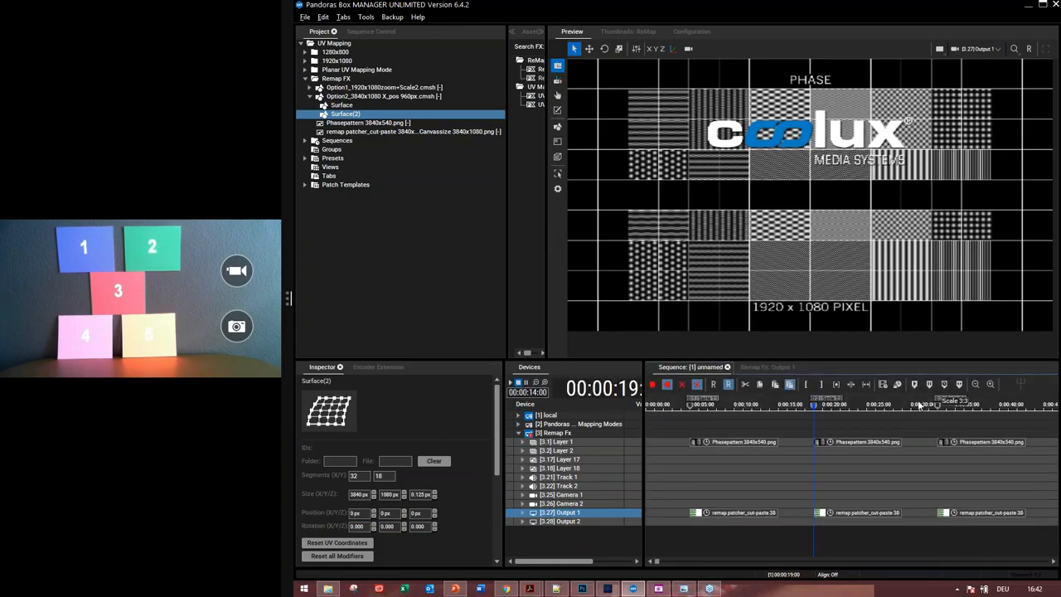
{"action": "left_click", "coordinate": [937, 426]}
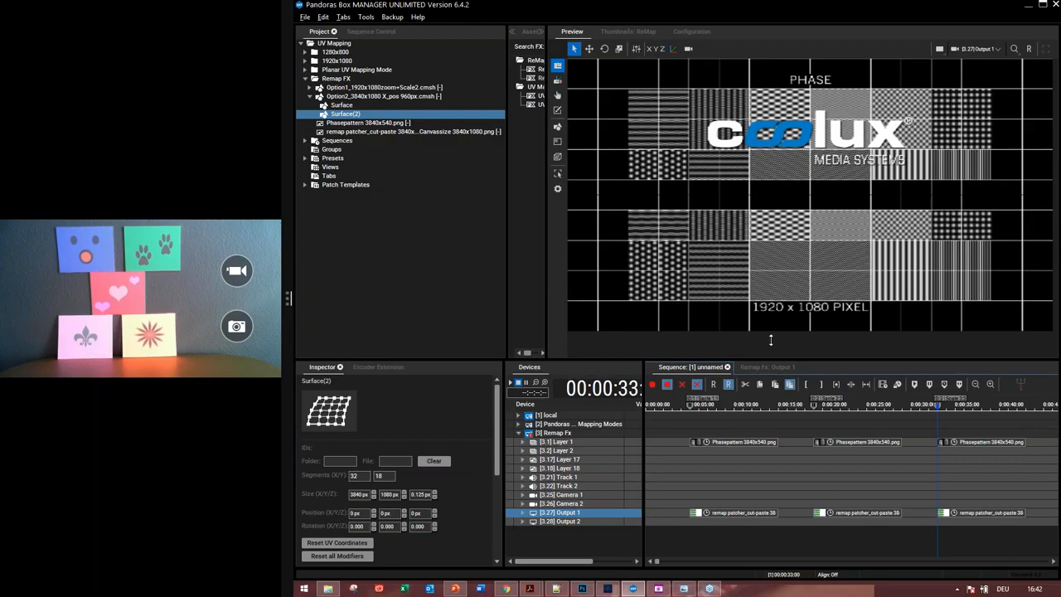
{"action": "left_click_drag", "start_coordinate": [771, 360], "coordinate": [770, 334]}
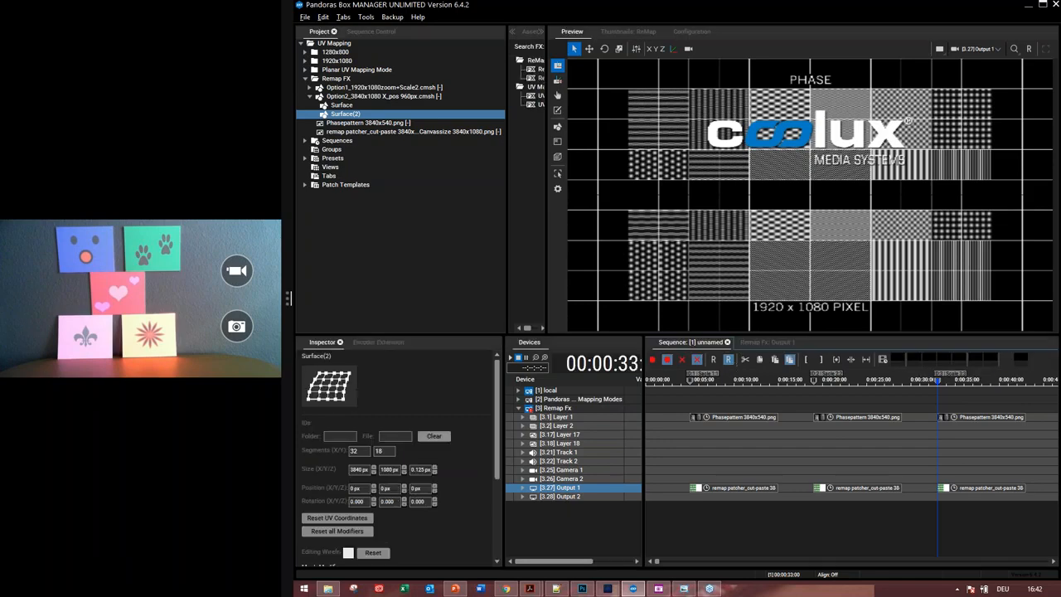
{"action": "left_click", "coordinate": [762, 340]}
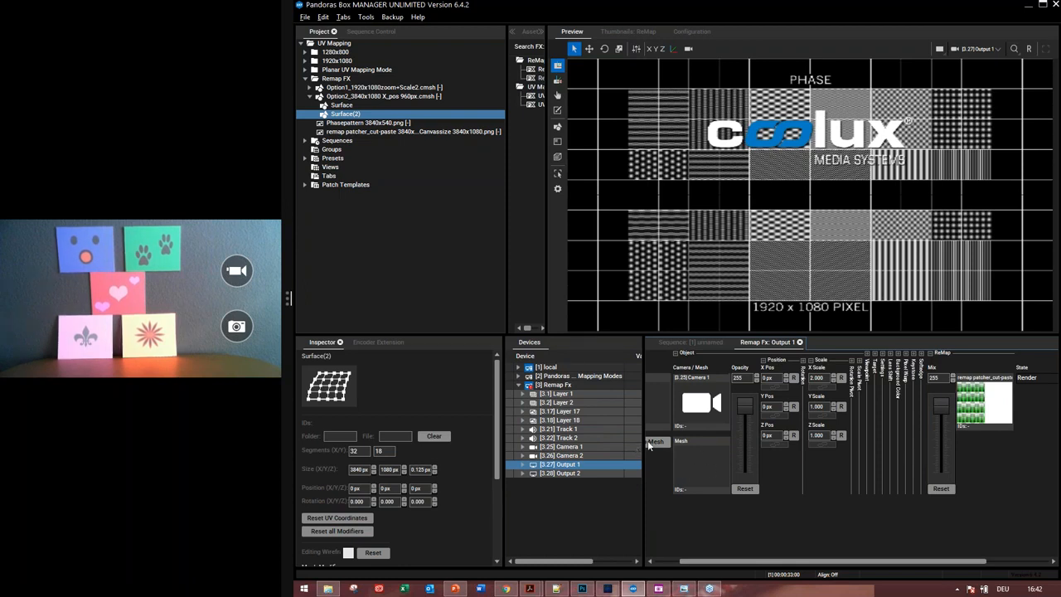
- Try an X Scale of 1 on Output 1 without a mesh, restore it to 2 and return to the sequence
{"action": "double_click", "coordinate": [819, 381]}
{"action": "type", "text": "1"}
{"action": "key", "text": "Return"}
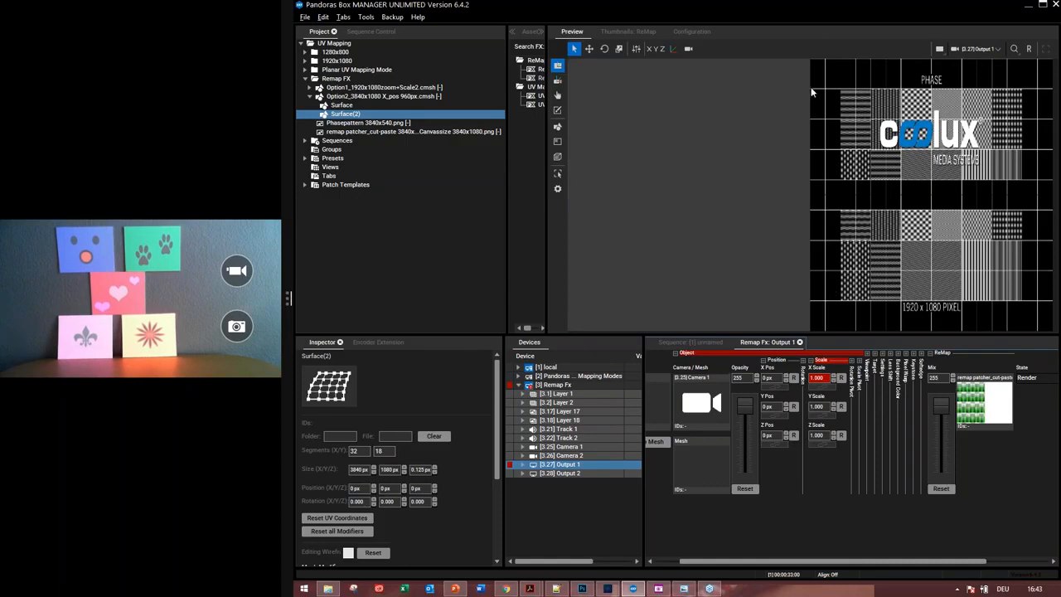
{"action": "double_click", "coordinate": [823, 380]}
{"action": "type", "text": "2"}
{"action": "key", "text": "Return"}
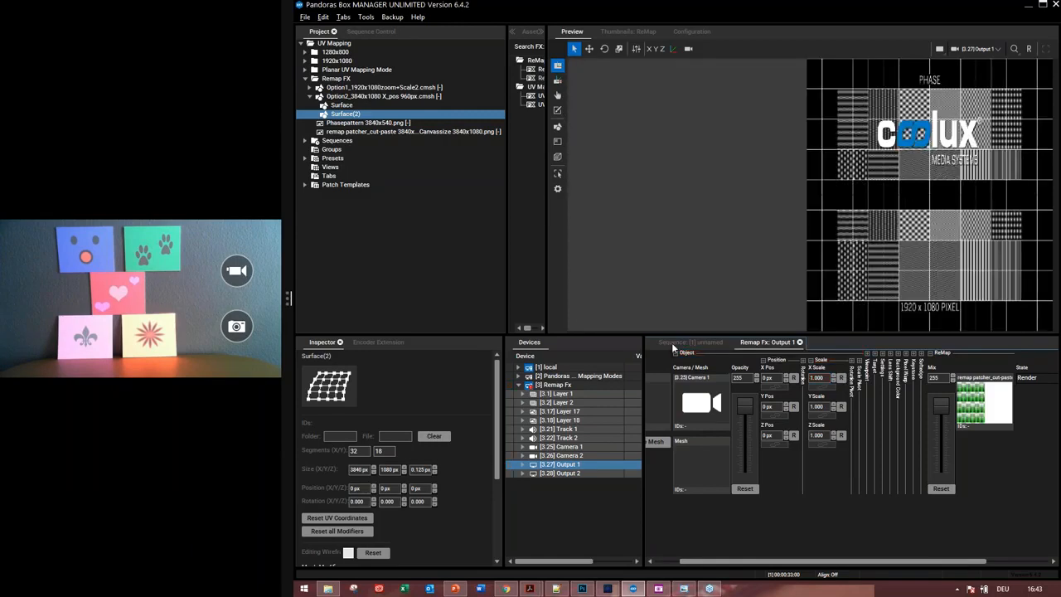
{"action": "left_click", "coordinate": [671, 342]}
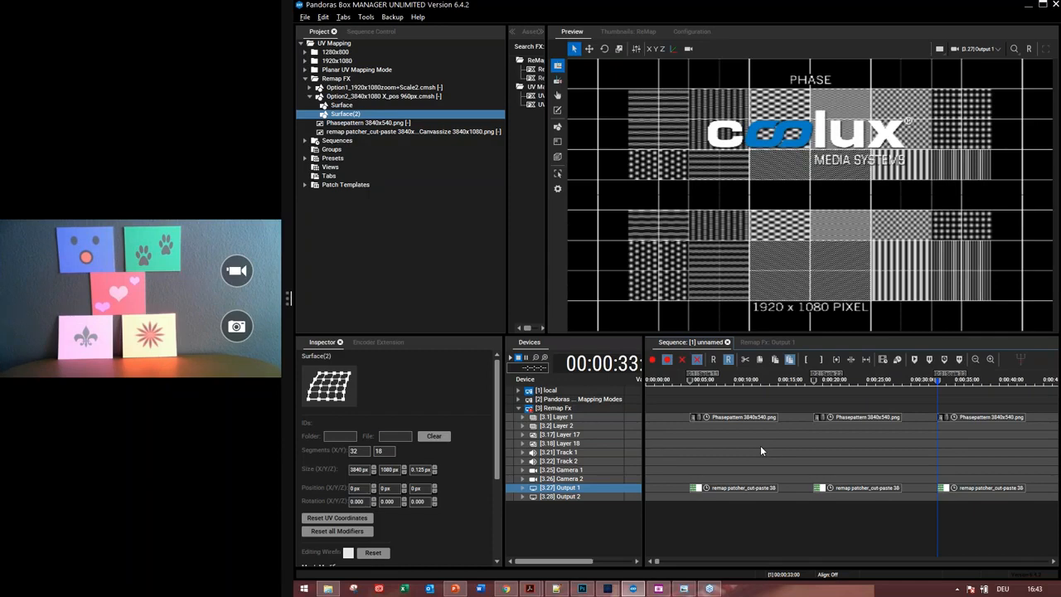
- Switch to Matrix Patcher and select the last two 960x540 fixtures of the map to examine their patch placement
{"action": "left_click", "coordinate": [608, 588]}
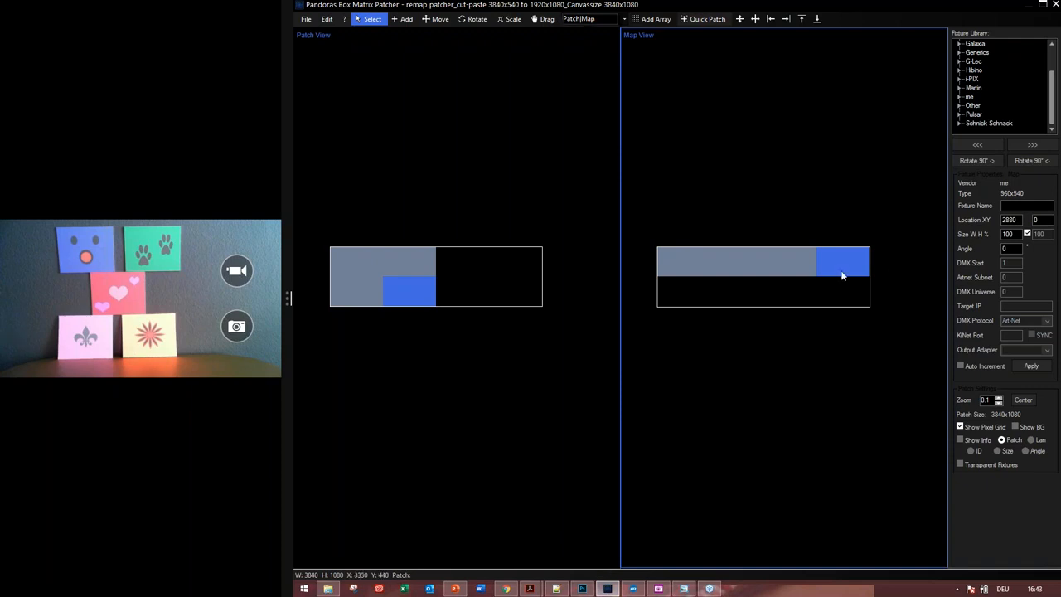
{"action": "left_click", "coordinate": [800, 262], "text": "ctrl"}
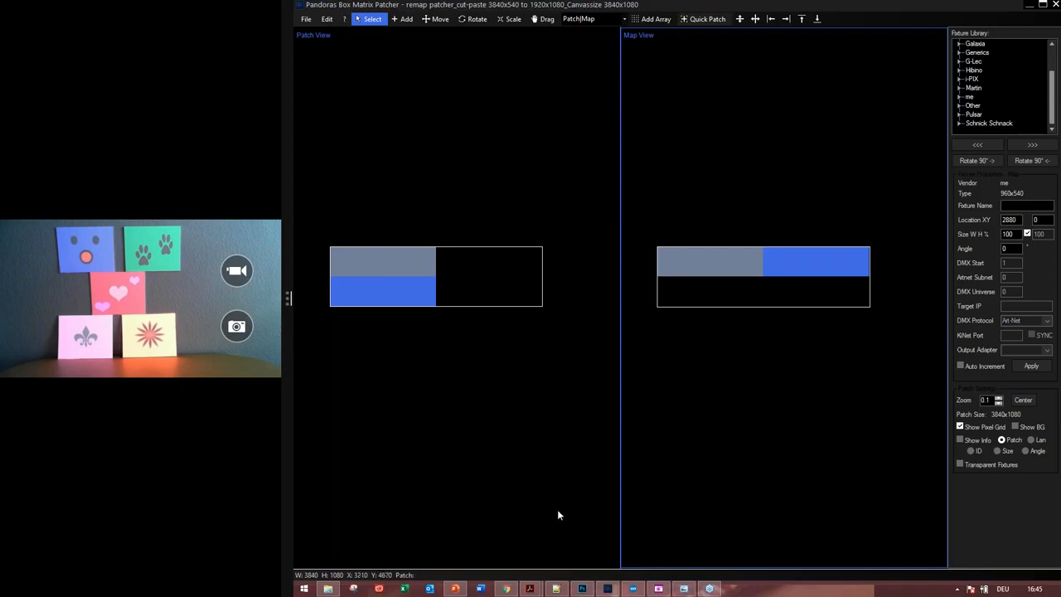
- Switch to the UV Mapping presentation in PowerPoint and advance from the Q&A slide to the closing slide
{"action": "left_click", "coordinate": [454, 589]}
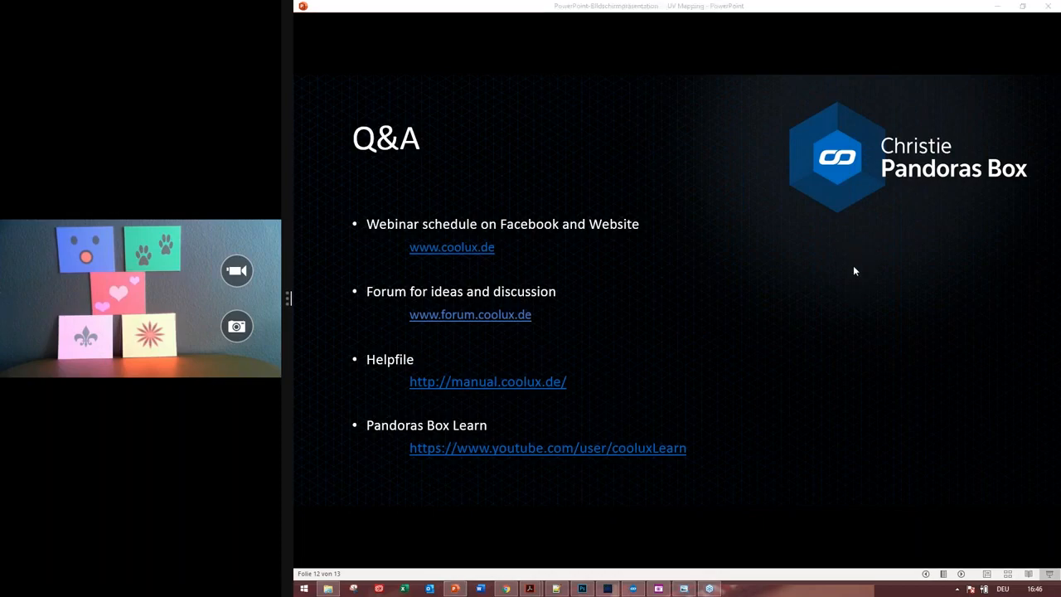
{"action": "left_click", "coordinate": [790, 318]}
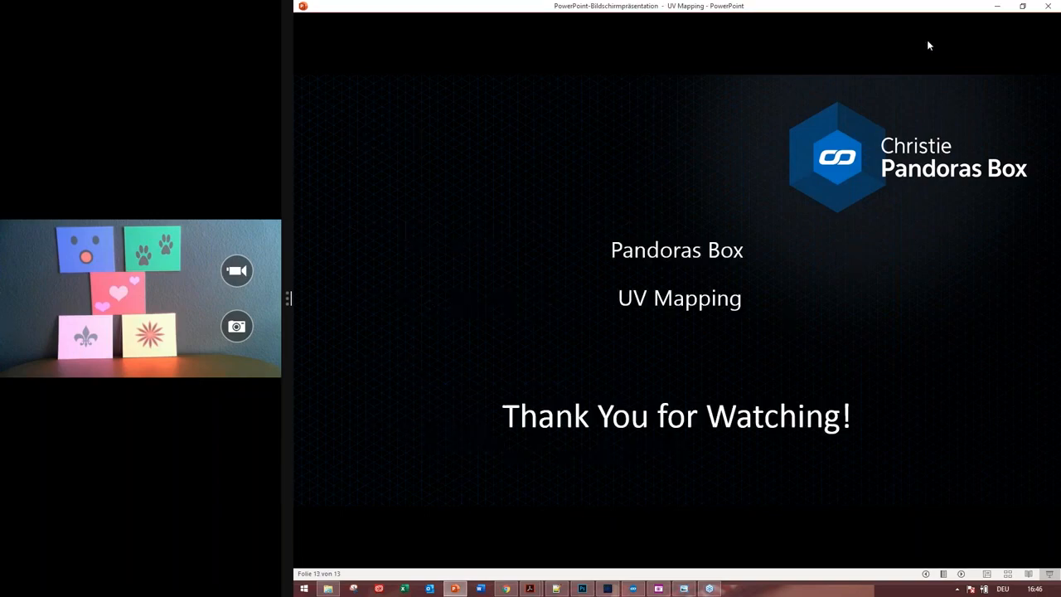